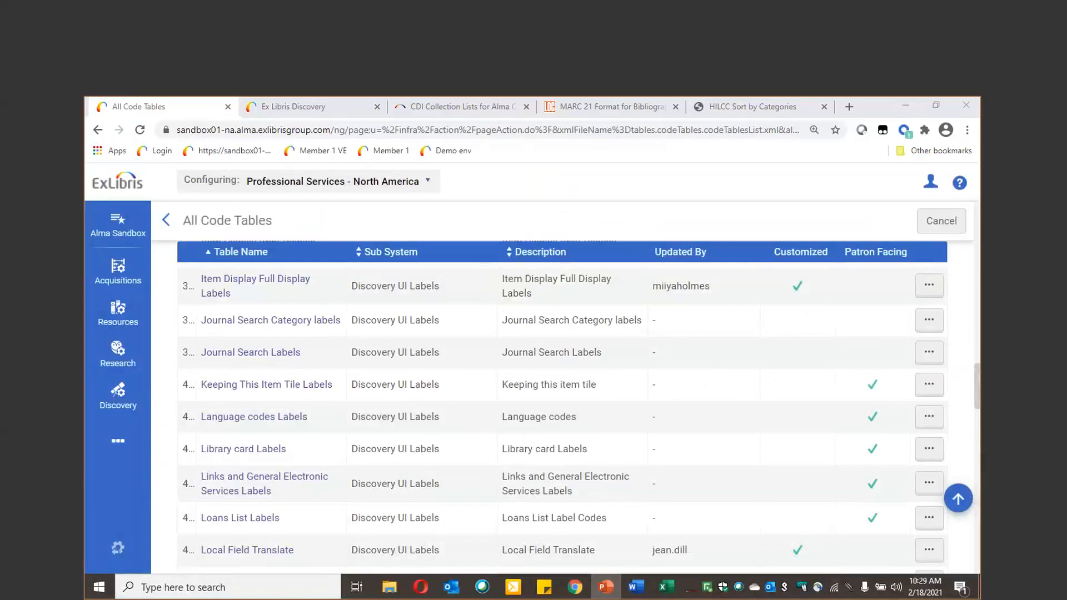
pyautogui.hotkey('alt', 'Tab')
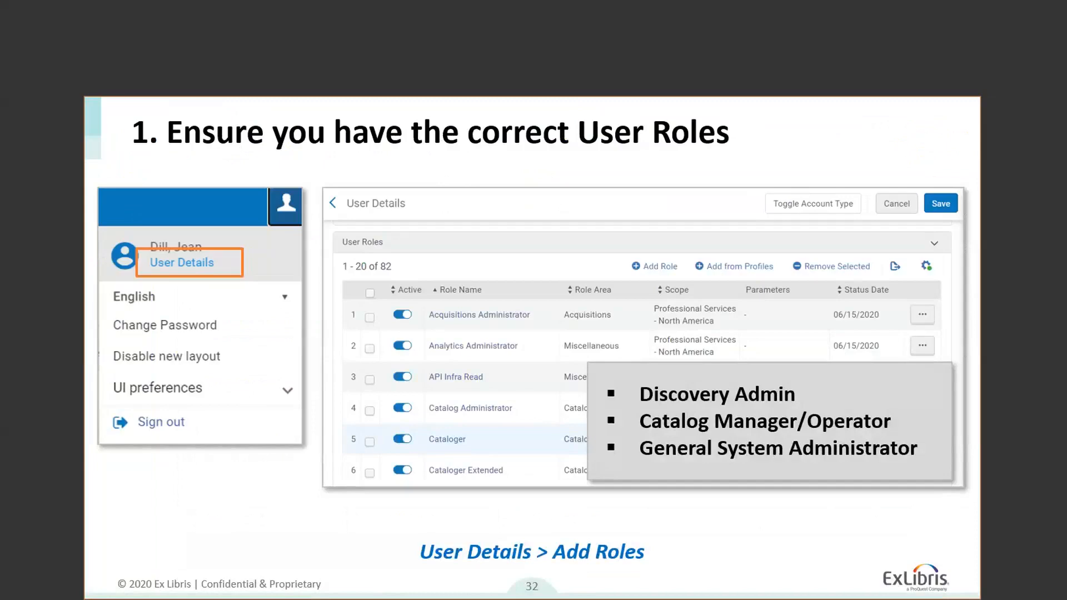
pyautogui.hotkey('alt', 'Tab')
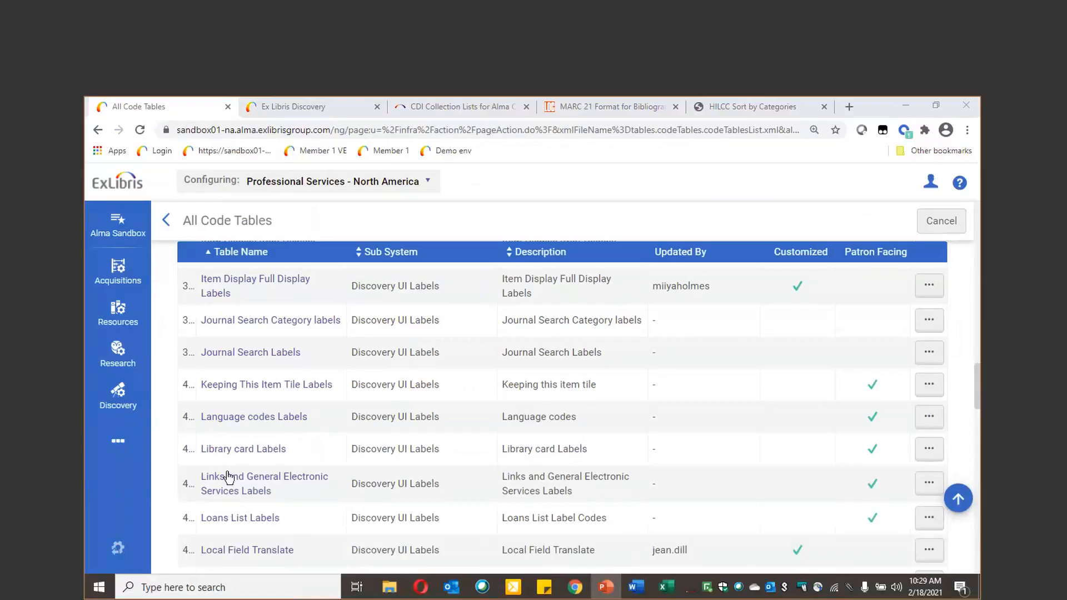
# - Open the other settings for resources and find the db_categories_field parameter by searching the page for "db"
pyautogui.click(126, 407)
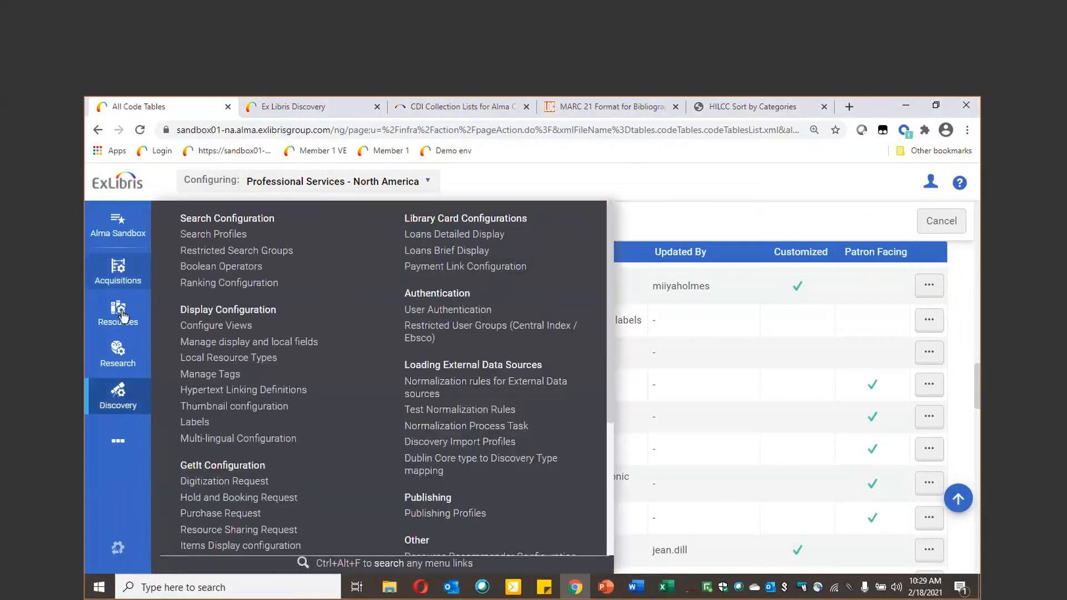
pyautogui.click(123, 316)
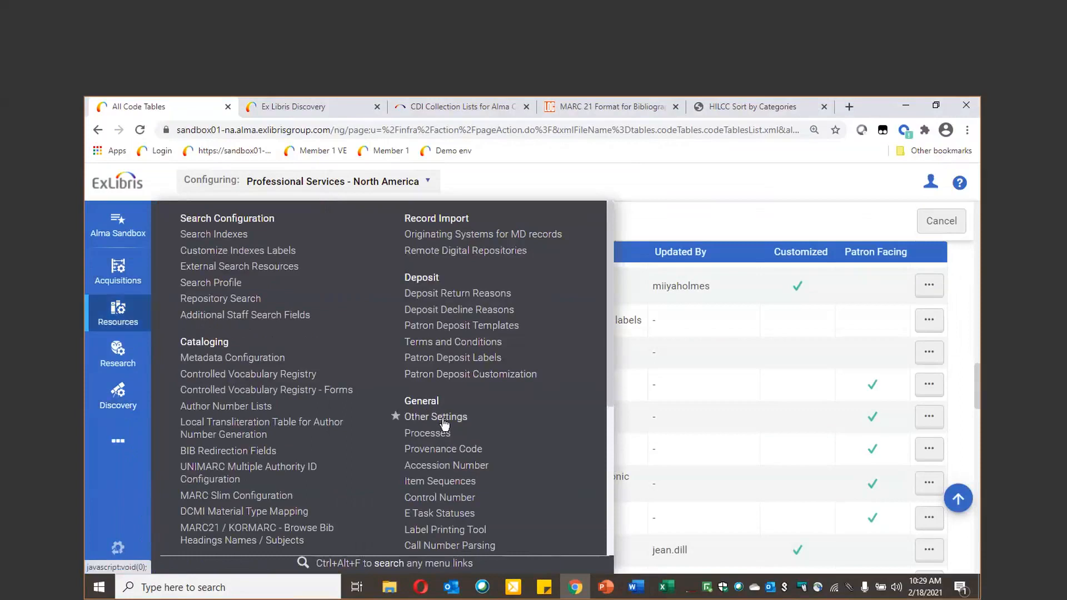
pyautogui.click(445, 422)
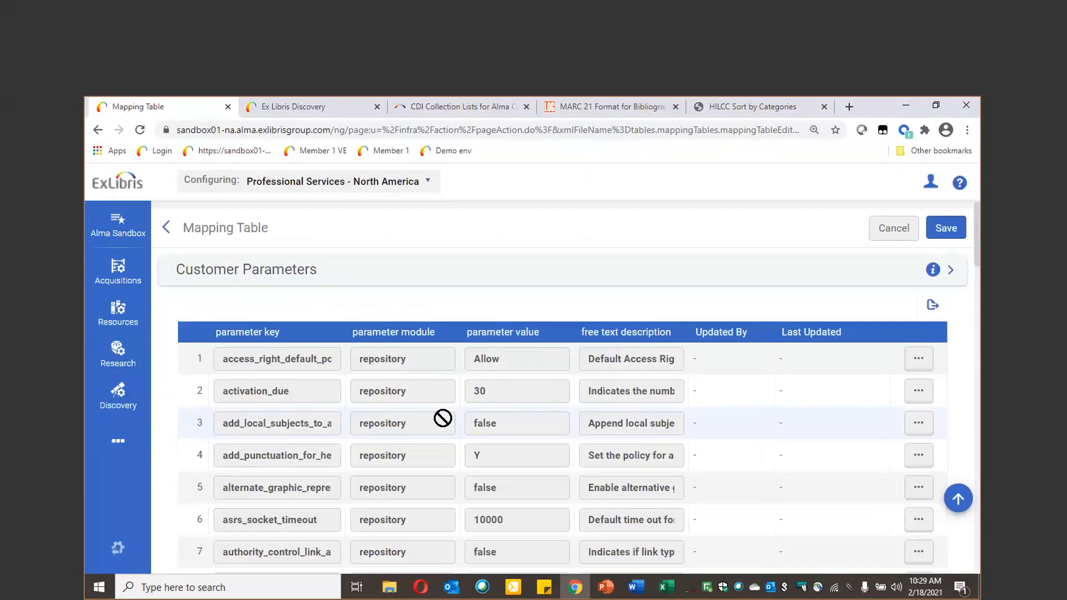
pyautogui.hotkey('ctrl', 'f')
pyautogui.write('db')
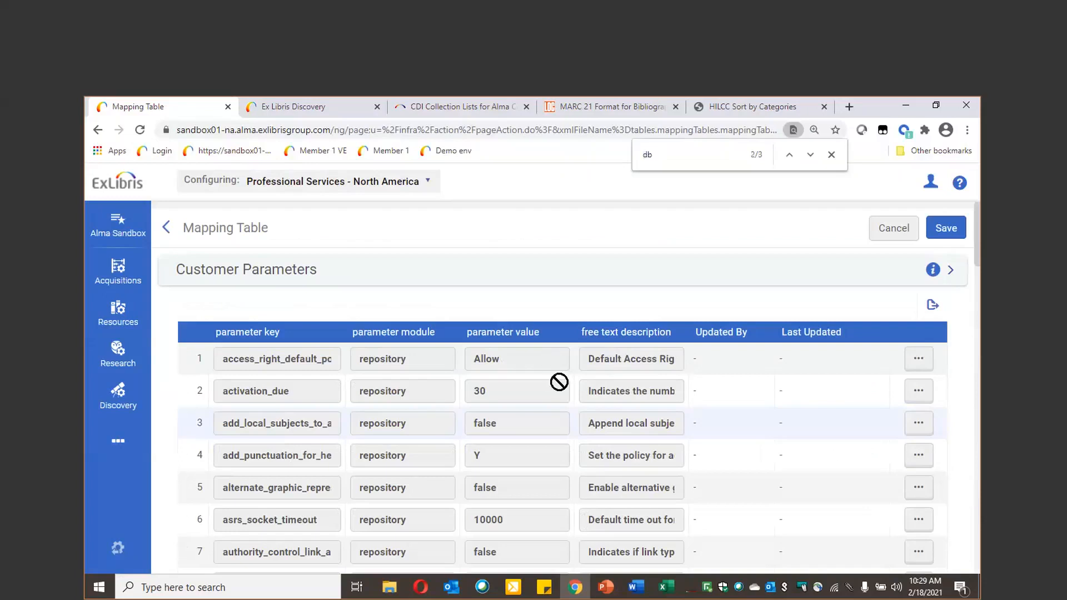
pyautogui.press('Return')
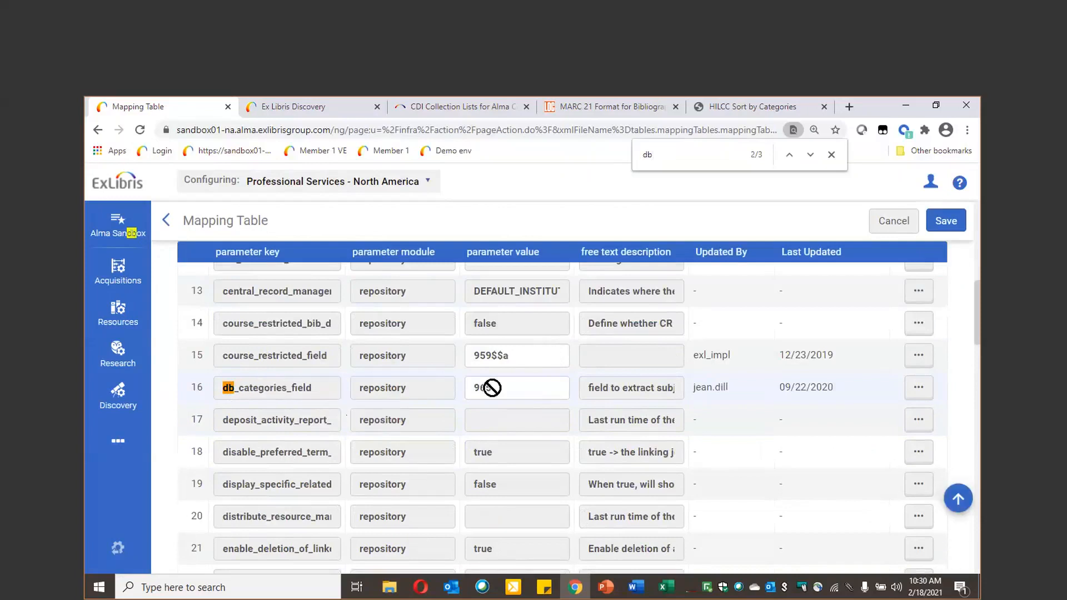
# - Keep 965 as the db_categories_field value, save the customer parameters, and close the page search
pyautogui.click(517, 392)
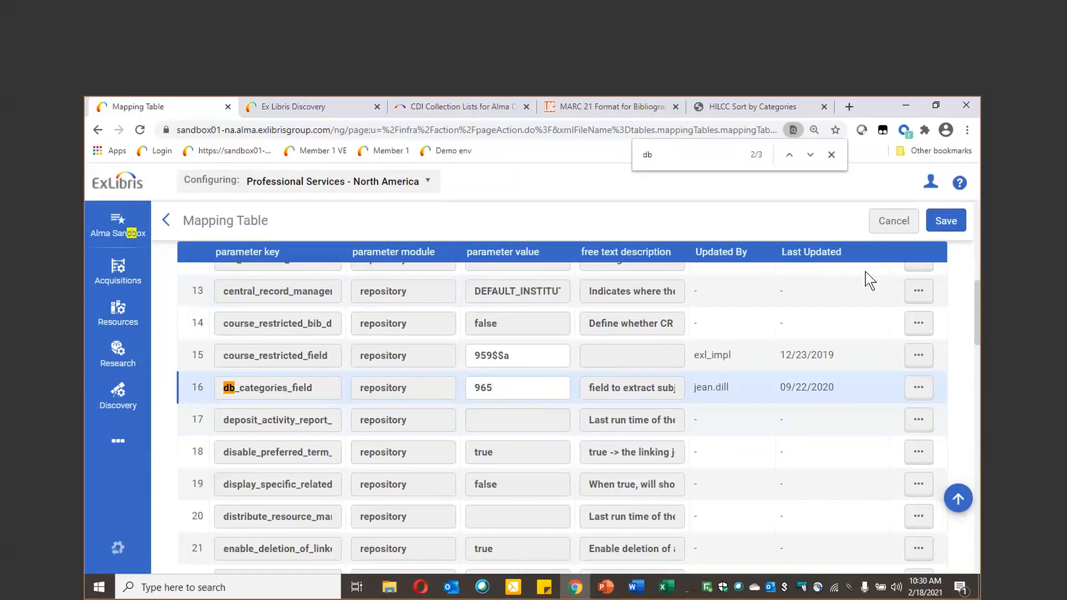
pyautogui.click(947, 222)
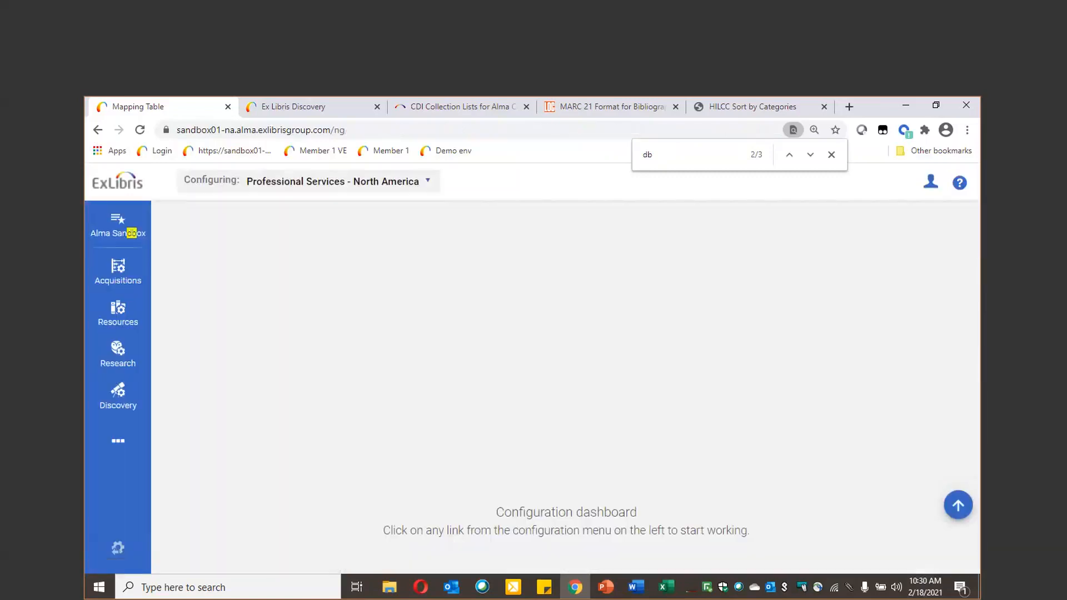
pyautogui.click(832, 155)
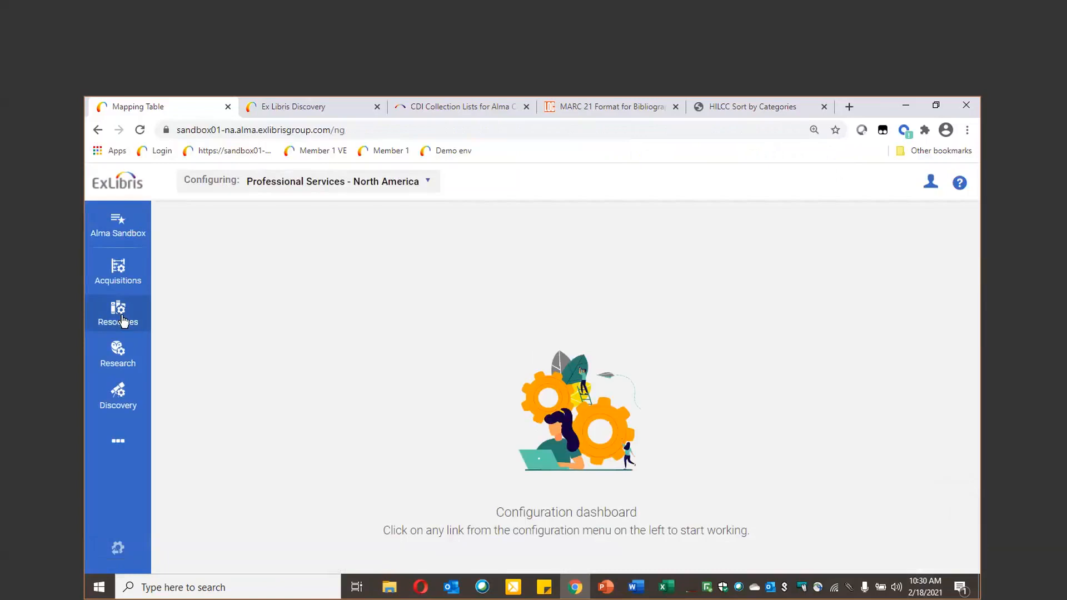
# - Open the 965ab vocabulary in the Controlled Vocabulary Registry and review its database search category codes and descriptions
pyautogui.click(123, 320)
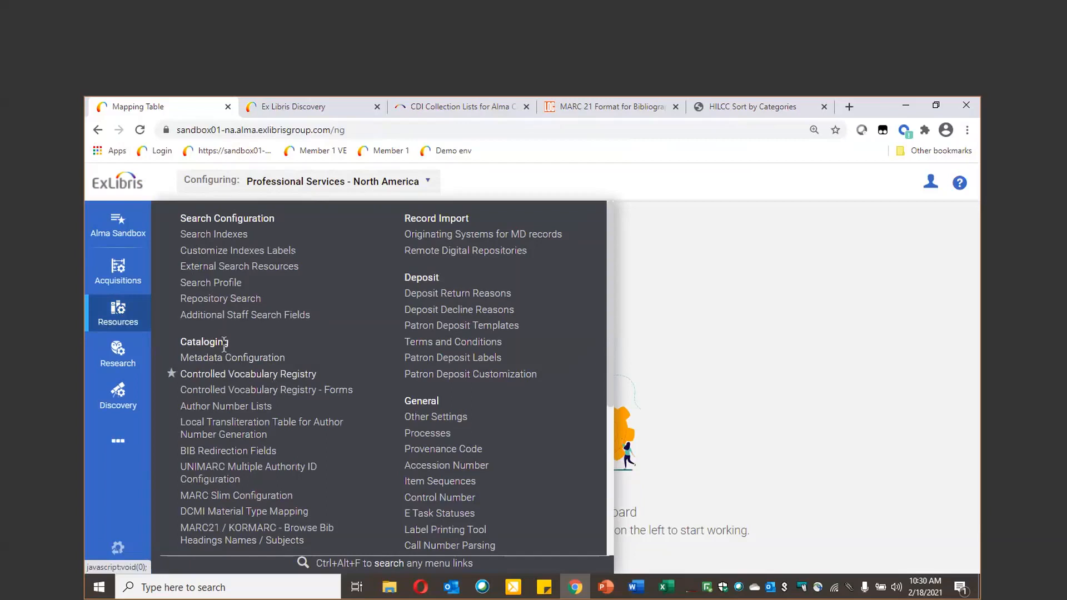
pyautogui.click(251, 377)
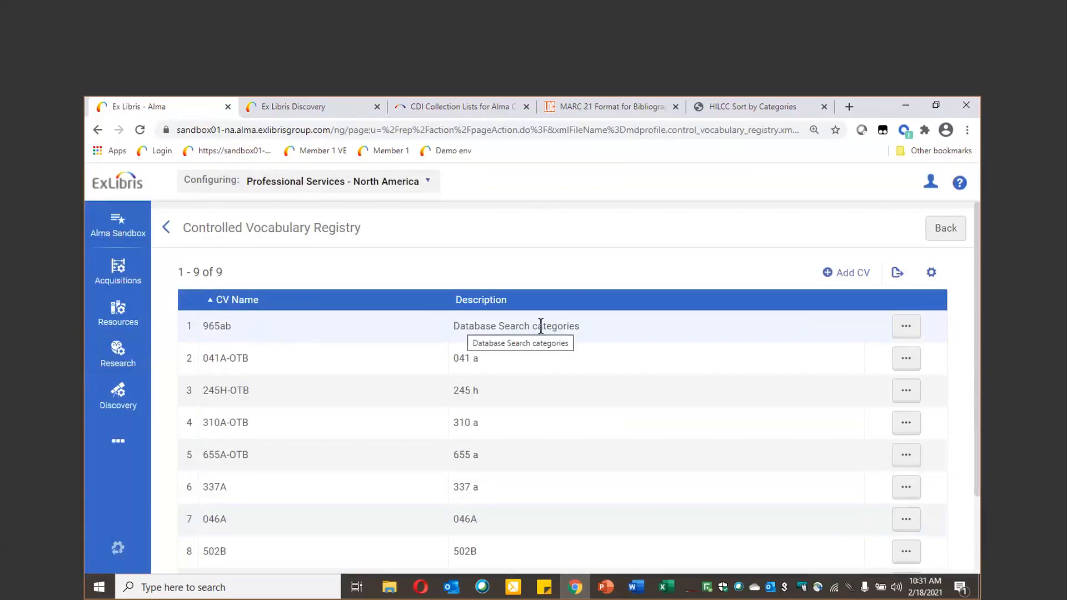
pyautogui.click(906, 327)
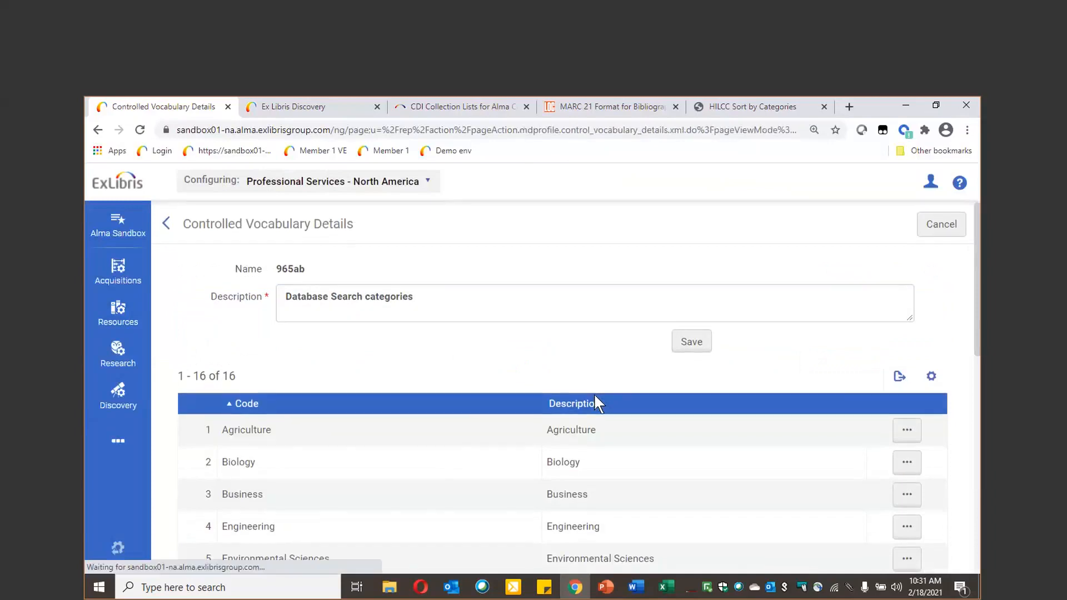
pyautogui.scroll(-2, 294, 418)
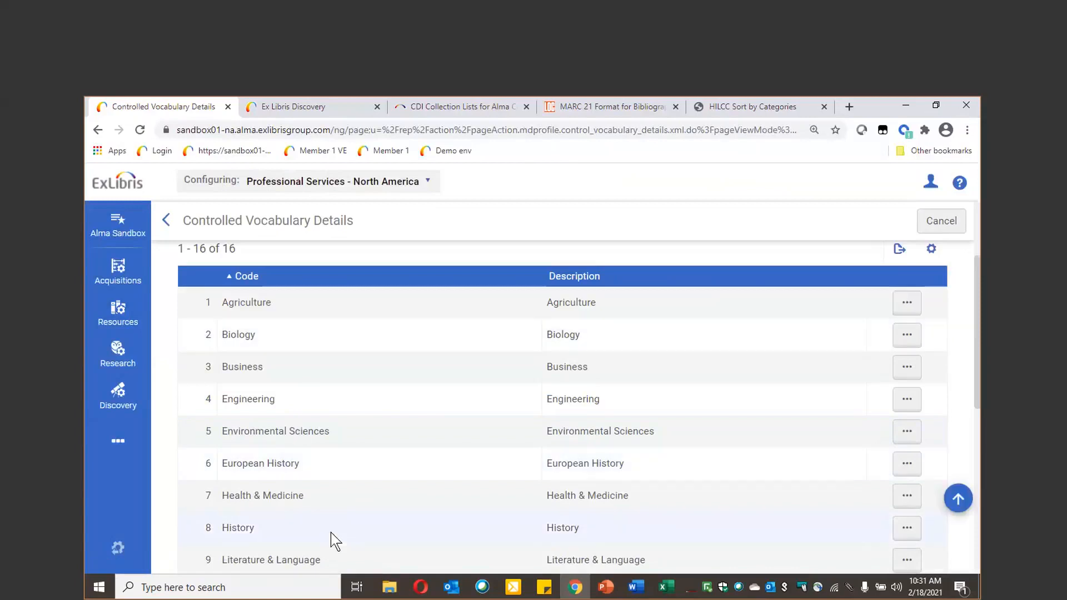
pyautogui.scroll(1, 333, 542)
pyautogui.scroll(2, 333, 542)
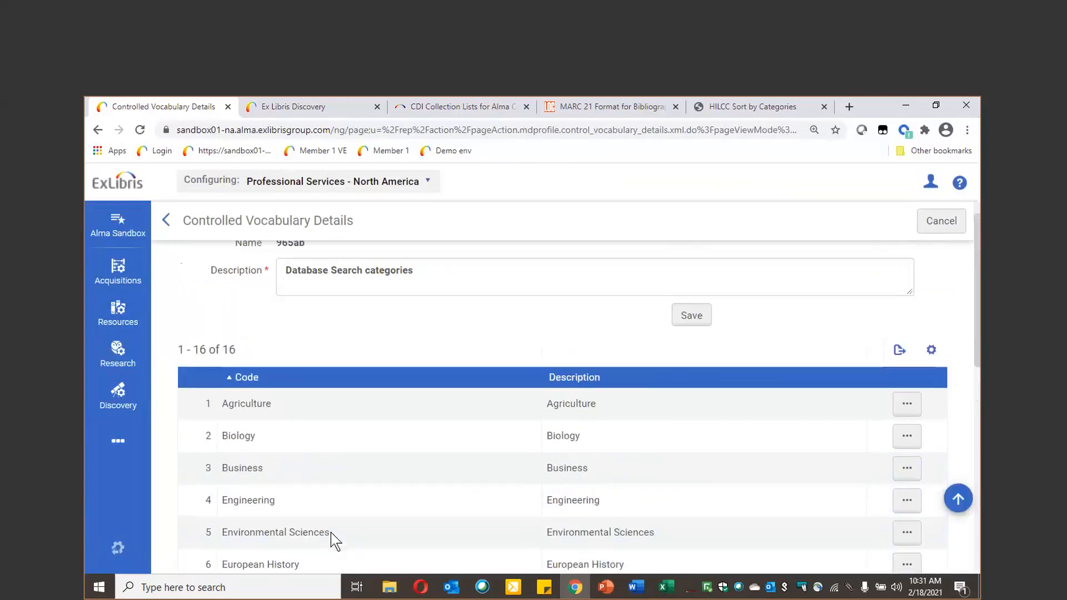
pyautogui.scroll(1, 333, 539)
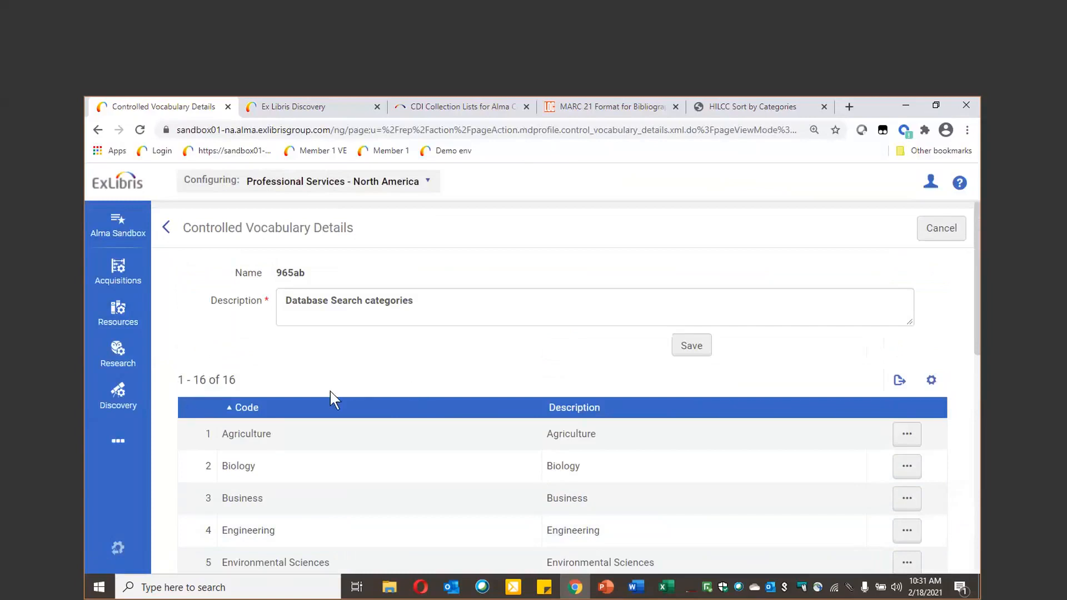
# - Look up field 965 in the MARC21 Bibliographic profile of the metadata configuration and open it for editing
pyautogui.click(120, 403)
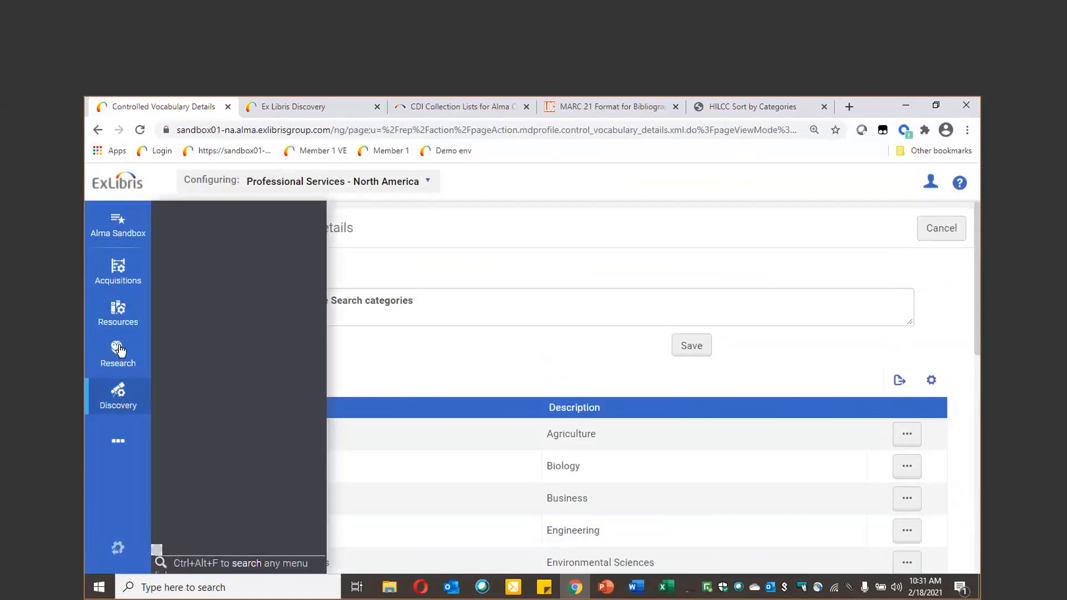
pyautogui.click(125, 320)
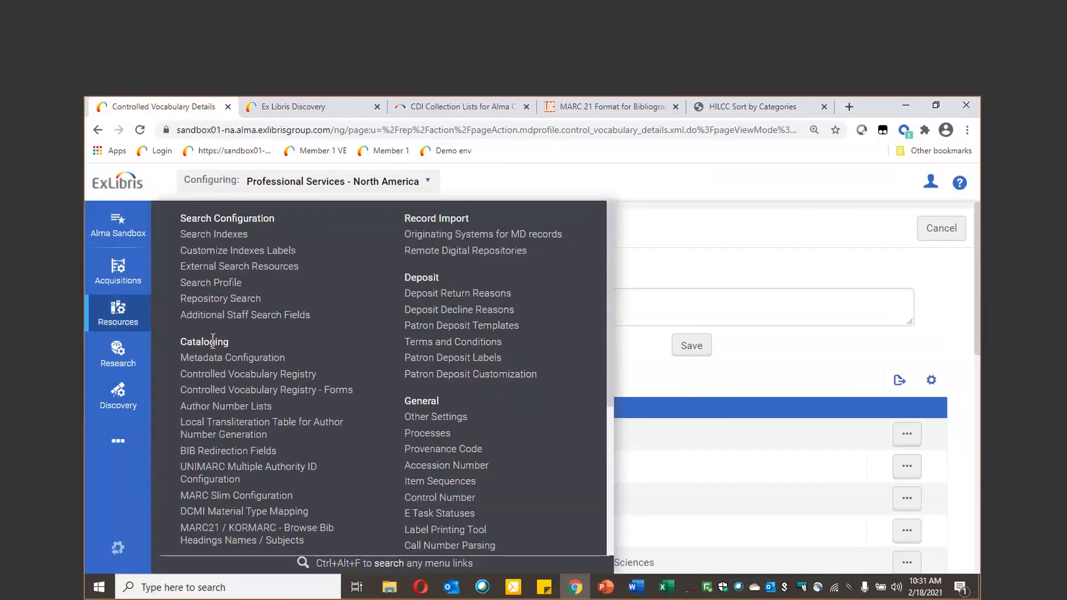
pyautogui.click(257, 359)
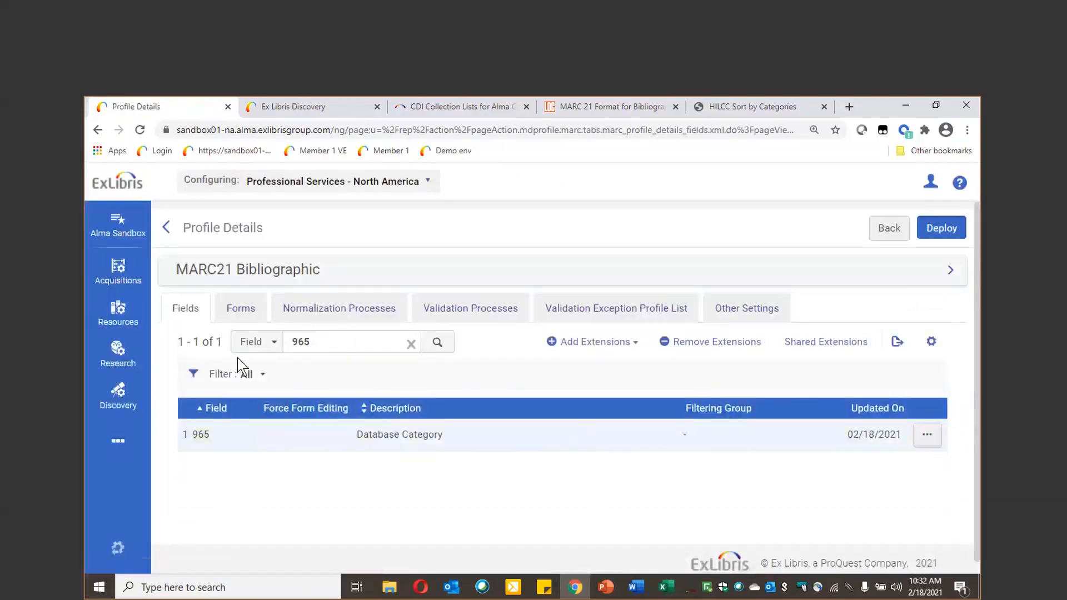
pyautogui.click(297, 349)
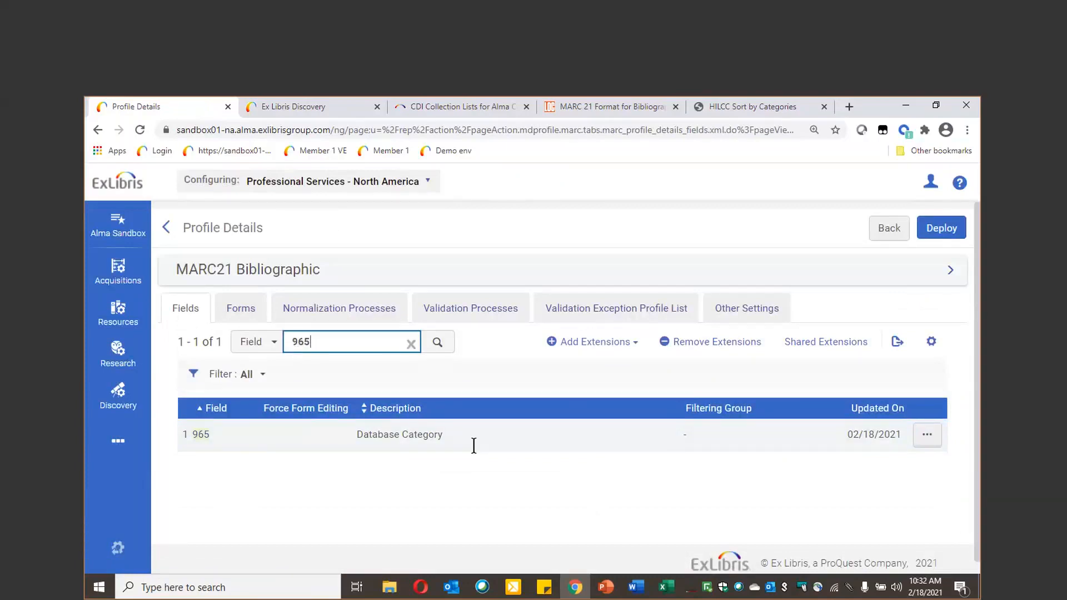
pyautogui.click(929, 437)
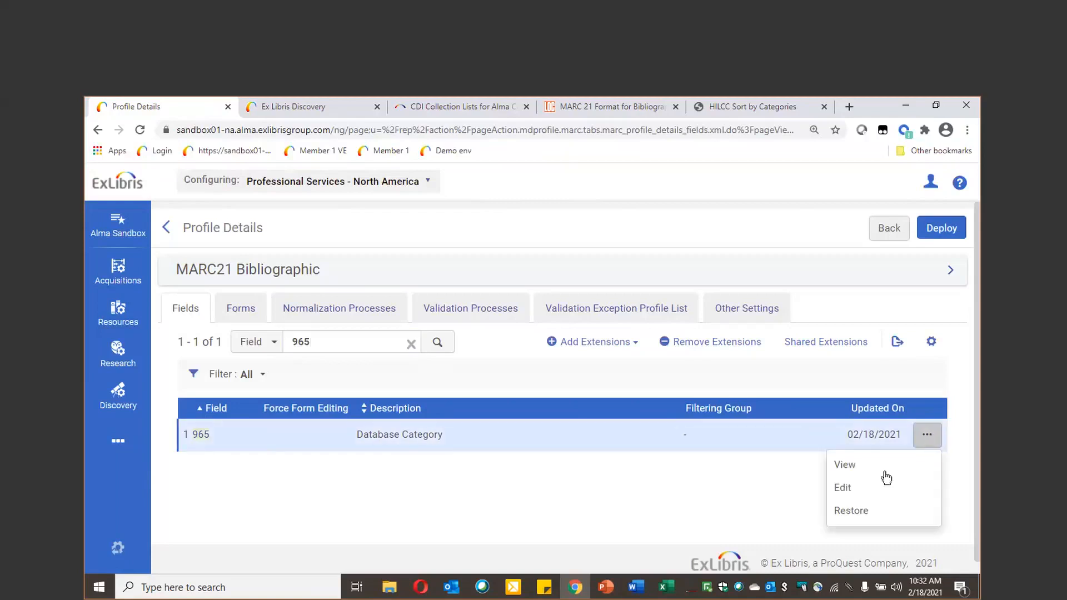
pyautogui.click(591, 445)
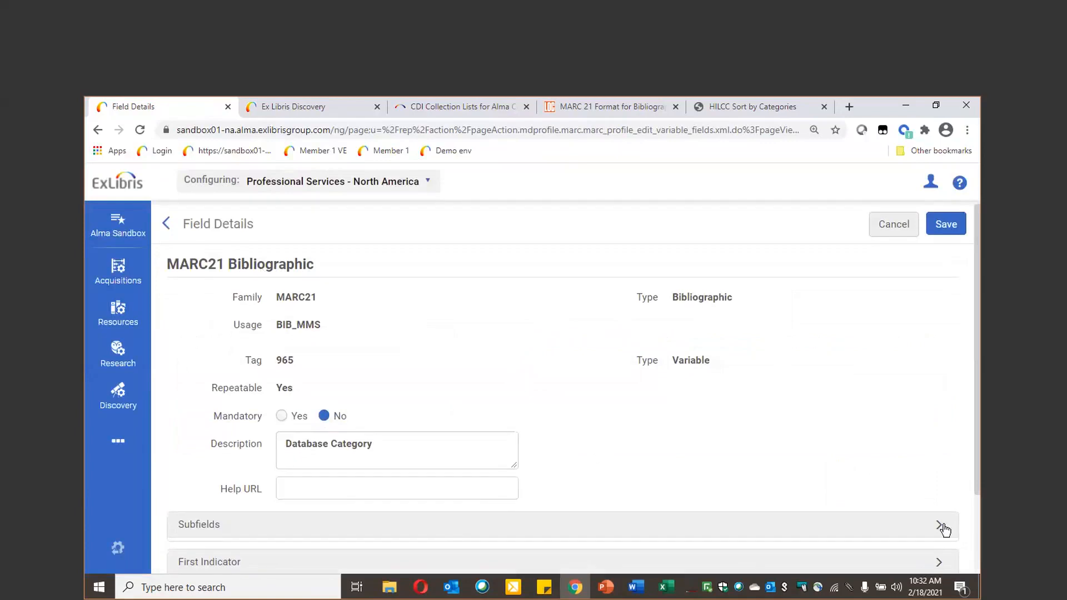
# - Check the controlled vocabularies assigned to subfields a and b of field 965, and save the field details
pyautogui.scroll(-3, 906, 457)
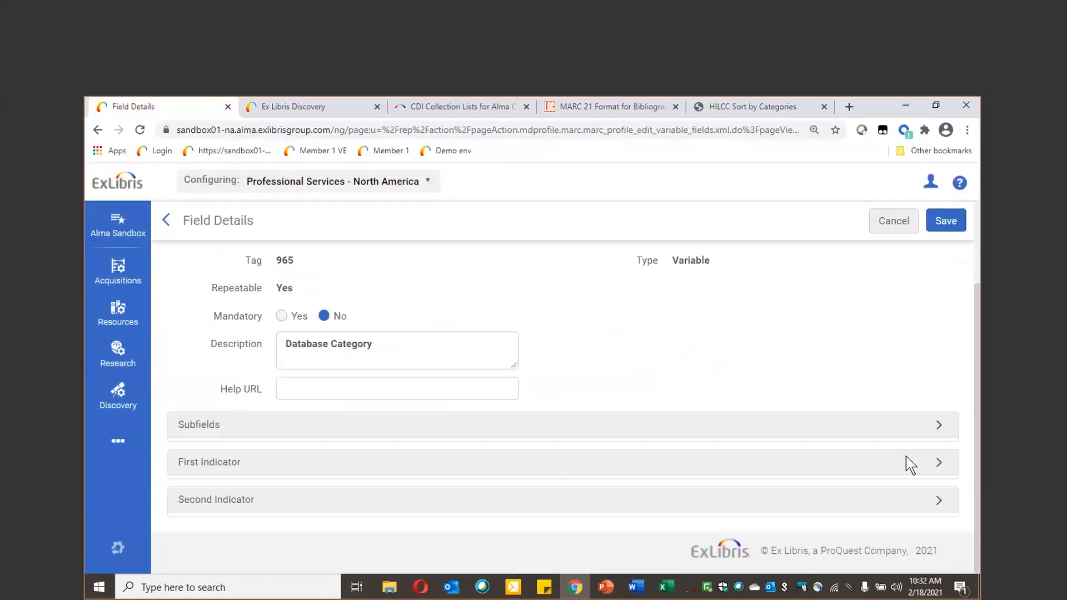
pyautogui.click(939, 432)
pyautogui.scroll(-3, 782, 437)
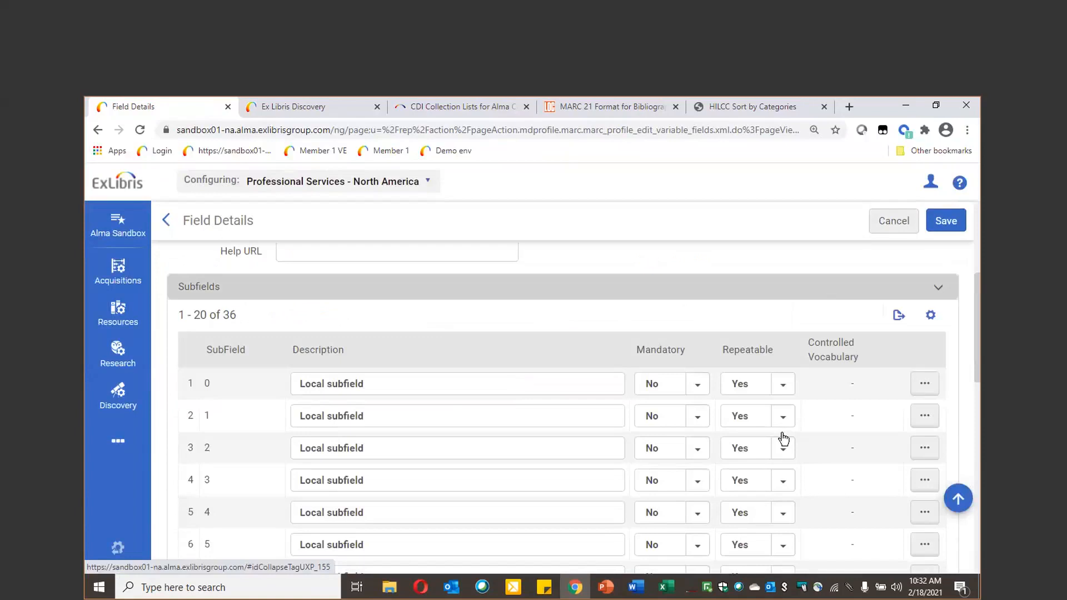
pyautogui.scroll(-5, 784, 439)
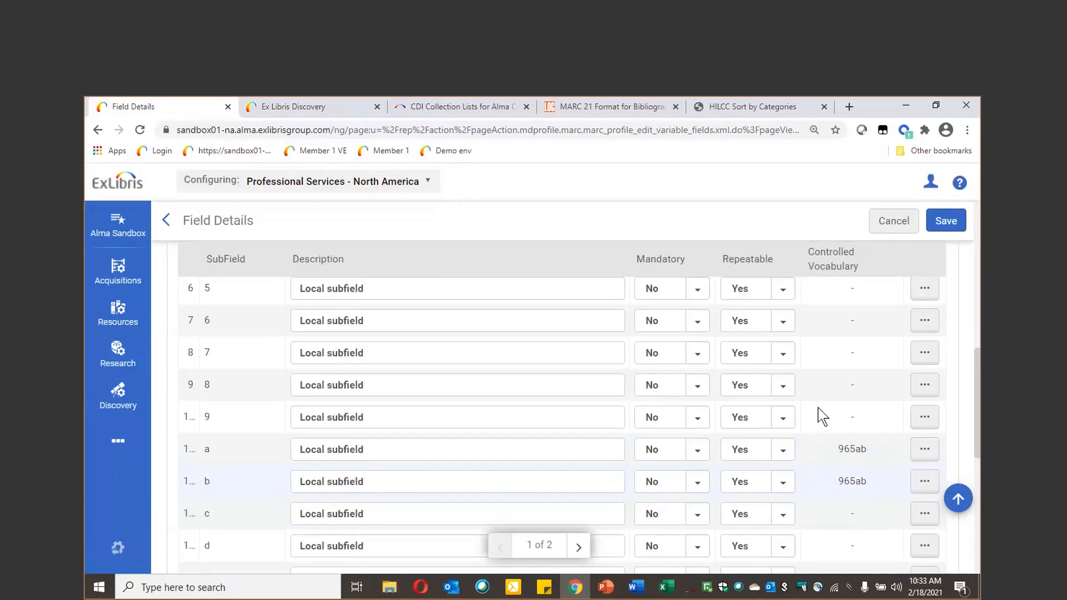
pyautogui.click(946, 223)
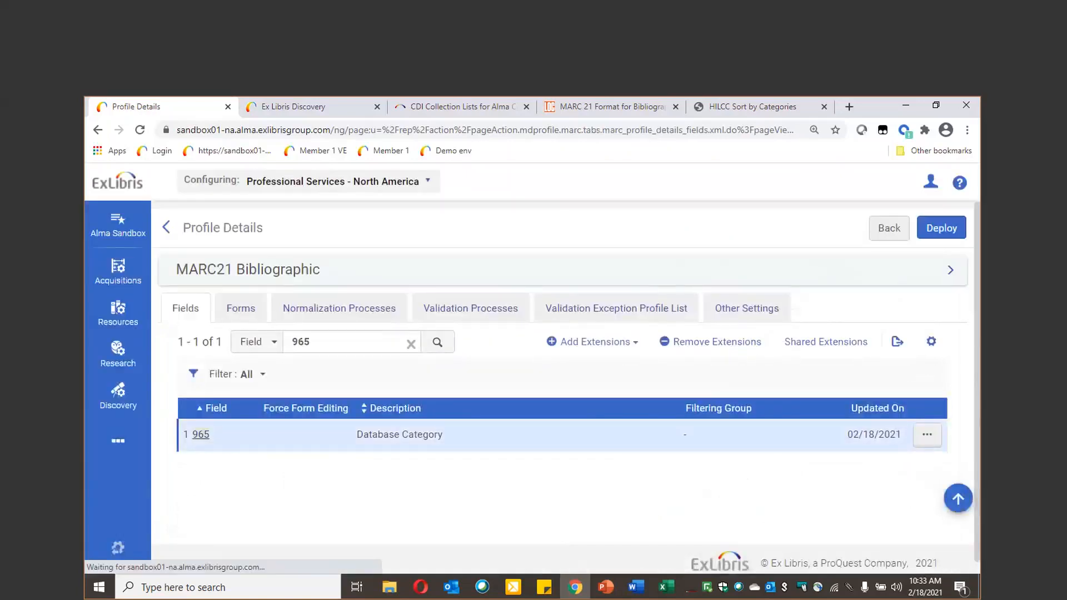
# - Leave the configuration area and search the electronic collections by keyword for "gale"
pyautogui.click(115, 549)
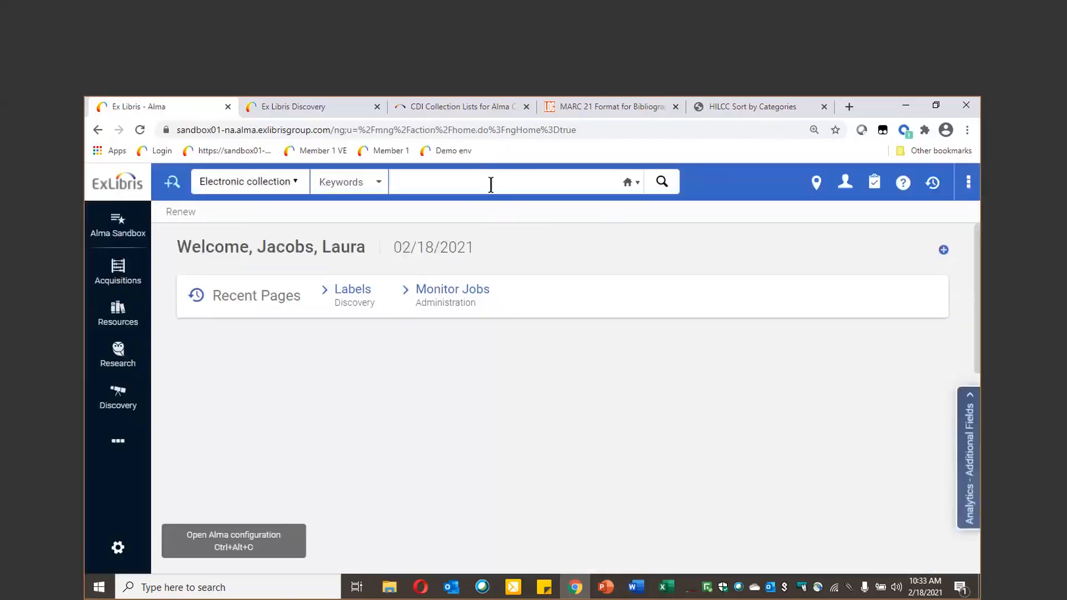
pyautogui.click(490, 180)
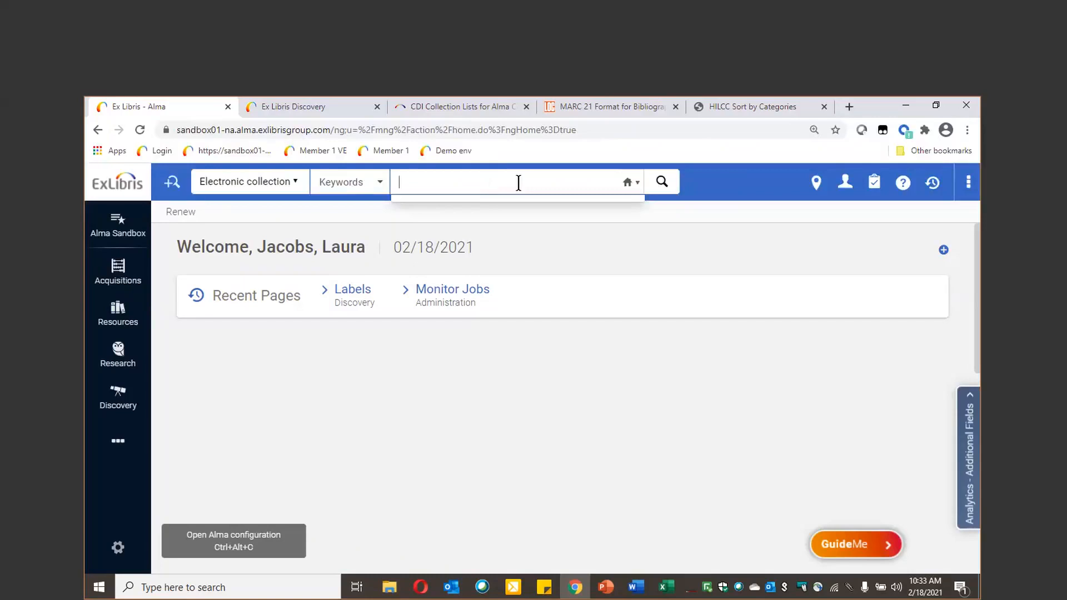
pyautogui.write('gale')
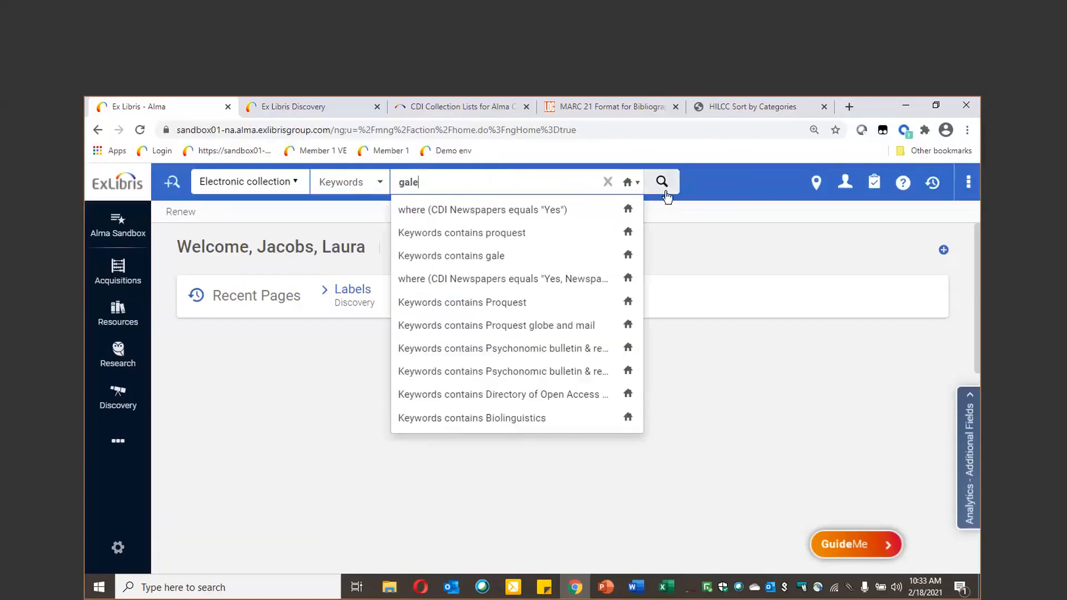
pyautogui.click(665, 191)
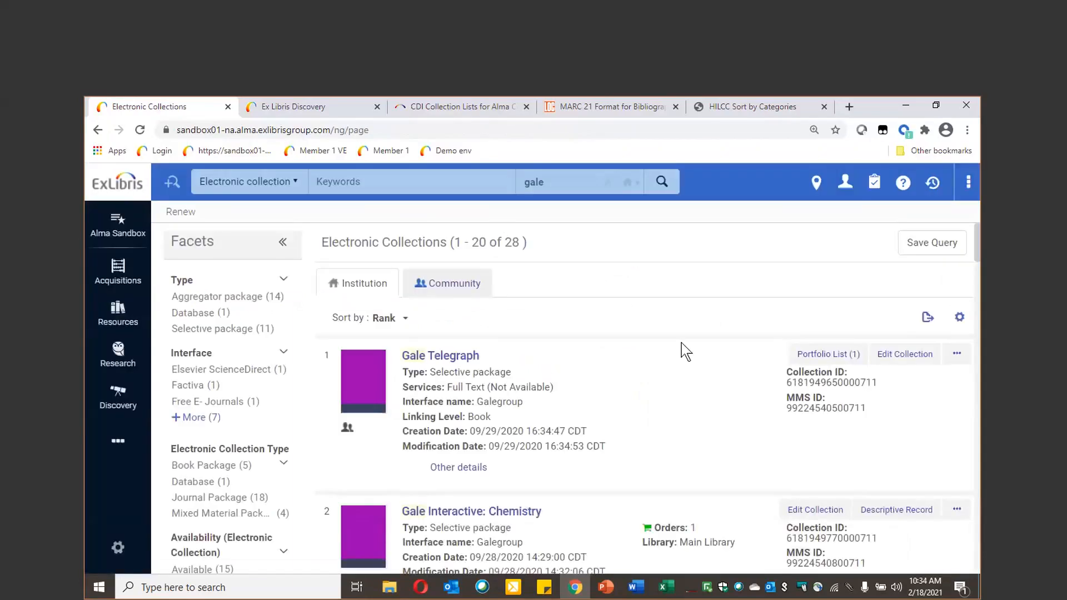
# - Open the Gale Interactive: Human Anatomy collection from the search results for editing
pyautogui.scroll(-3, 685, 351)
pyautogui.scroll(-1, 686, 351)
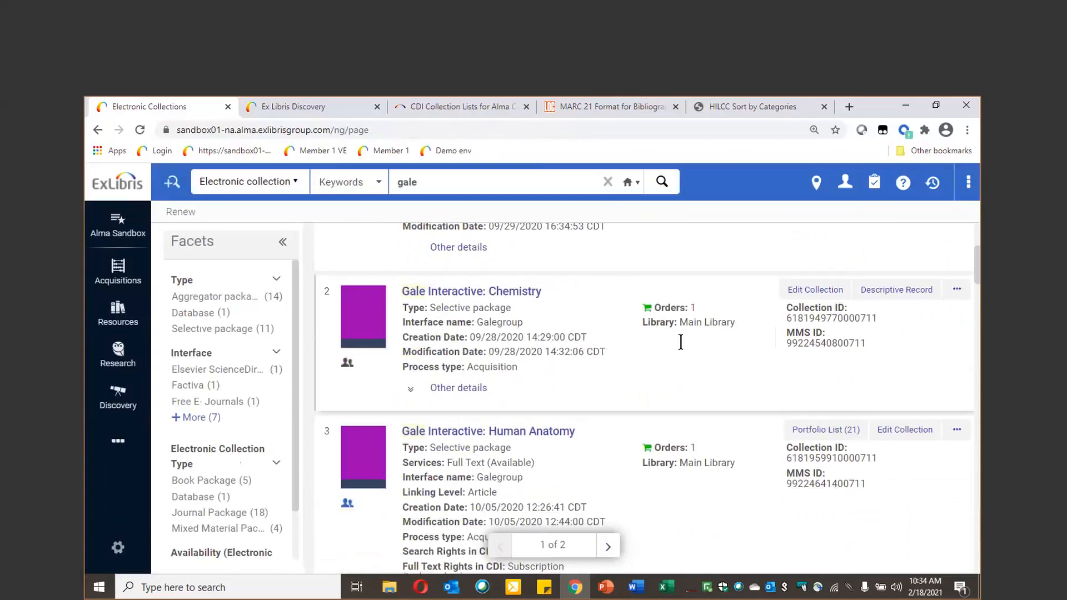
pyautogui.scroll(-2, 683, 347)
pyautogui.scroll(-1, 528, 334)
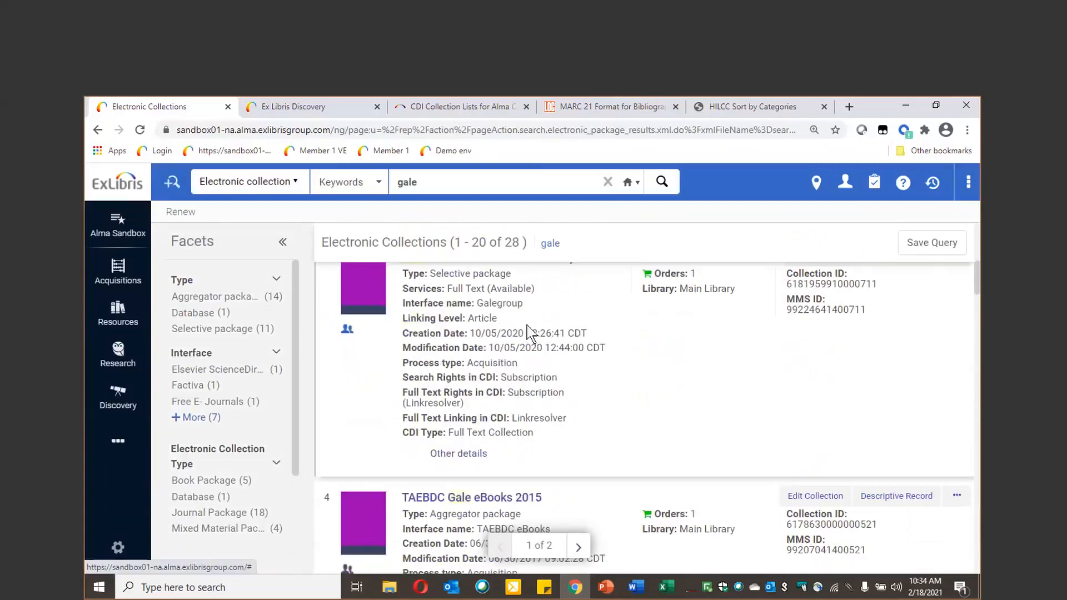
pyautogui.scroll(1, 563, 354)
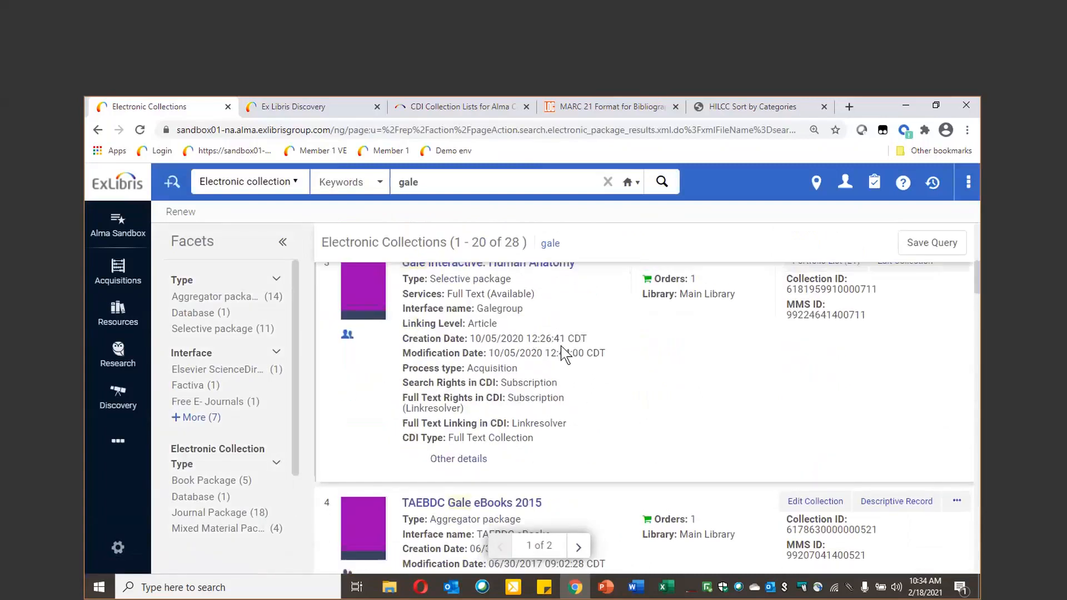
pyautogui.scroll(1, 564, 353)
pyautogui.scroll(1, 913, 300)
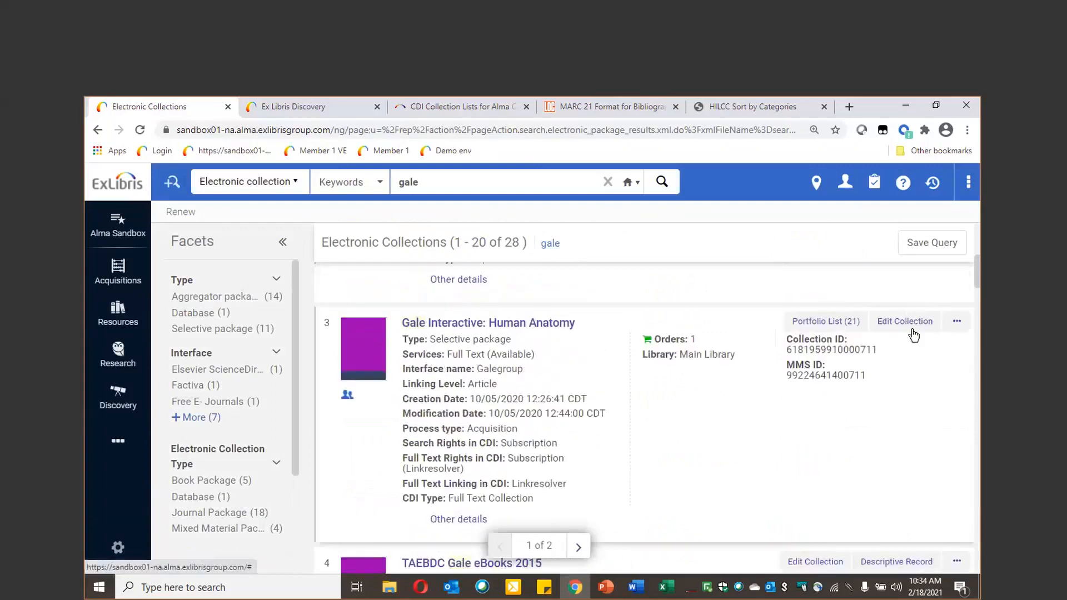
pyautogui.click(906, 322)
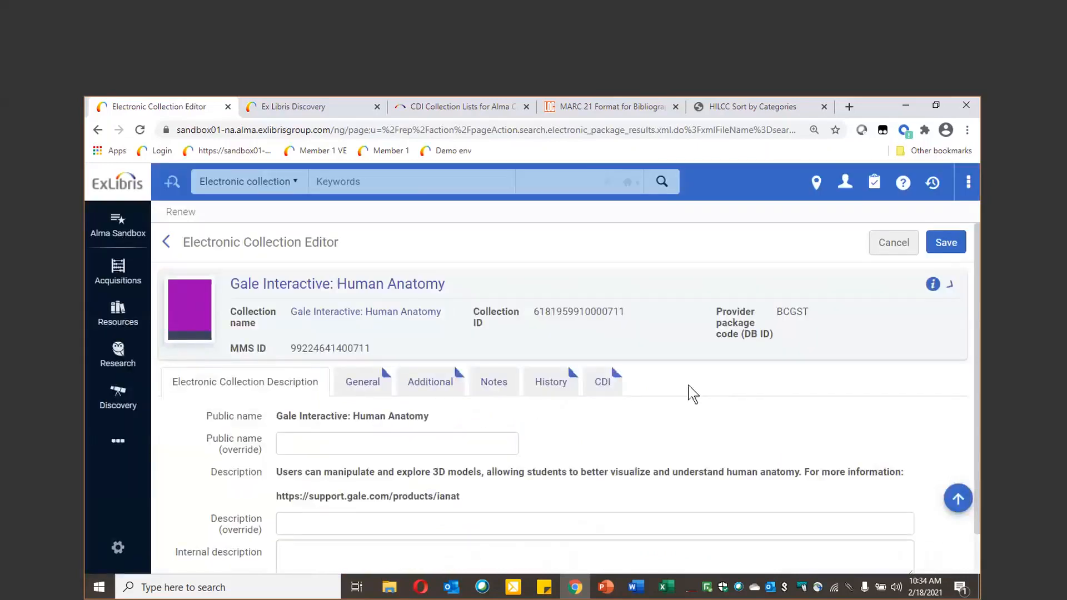
pyautogui.moveTo(220, 299)
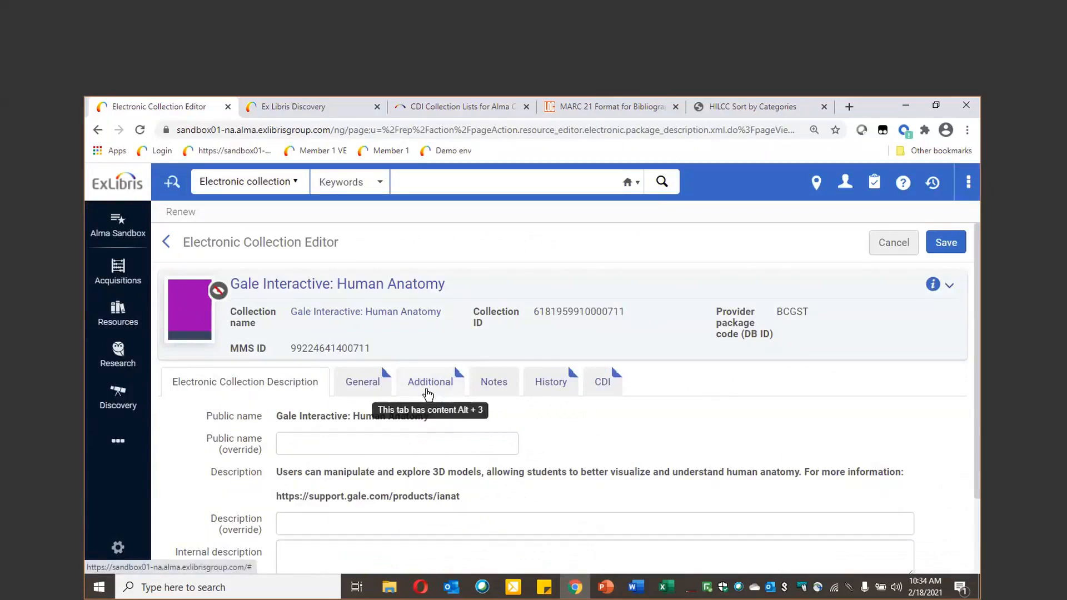
pyautogui.click(500, 389)
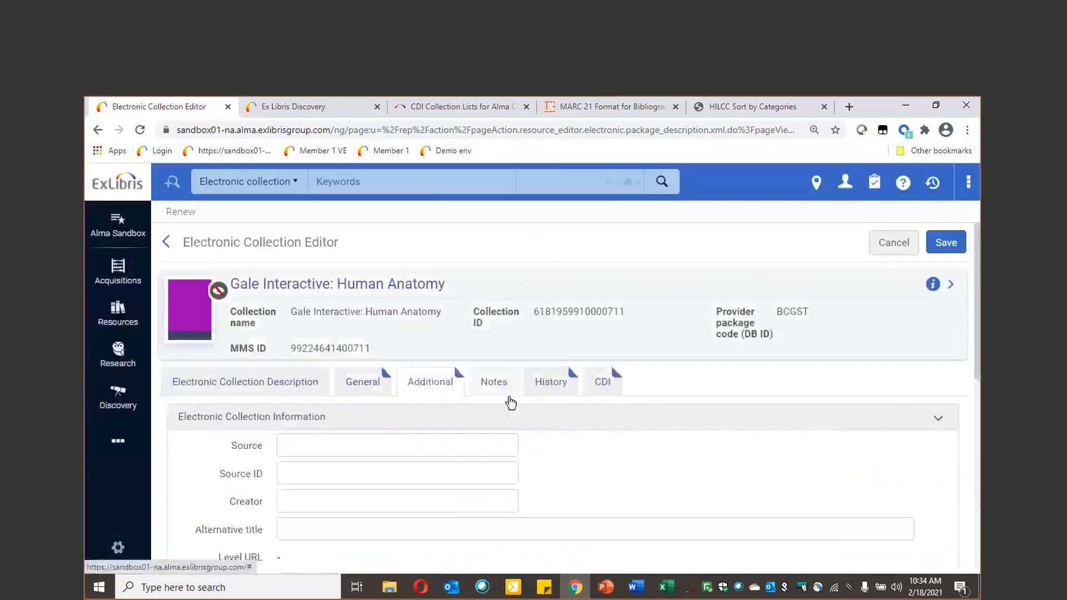
pyautogui.scroll(-2, 534, 422)
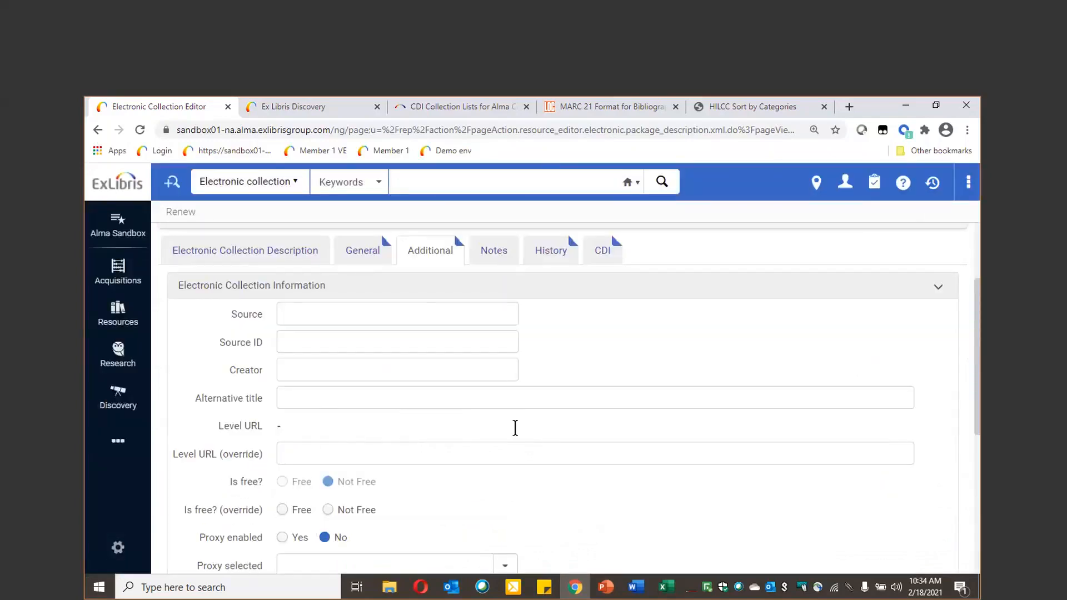
pyautogui.scroll(-1, 514, 426)
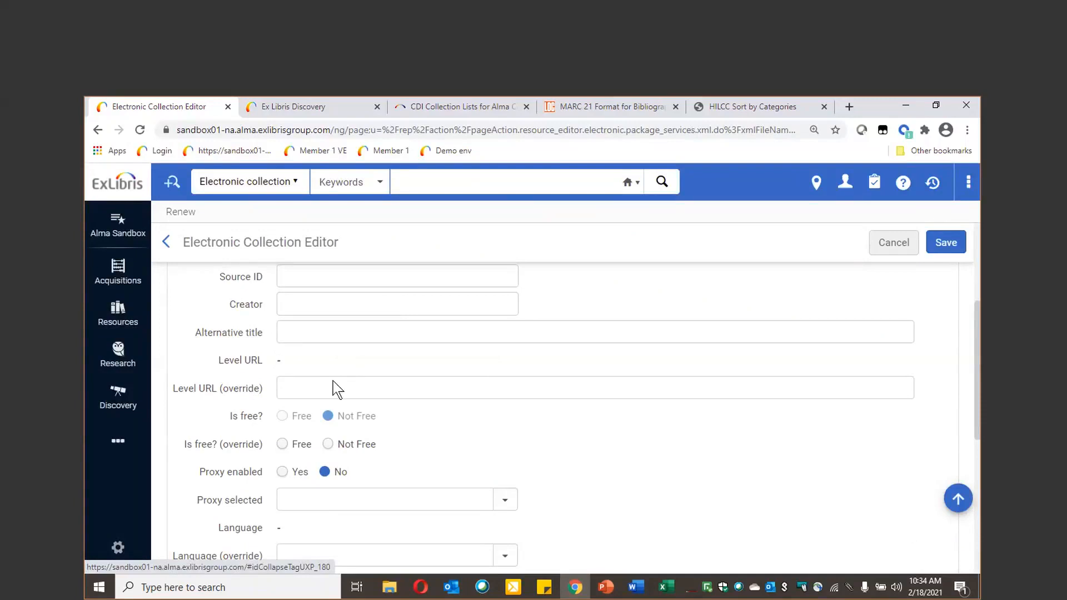
pyautogui.click(304, 391)
pyautogui.click(328, 417)
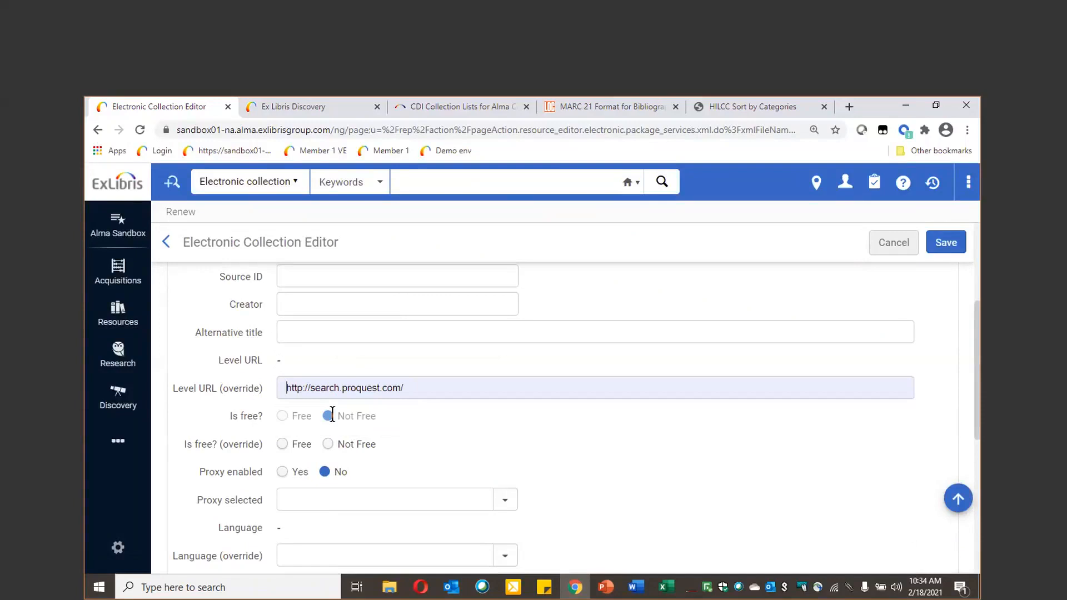
pyautogui.click(431, 395)
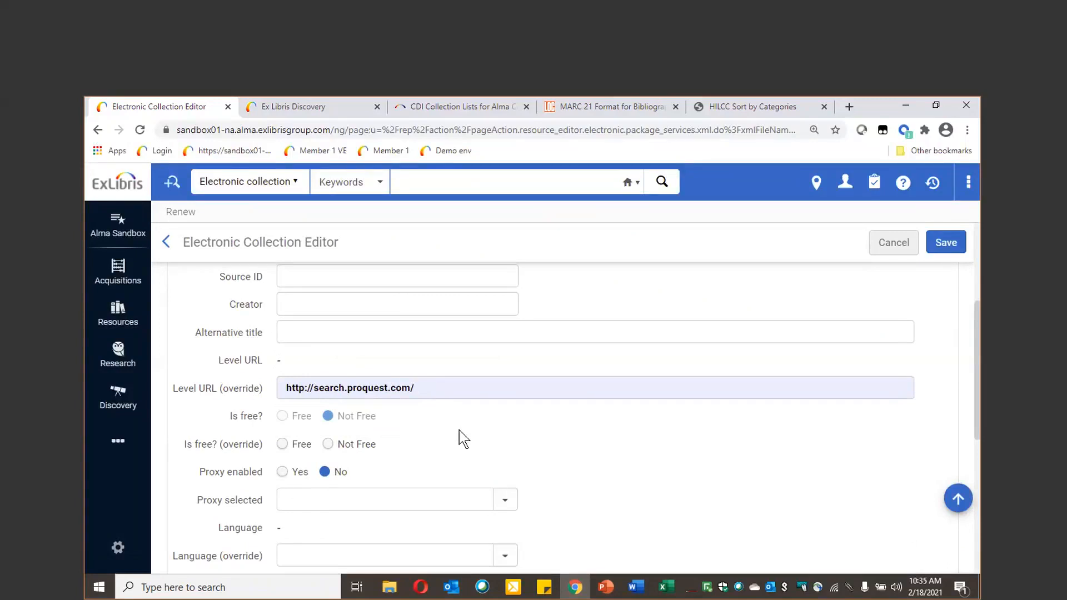
pyautogui.scroll(1, 462, 436)
pyautogui.scroll(2, 781, 272)
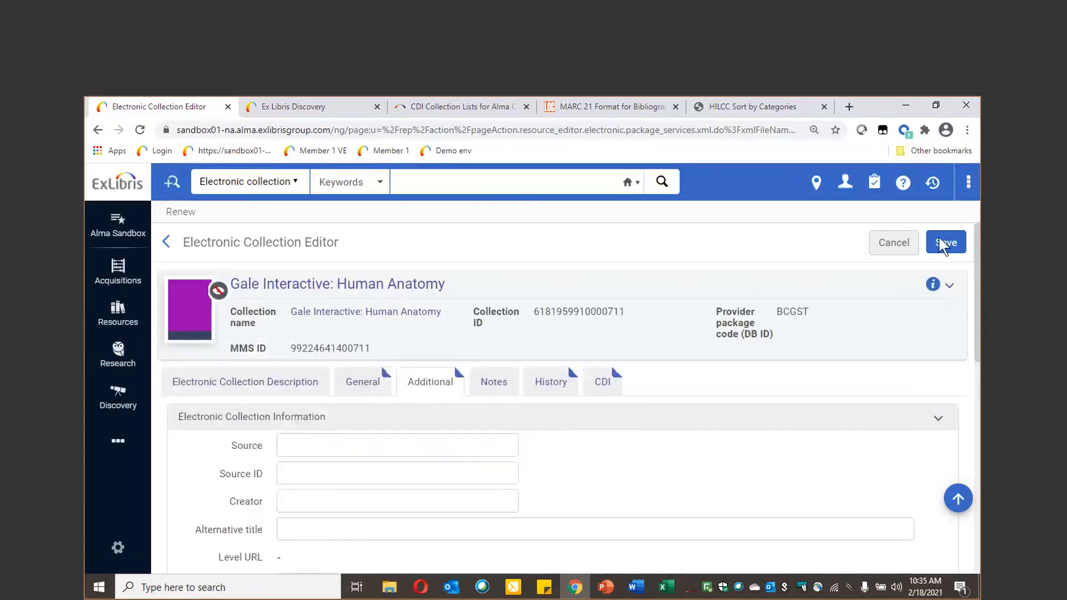
pyautogui.click(945, 244)
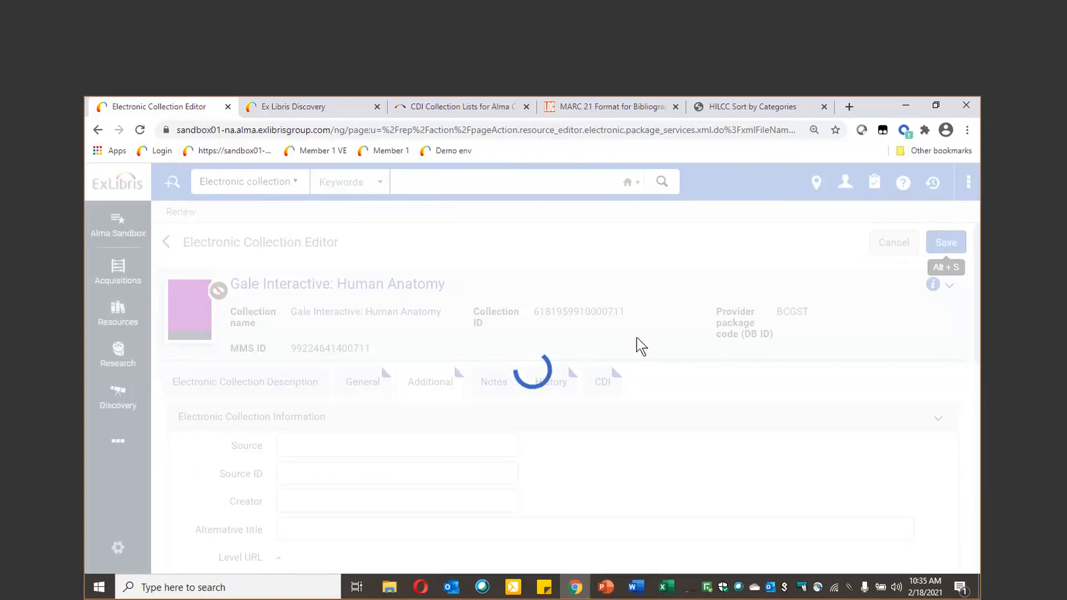
# - Open the descriptive record of Gale Interactive: Human Anatomy for editing and copy it to the catalog
pyautogui.scroll(-2, 666, 378)
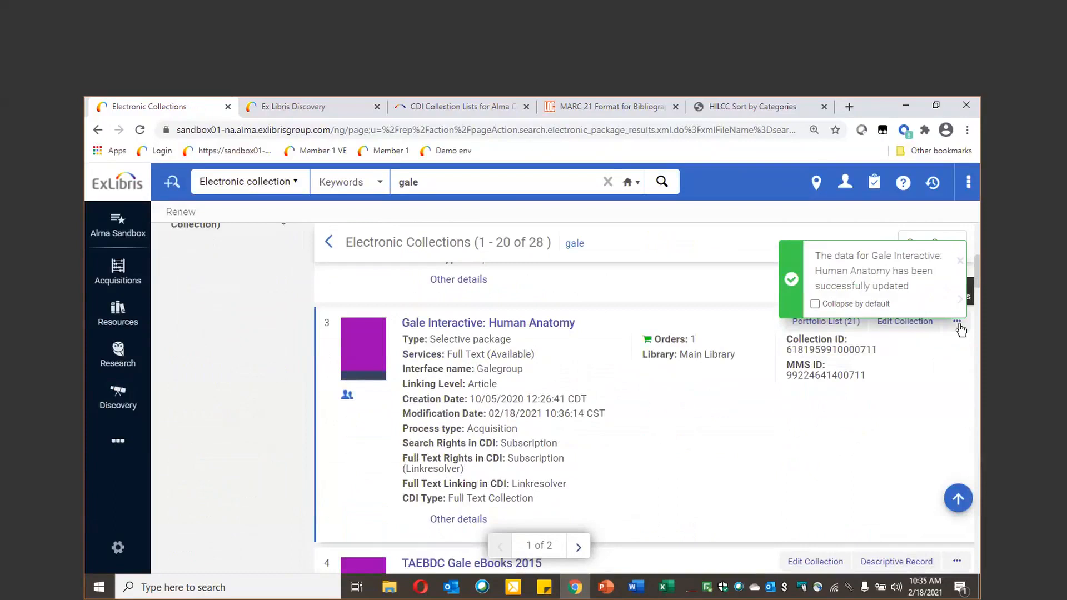
pyautogui.click(960, 261)
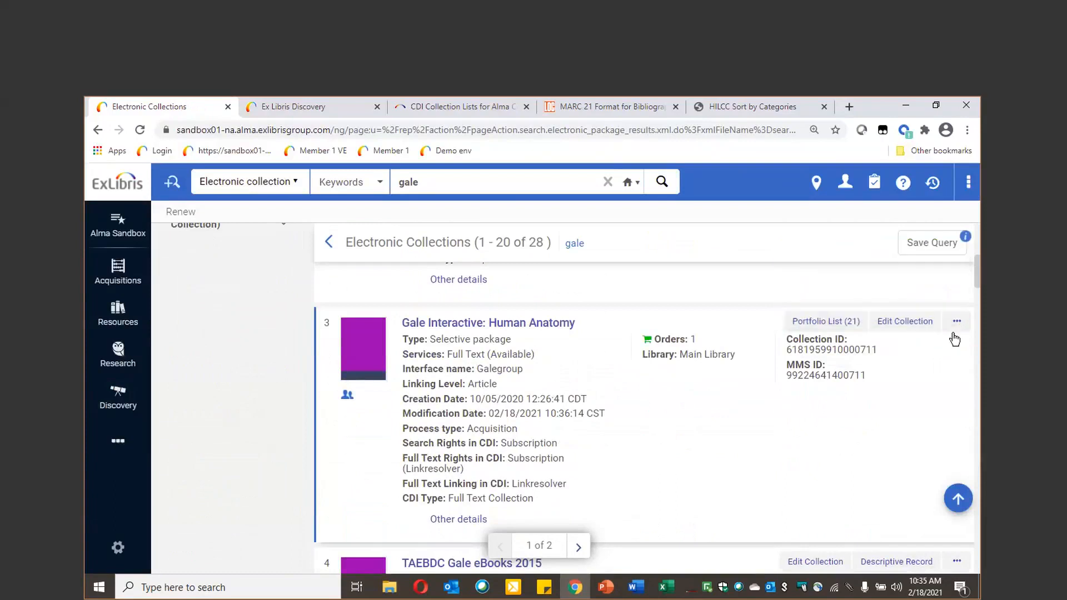
pyautogui.click(957, 324)
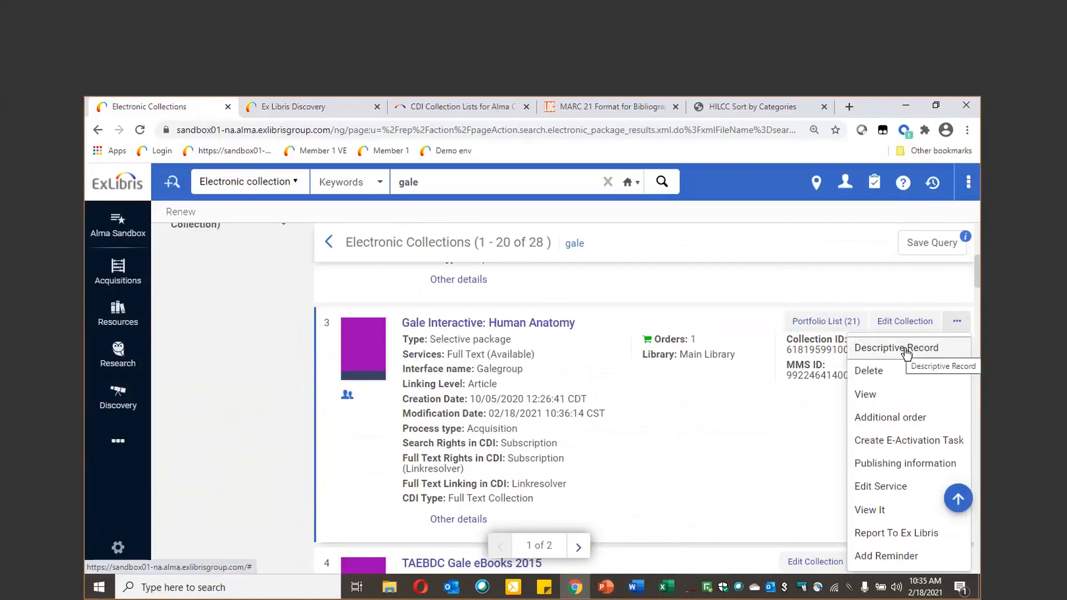
pyautogui.click(906, 350)
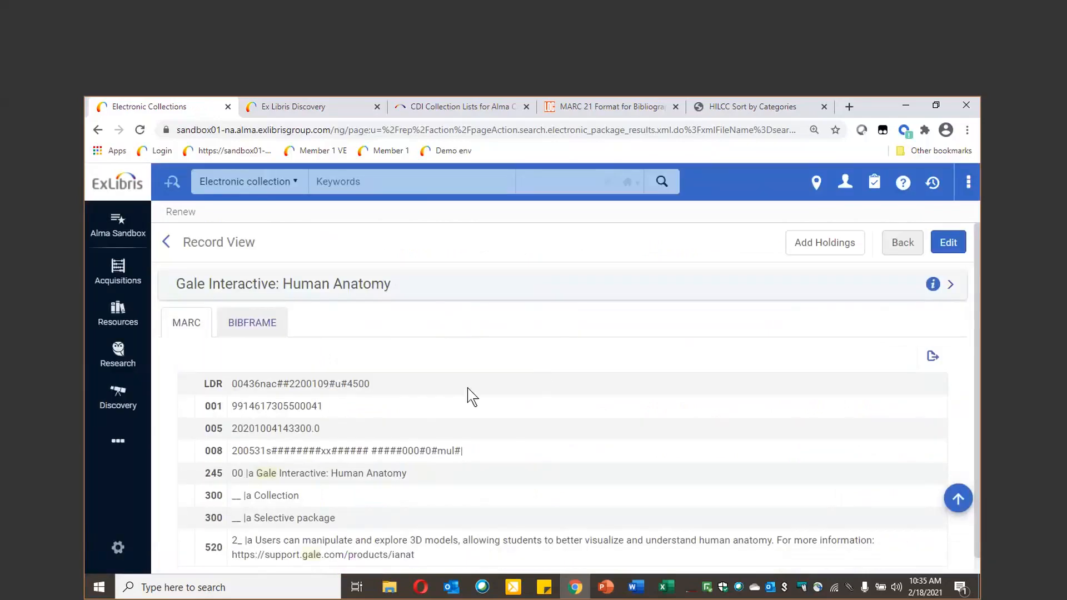
pyautogui.click(949, 245)
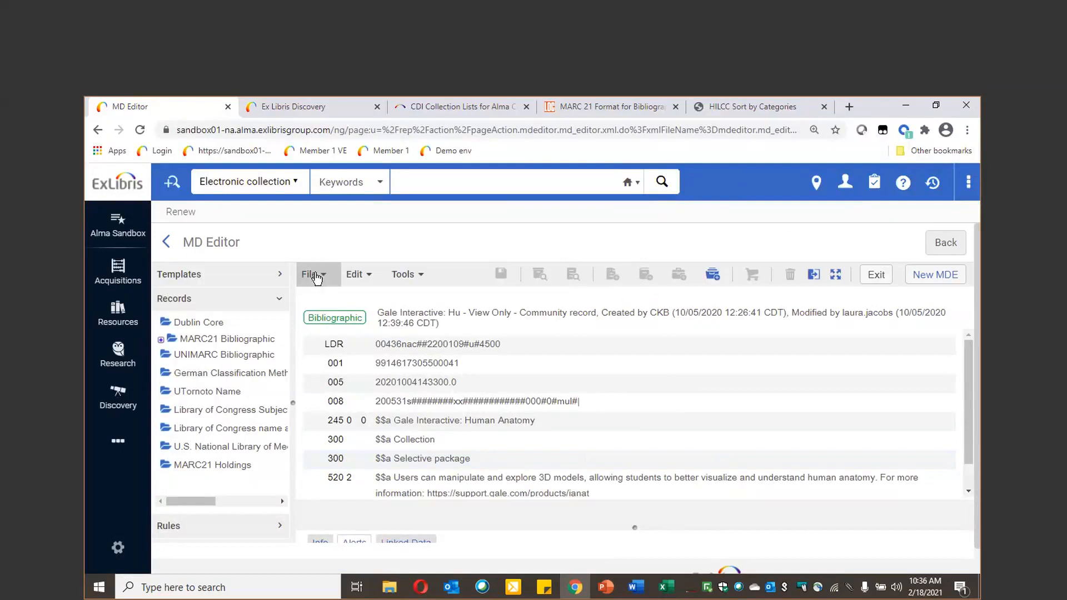
pyautogui.click(316, 276)
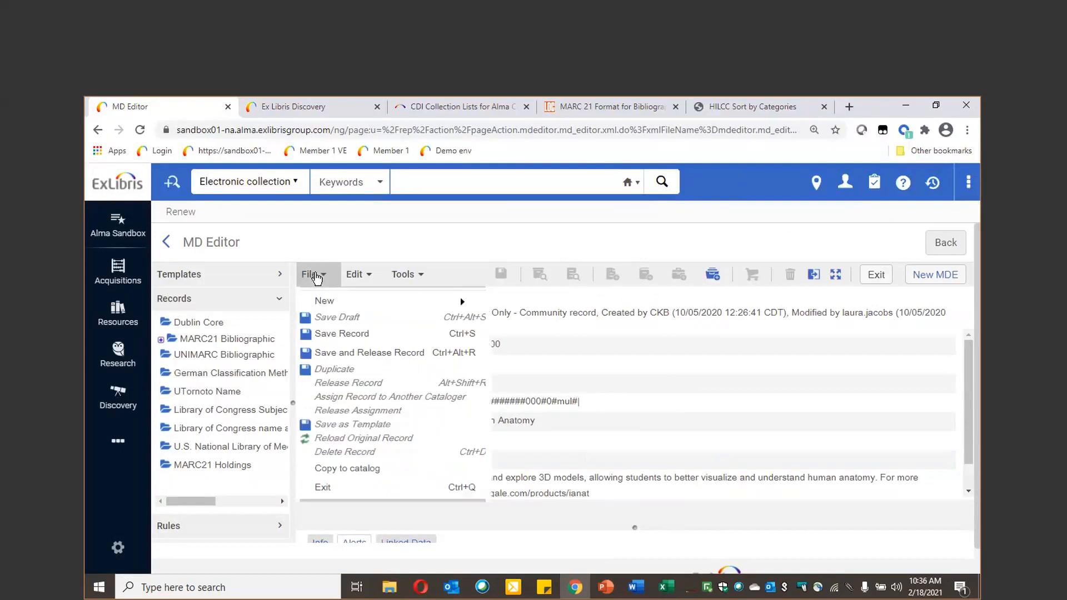
pyautogui.click(366, 471)
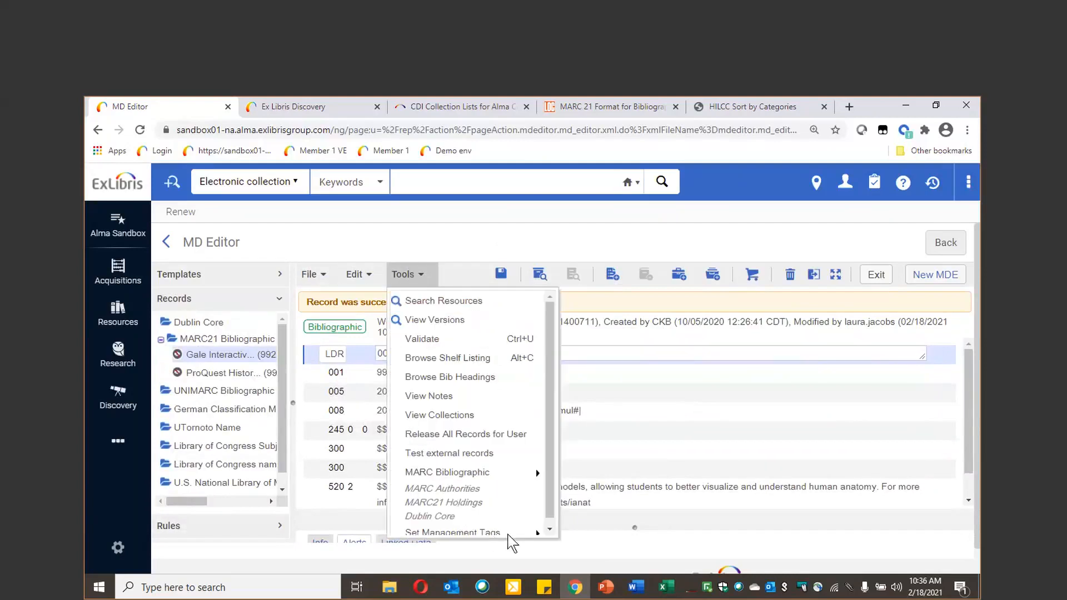
# - Clear the Suppress from Discovery management tag on the copied record and check that setting again
pyautogui.moveTo(515, 535)
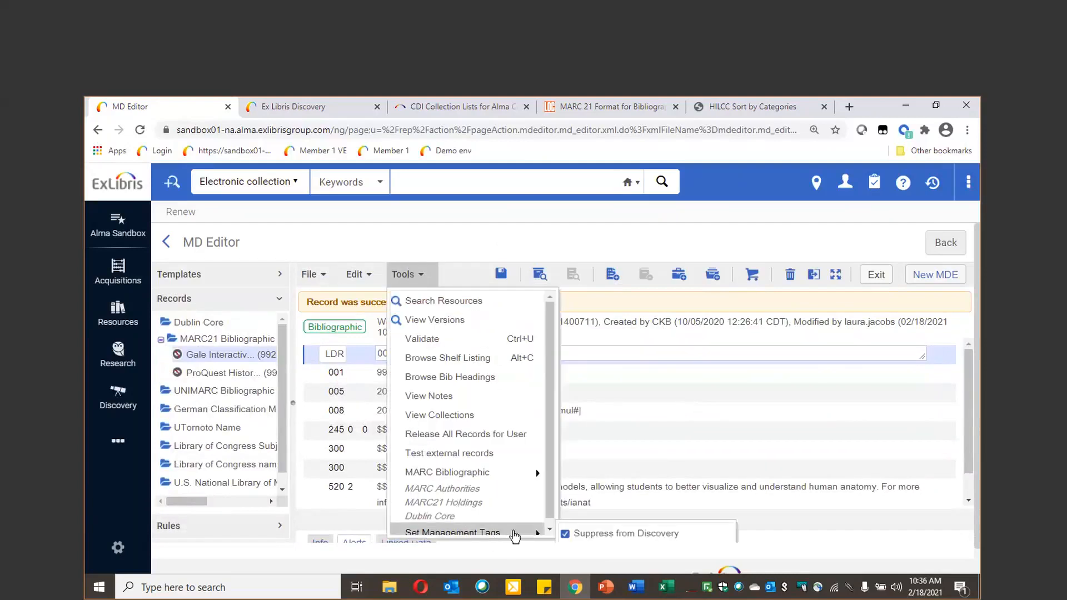
pyautogui.click(565, 532)
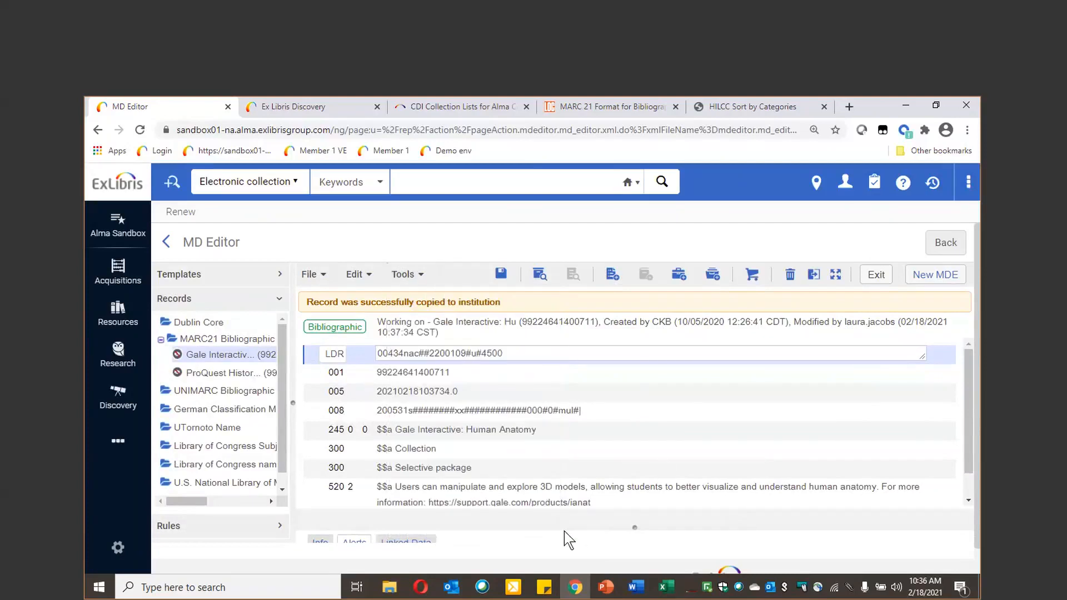
pyautogui.click(411, 278)
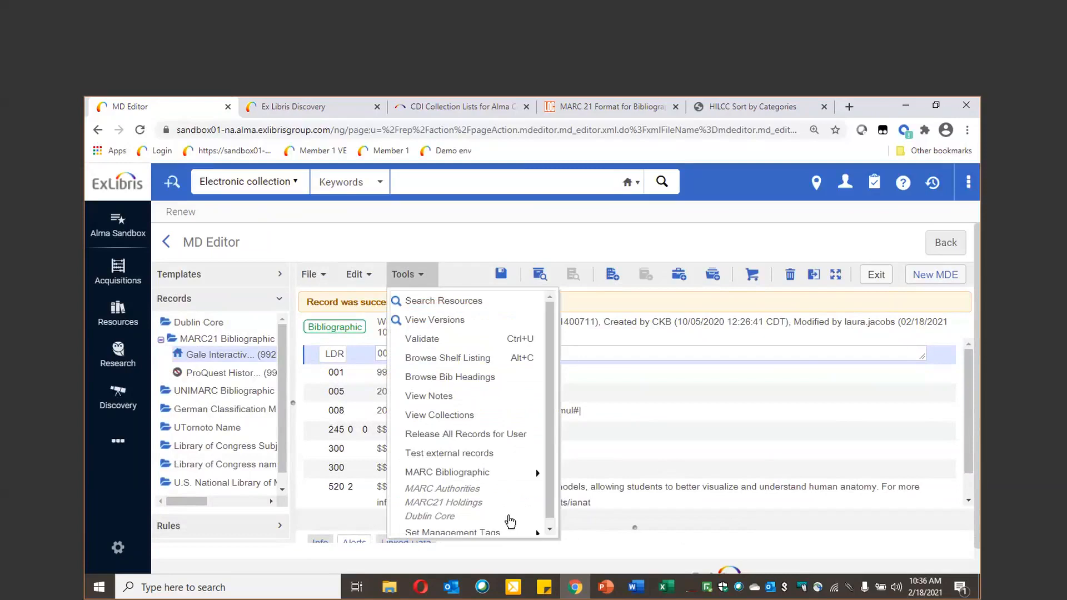
pyautogui.moveTo(520, 535)
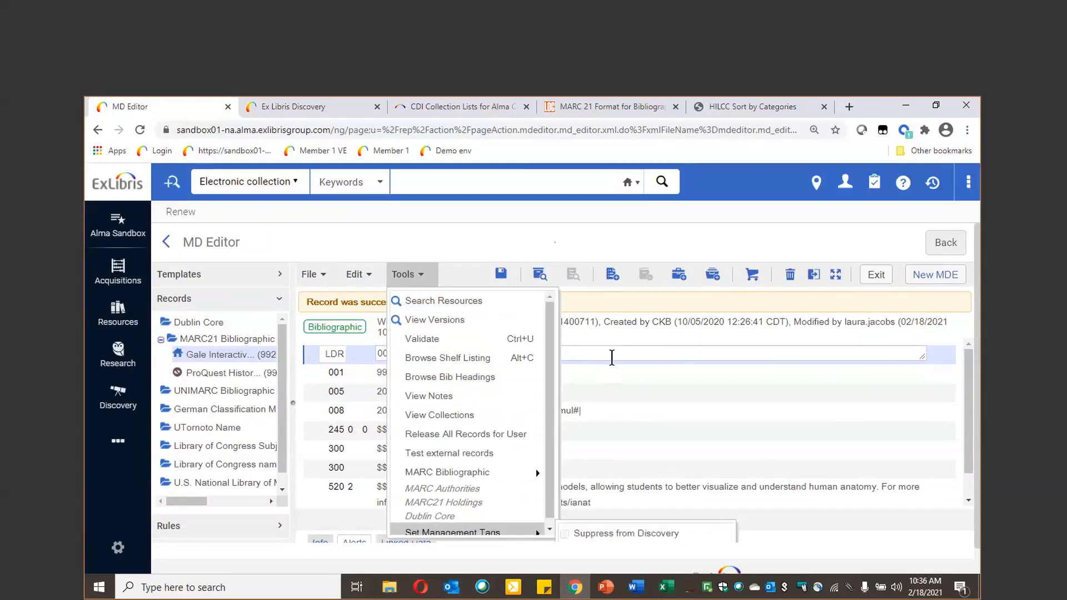
pyautogui.click(629, 394)
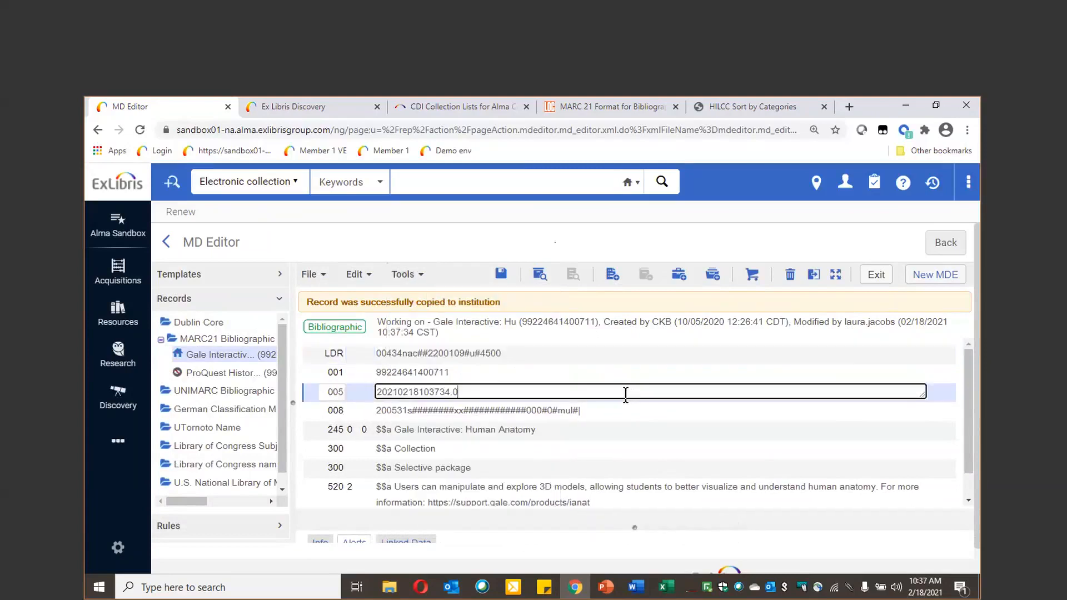
# - Add a new field after field 520 of the bibliographic record and give it the tag 965
pyautogui.scroll(-2, 971, 437)
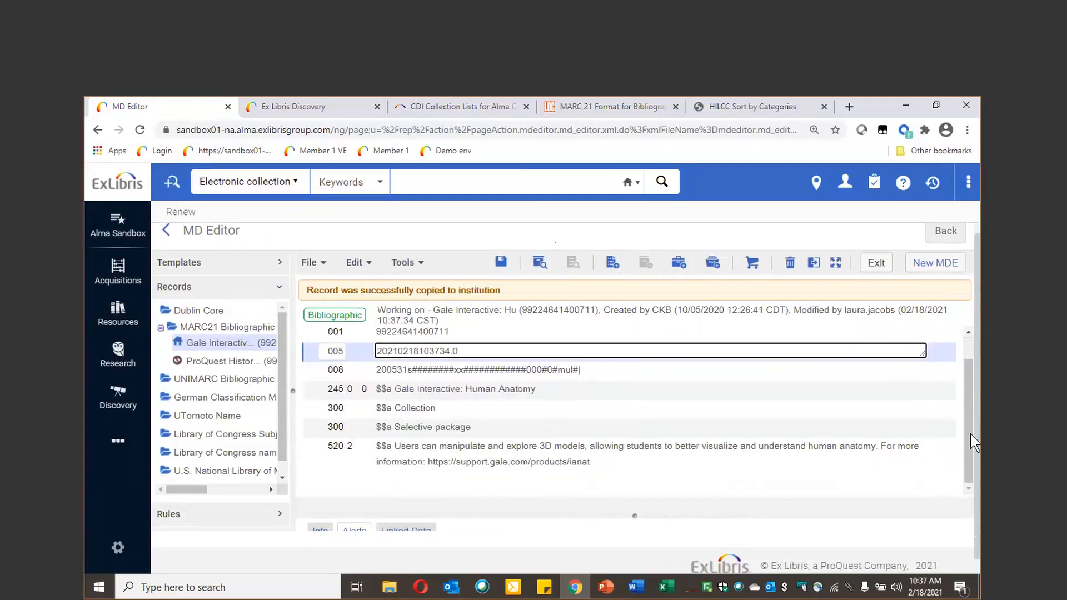
pyautogui.scroll(-1, 970, 433)
pyautogui.click(332, 431)
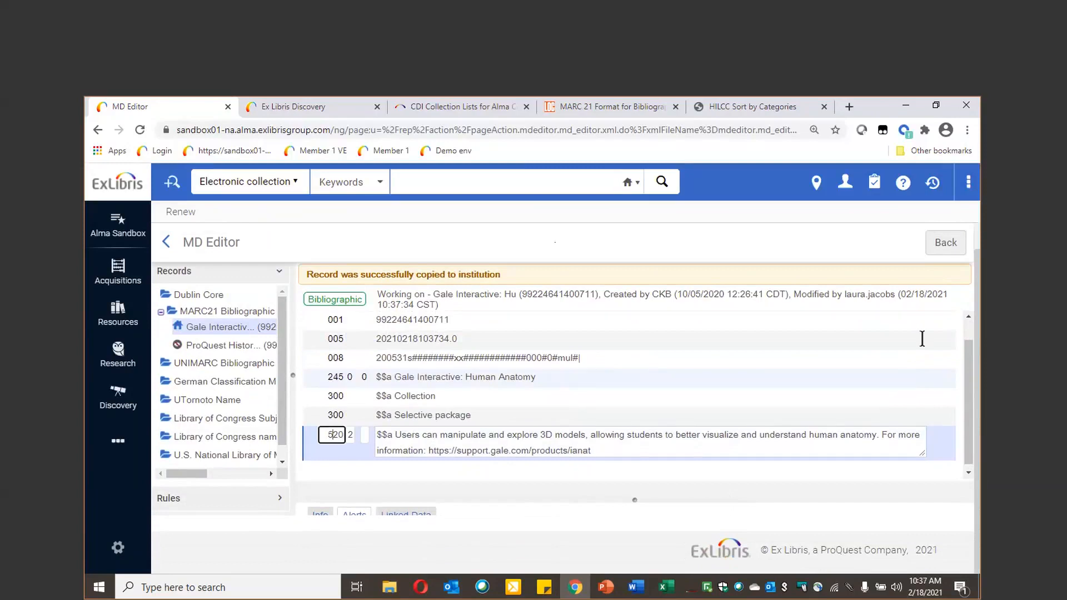
pyautogui.scroll(2, 835, 358)
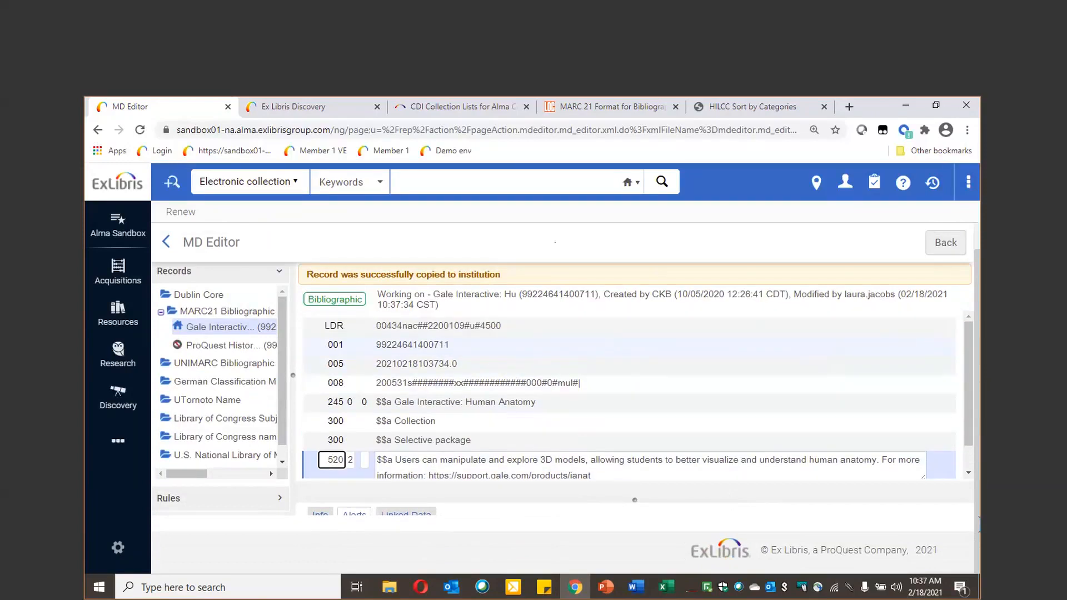
pyautogui.scroll(1, 330, 459)
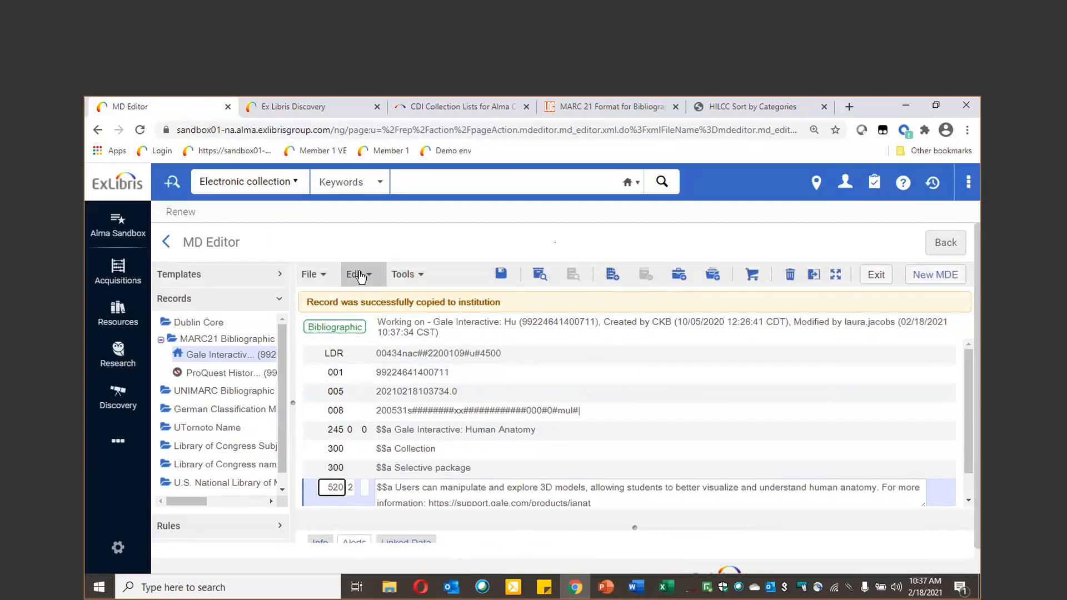
pyautogui.click(358, 276)
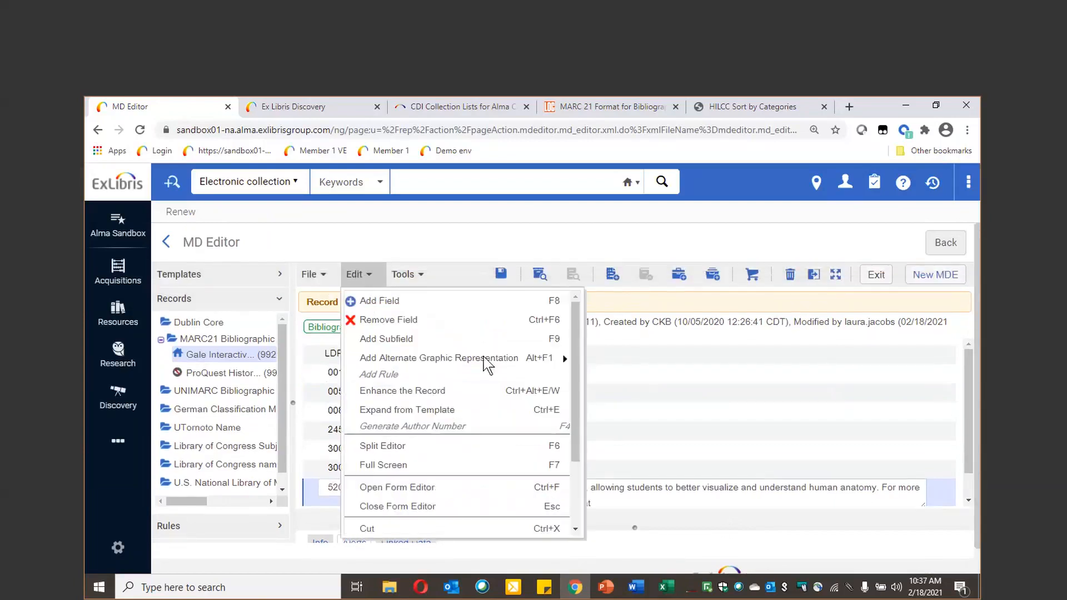
pyautogui.press('F8')
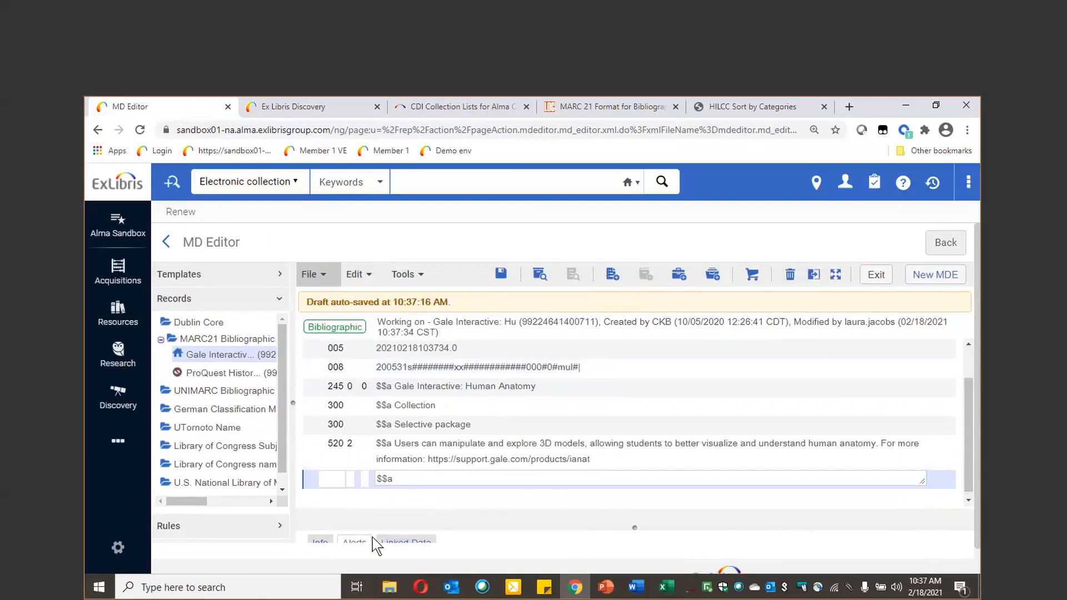
pyautogui.click(342, 476)
pyautogui.write('965')
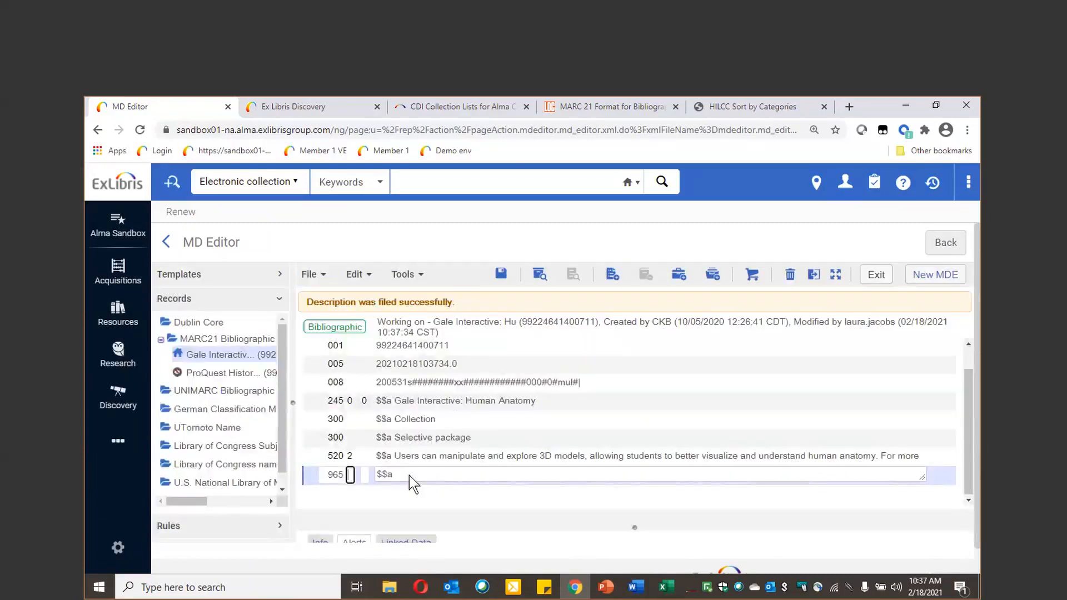
# - Set subfield a of field 965 to Agriculture from the controlled vocabulary suggestions
pyautogui.click(409, 475)
pyautogui.click(405, 495)
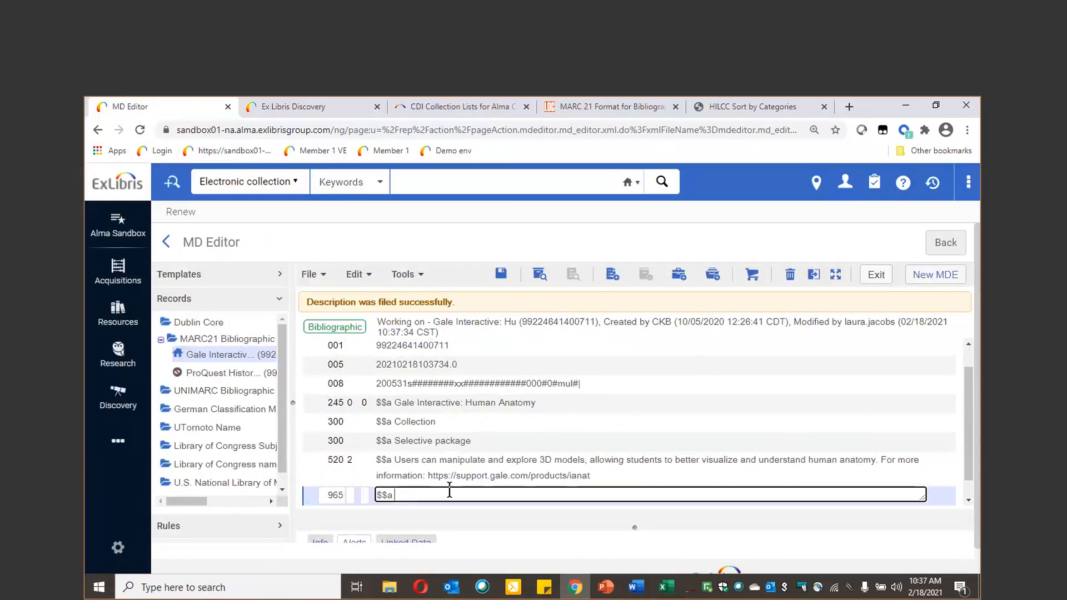
pyautogui.write('li')
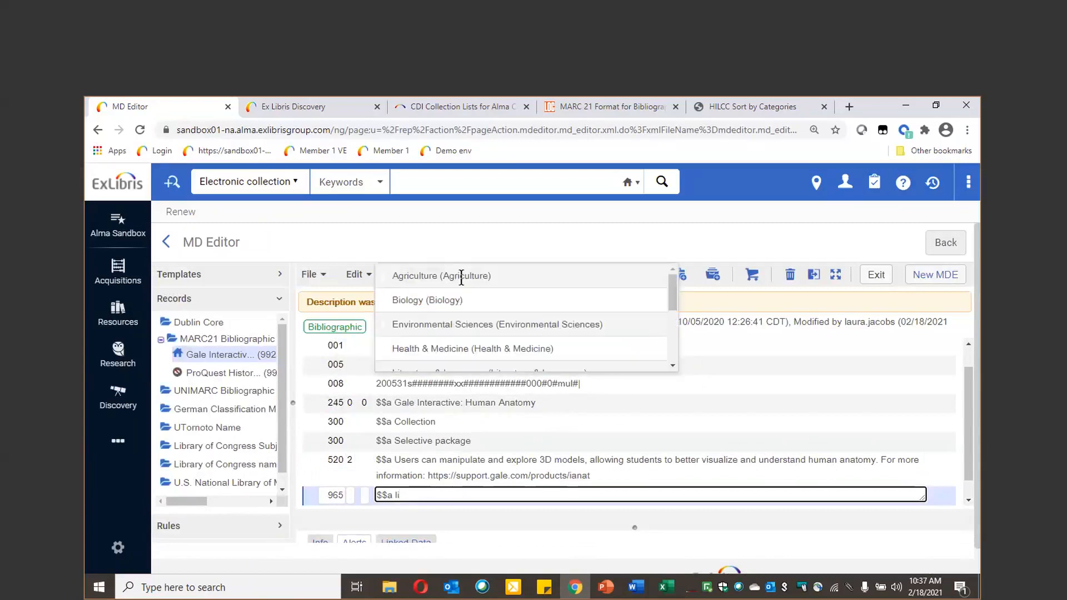
pyautogui.click(462, 276)
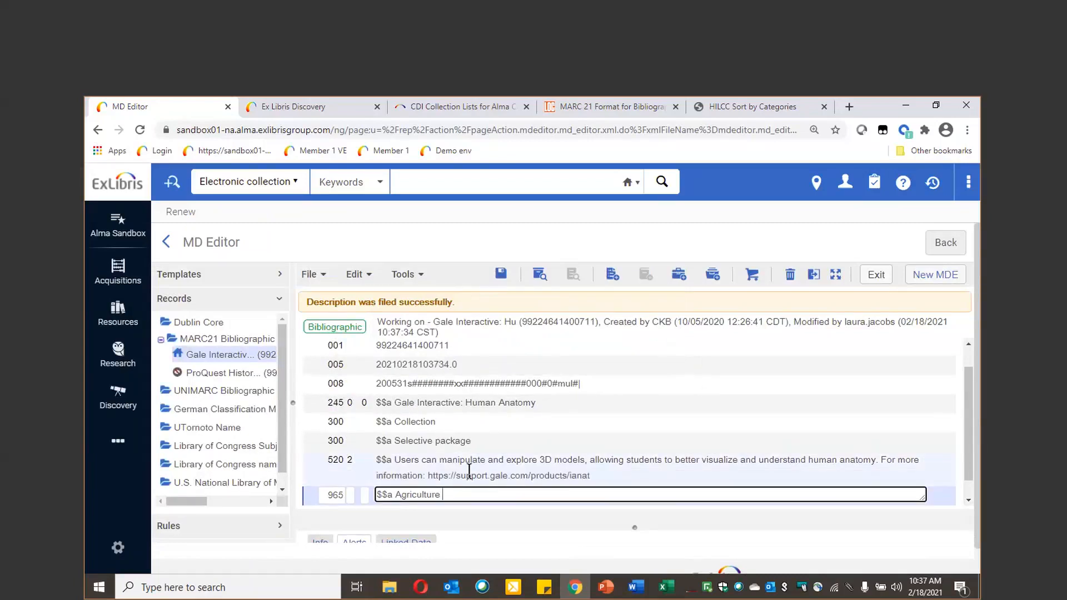
# - Add subfield b with the vocabulary term Literature & Language to field 965, and save and release the record
pyautogui.write('$$b')
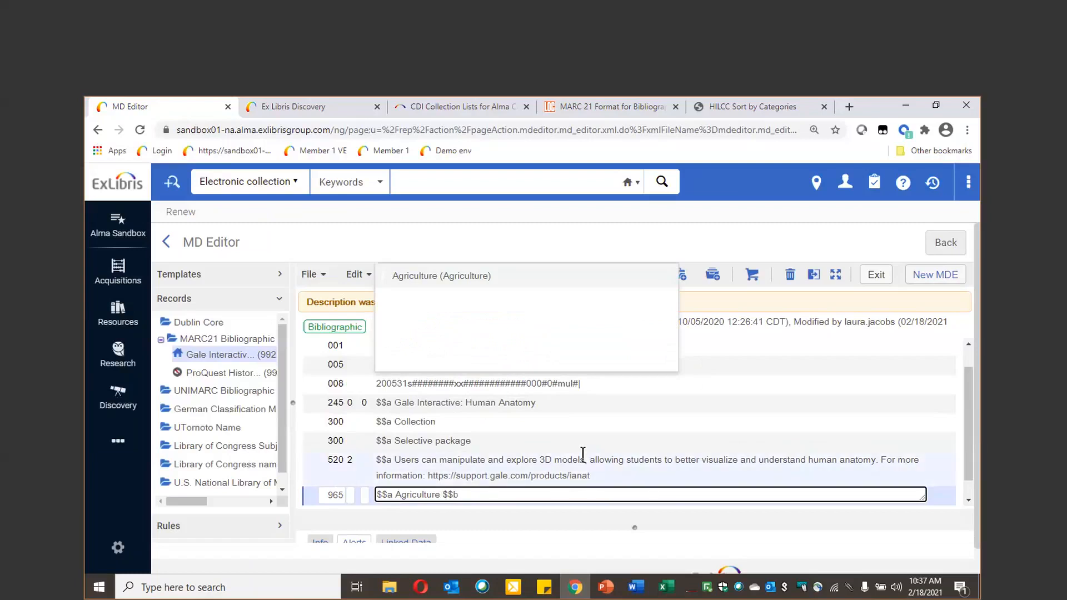
pyautogui.write(' g')
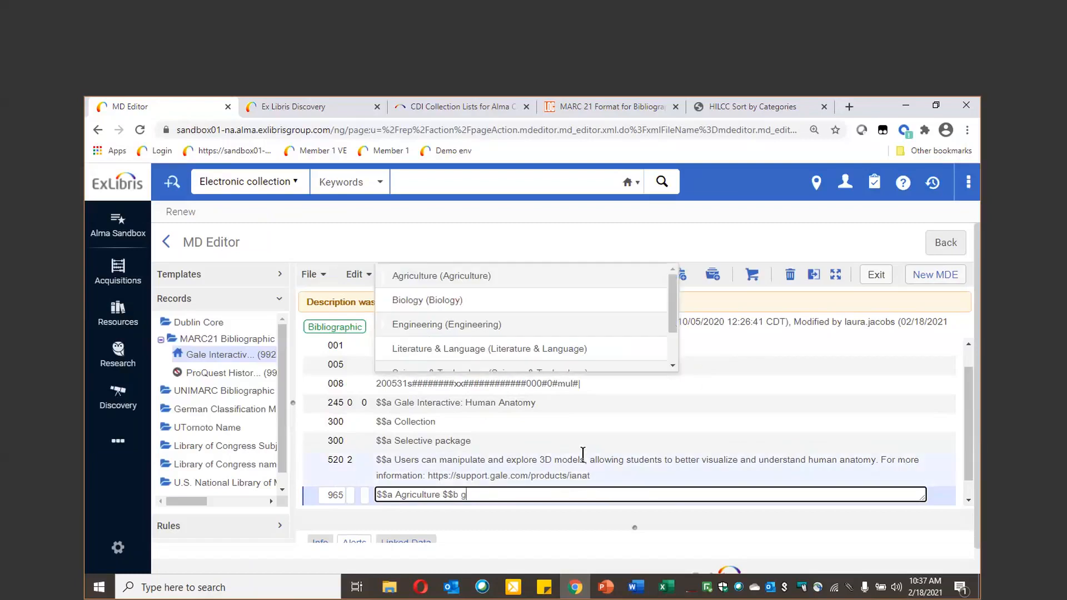
pyautogui.click(441, 350)
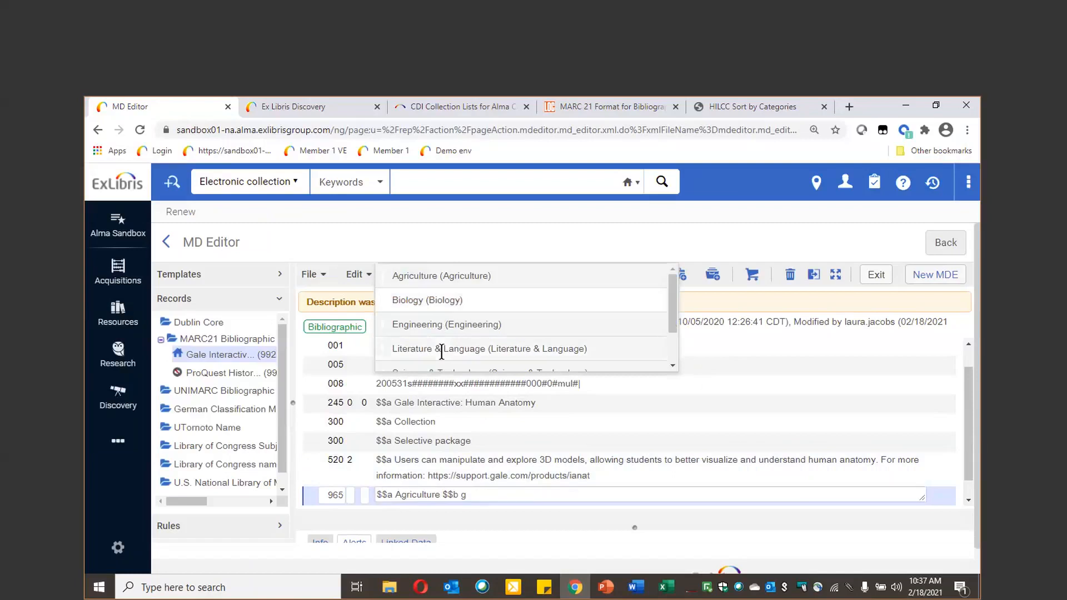
pyautogui.click(442, 350)
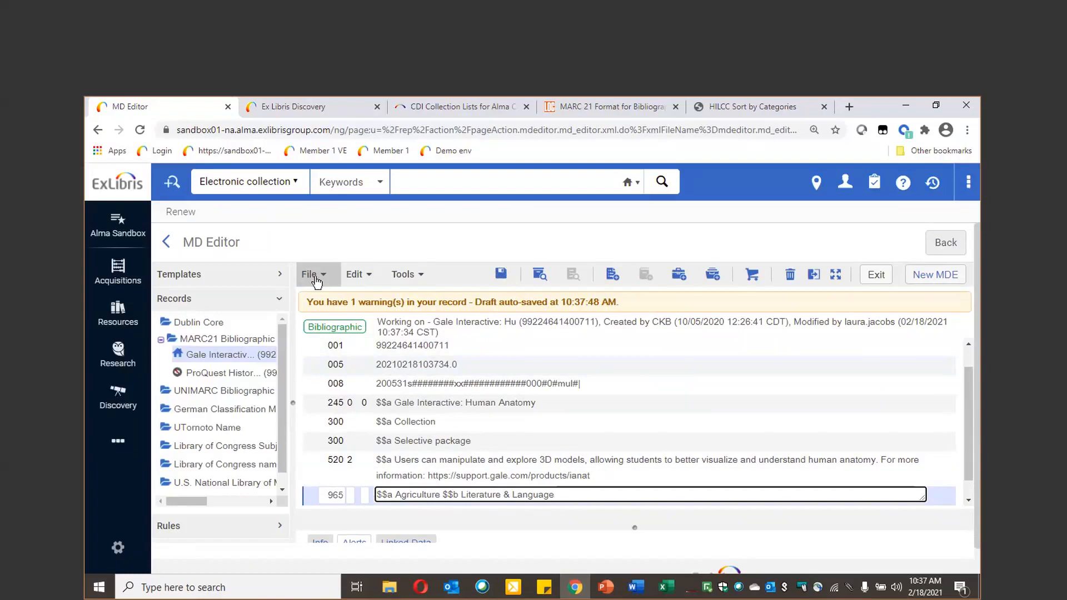
pyautogui.click(314, 275)
pyautogui.click(357, 359)
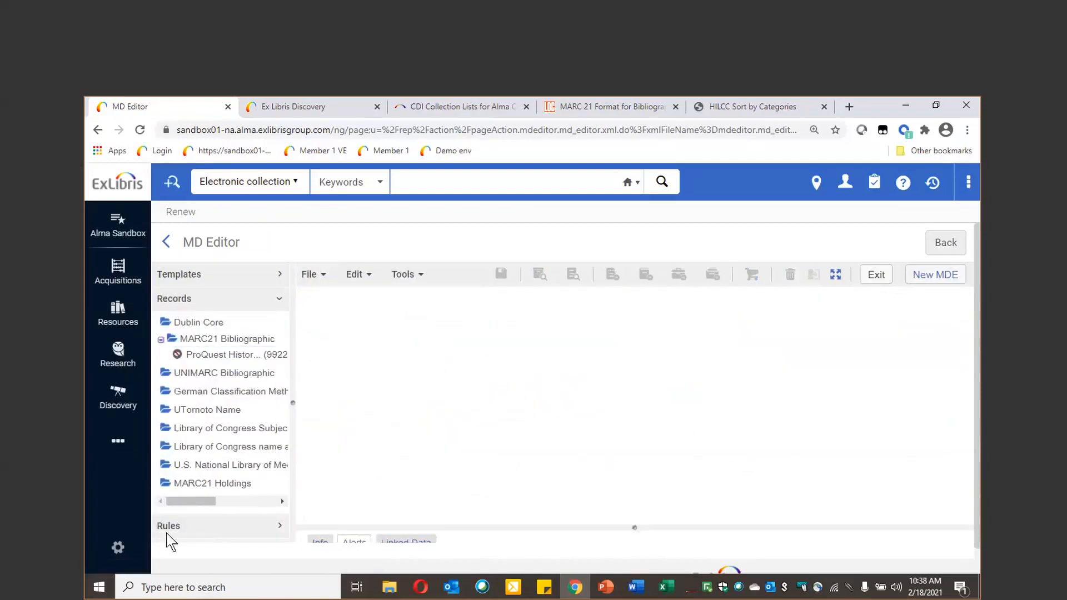
# - Filter the scheduled jobs by the Discovery category, run the Creates DB Categories File job and check it in the job history
pyautogui.click(117, 444)
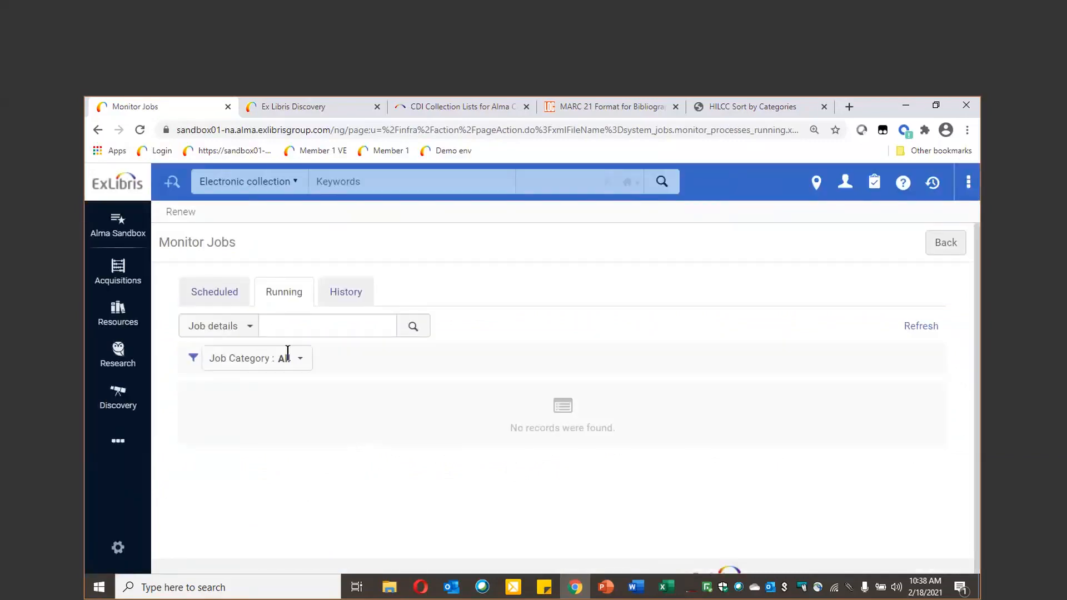
pyautogui.click(226, 293)
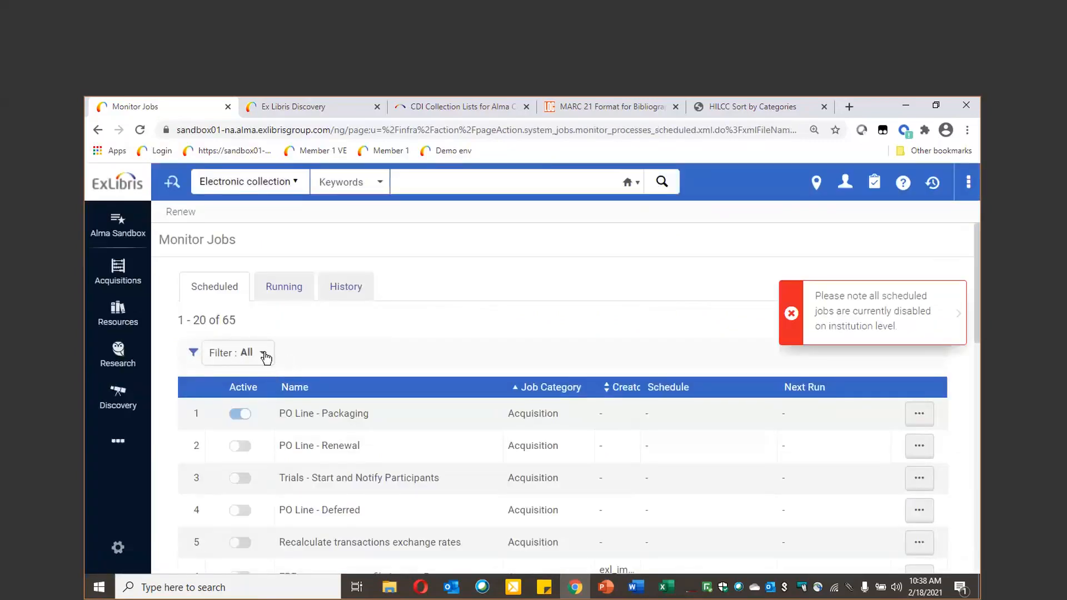
pyautogui.click(266, 358)
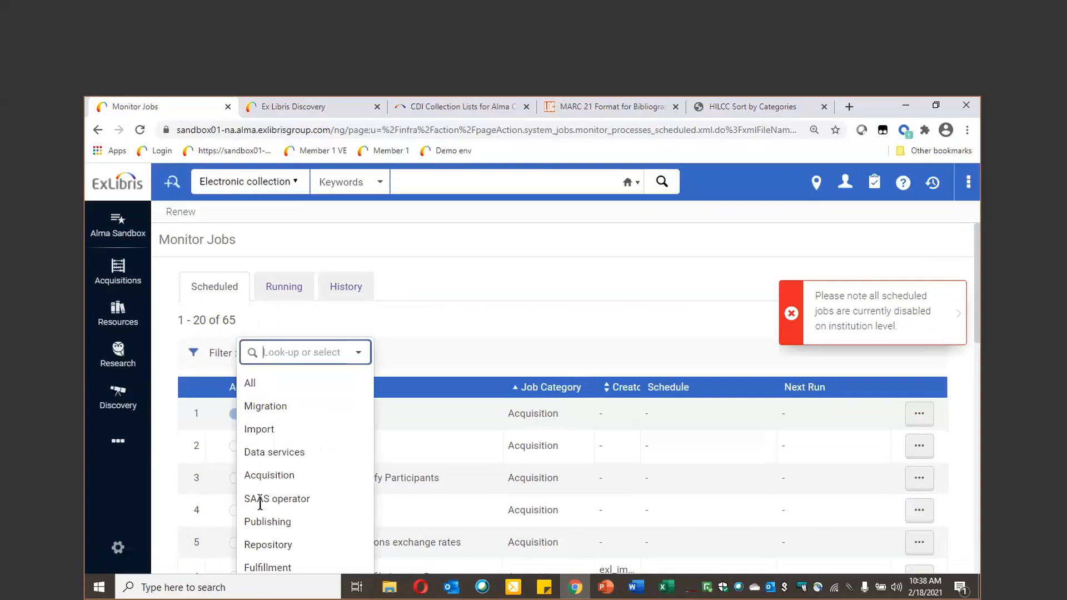
pyautogui.scroll(-3, 286, 520)
pyautogui.click(280, 521)
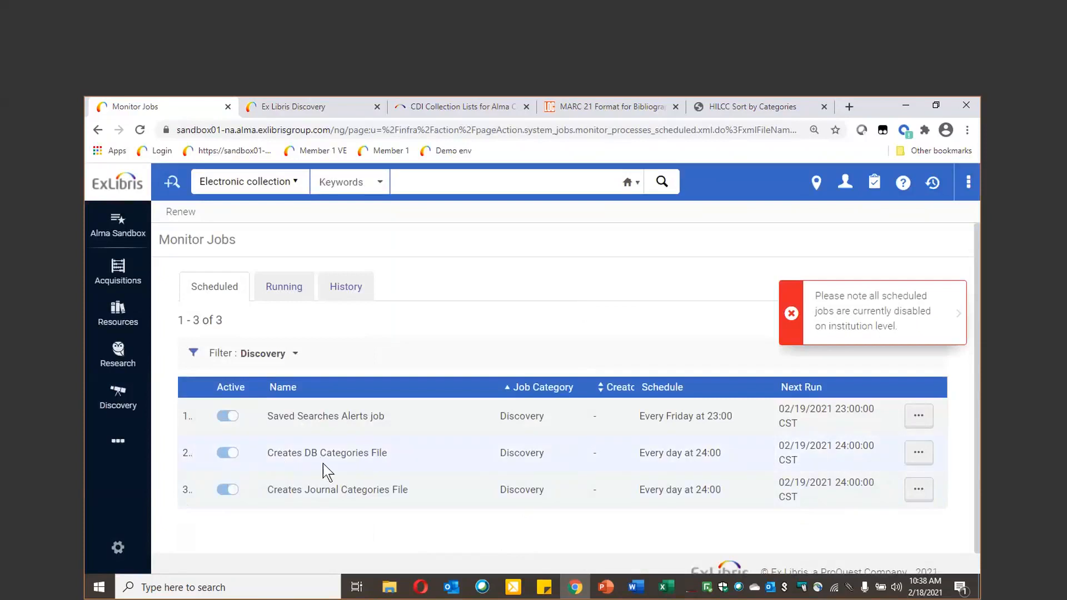
pyautogui.click(919, 455)
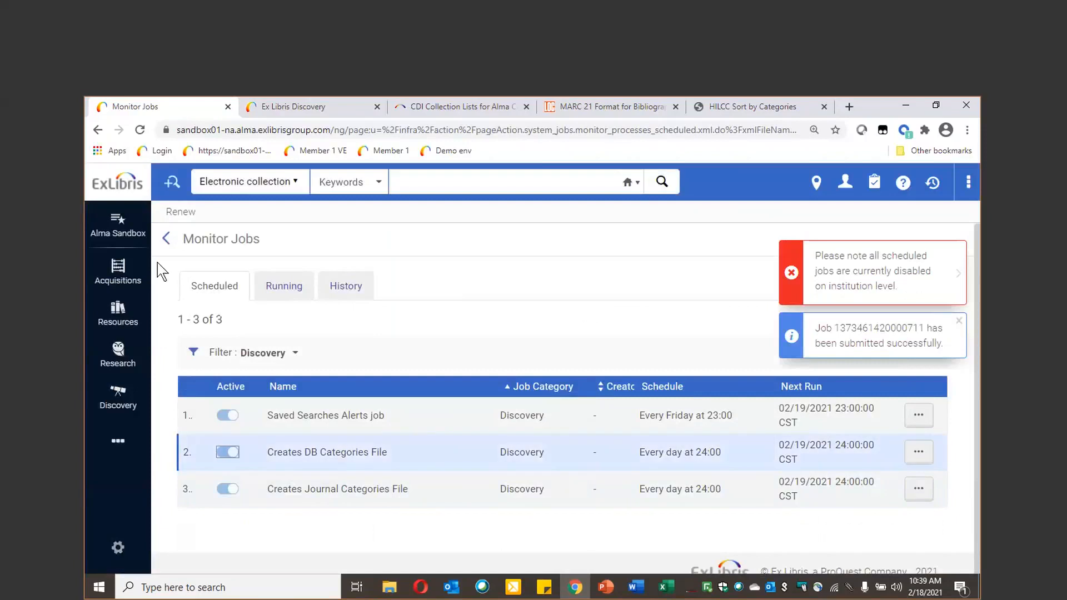
pyautogui.click(345, 287)
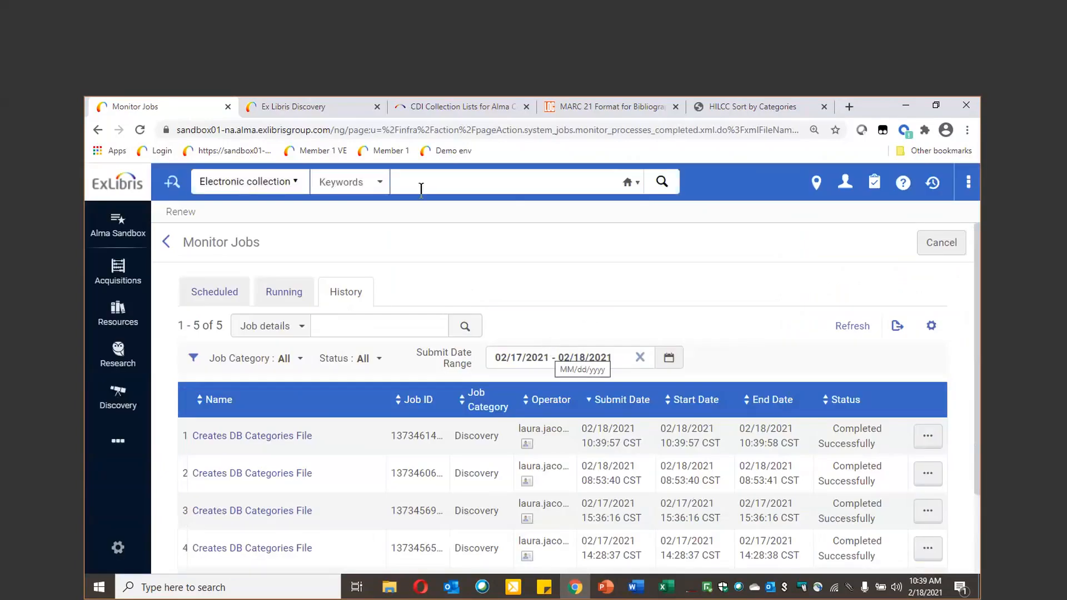
# - Open the database search in the discovery site and browse the Physical Sciences, Health & Medicine and Biology database categories
pyautogui.click(307, 116)
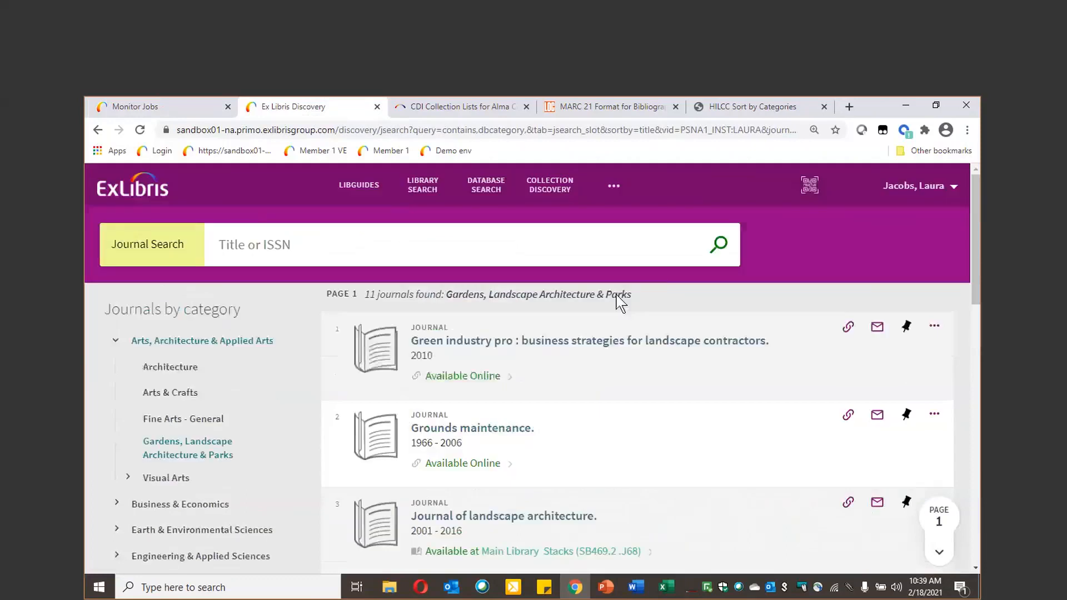
pyautogui.click(491, 190)
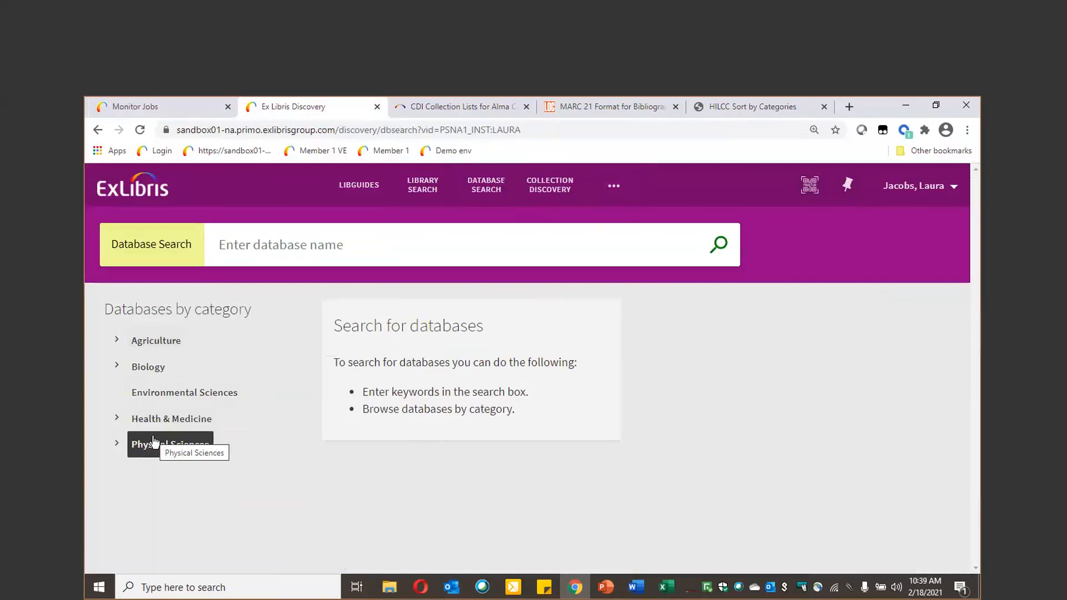
pyautogui.click(118, 446)
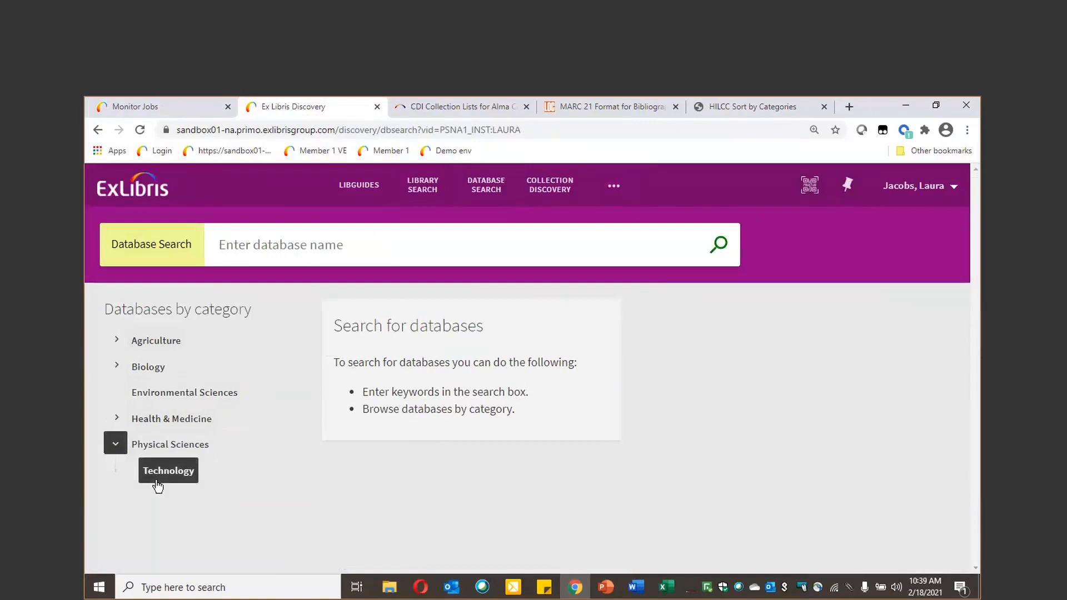
pyautogui.click(116, 418)
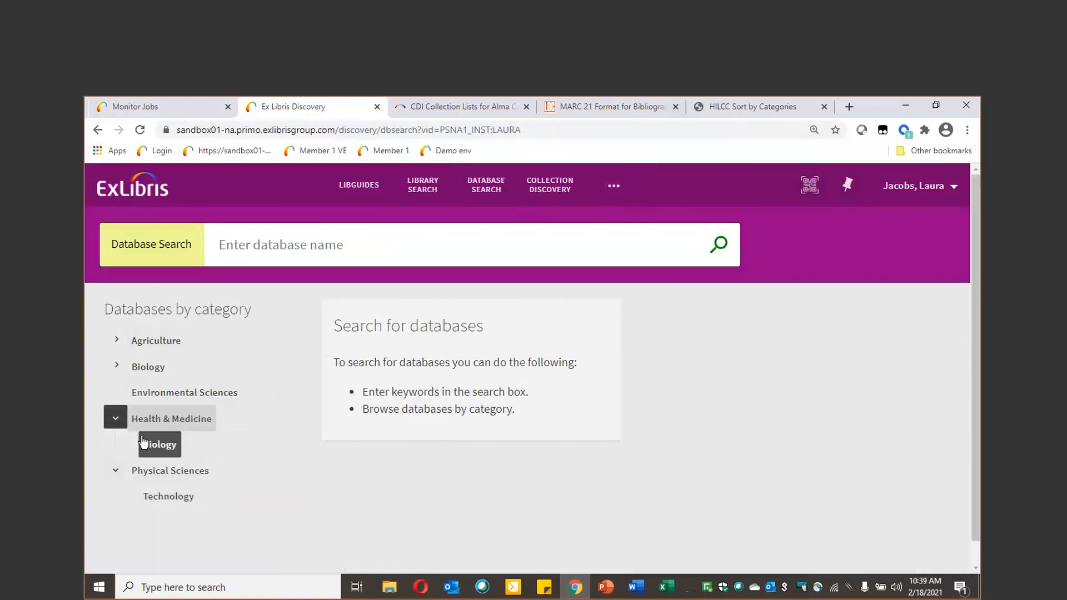
pyautogui.click(166, 446)
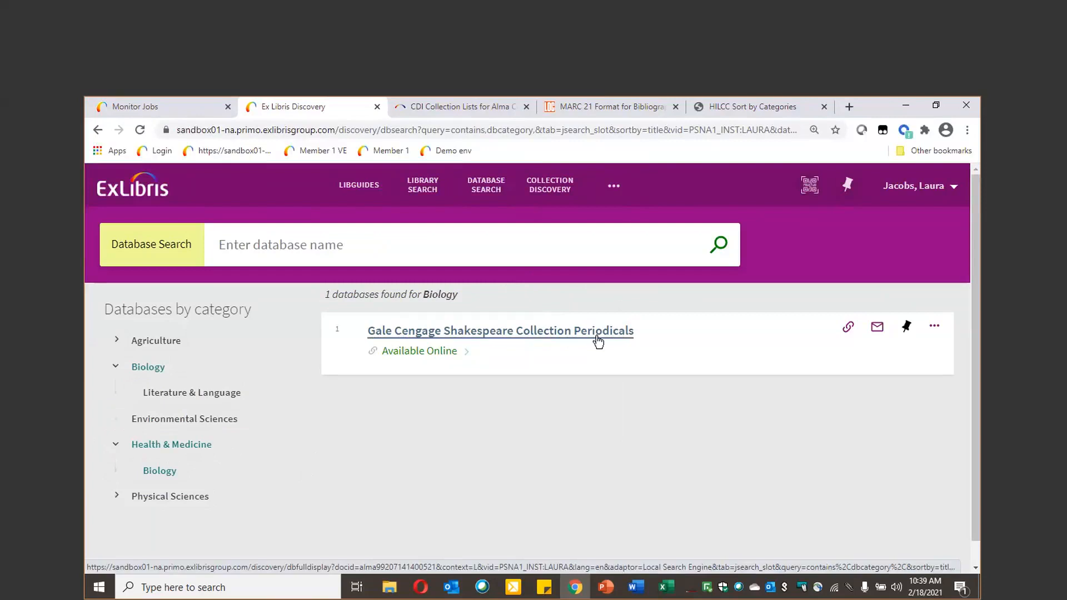
# - Search the databases for "gale" and view the Gale Interactive: Human Anatomy result
pyautogui.click(393, 243)
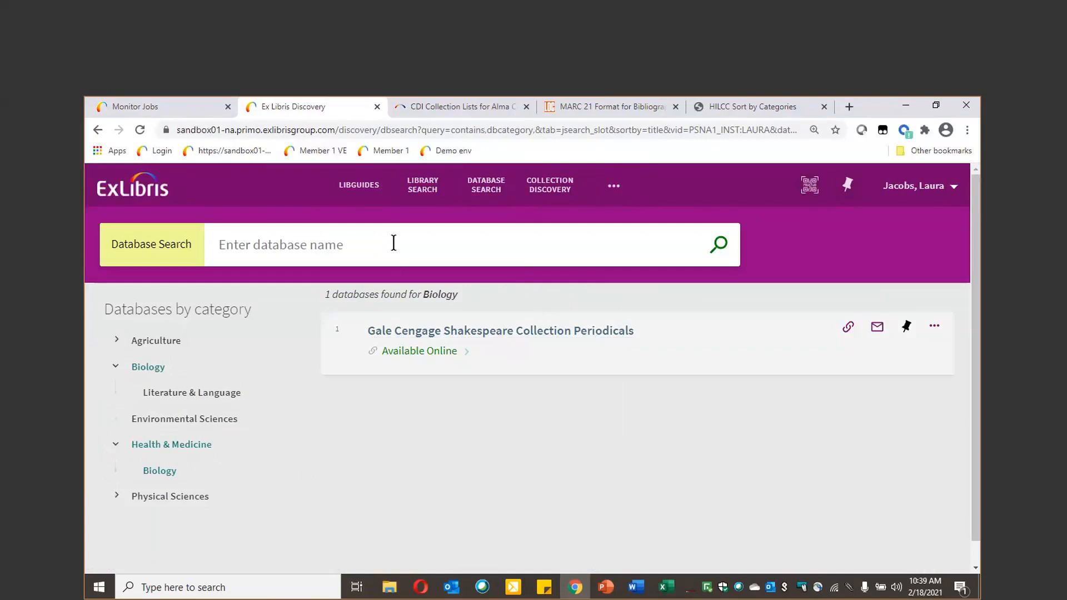
pyautogui.write('pr')
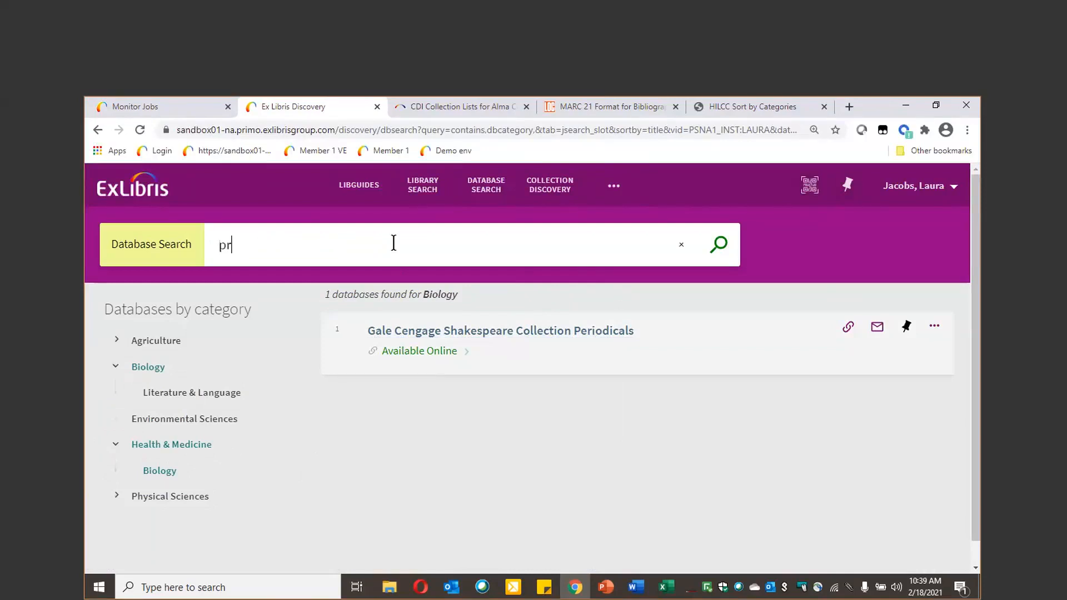
pyautogui.press('BackSpace')
pyautogui.press('BackSpace')
pyautogui.write('gale')
pyautogui.press('Return')
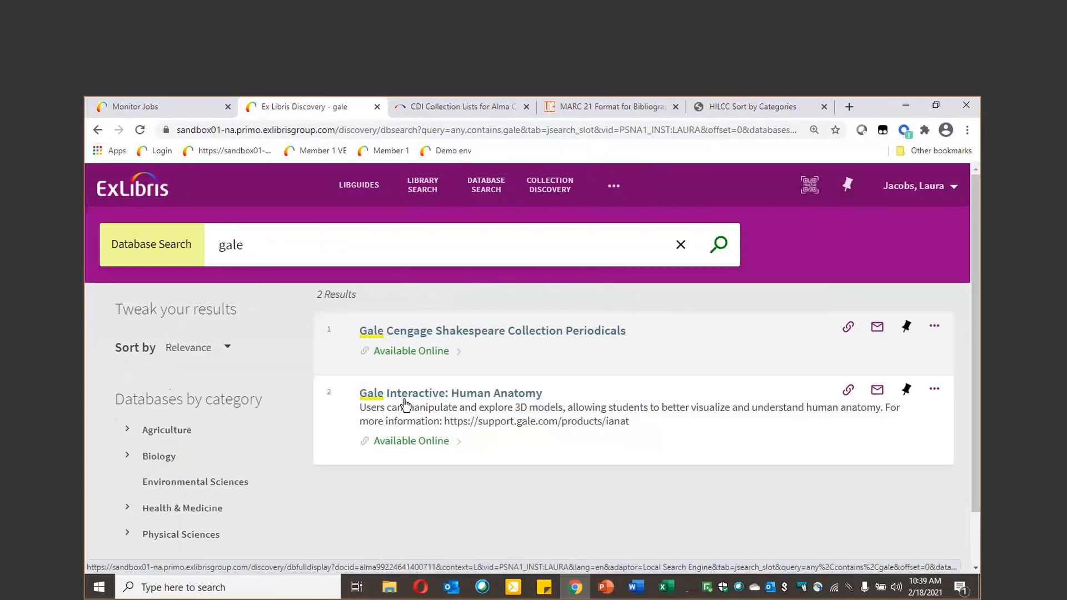
pyautogui.click(441, 394)
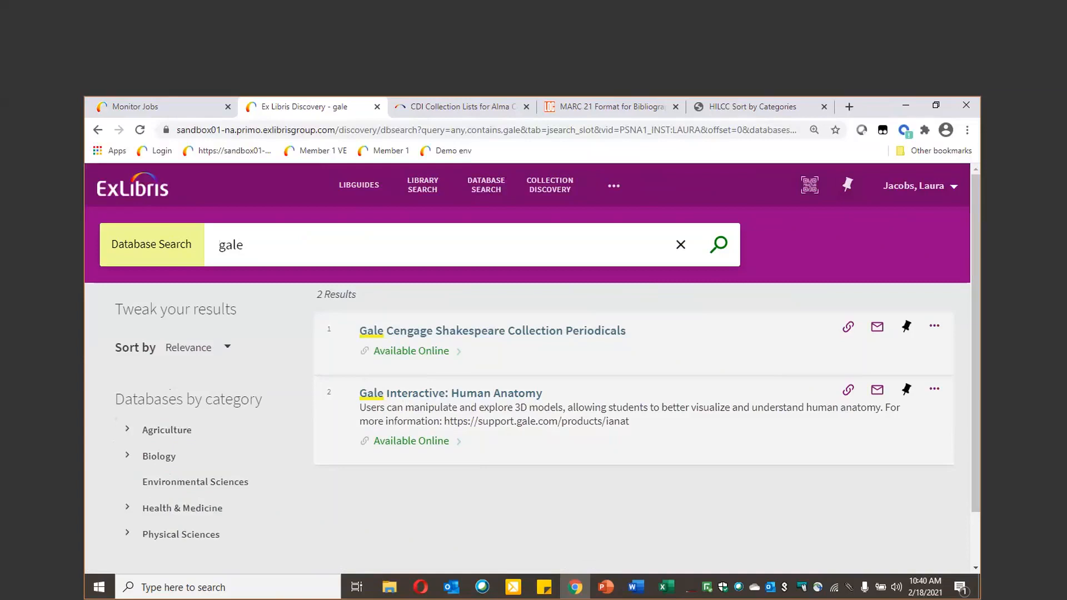
pyautogui.click(606, 587)
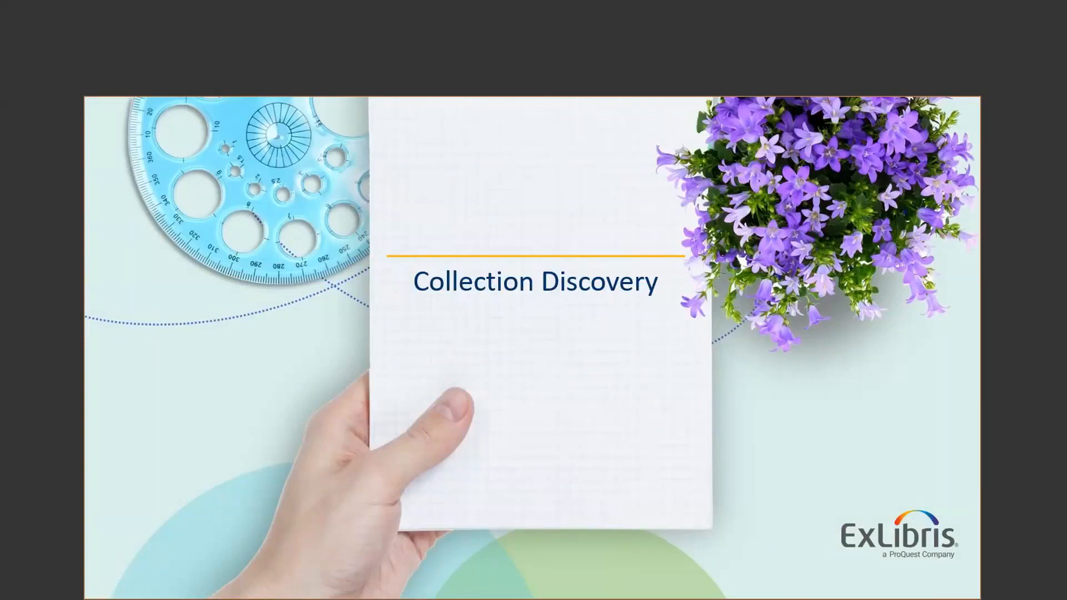
pyautogui.press('Right')
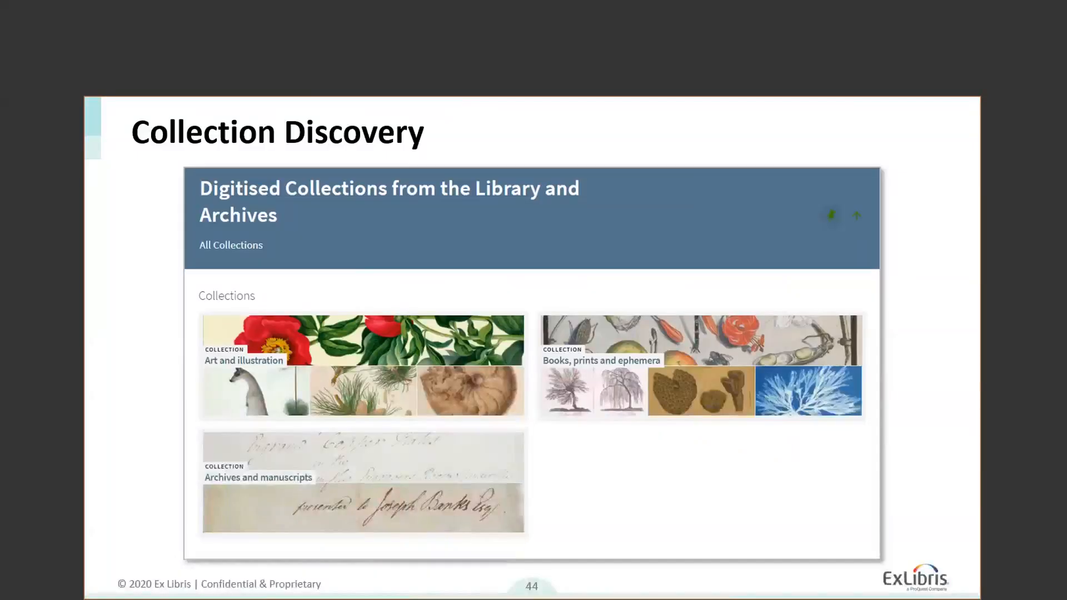
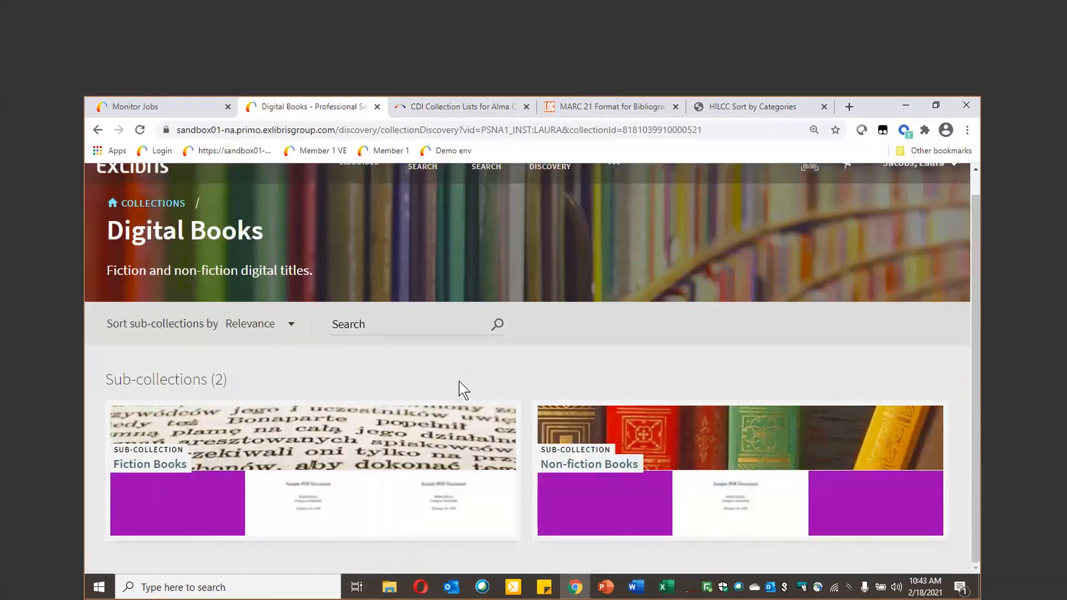
# - Open the Fiction Books sub-collection of the Digital Books collection to view its items
pyautogui.moveTo(389, 453)
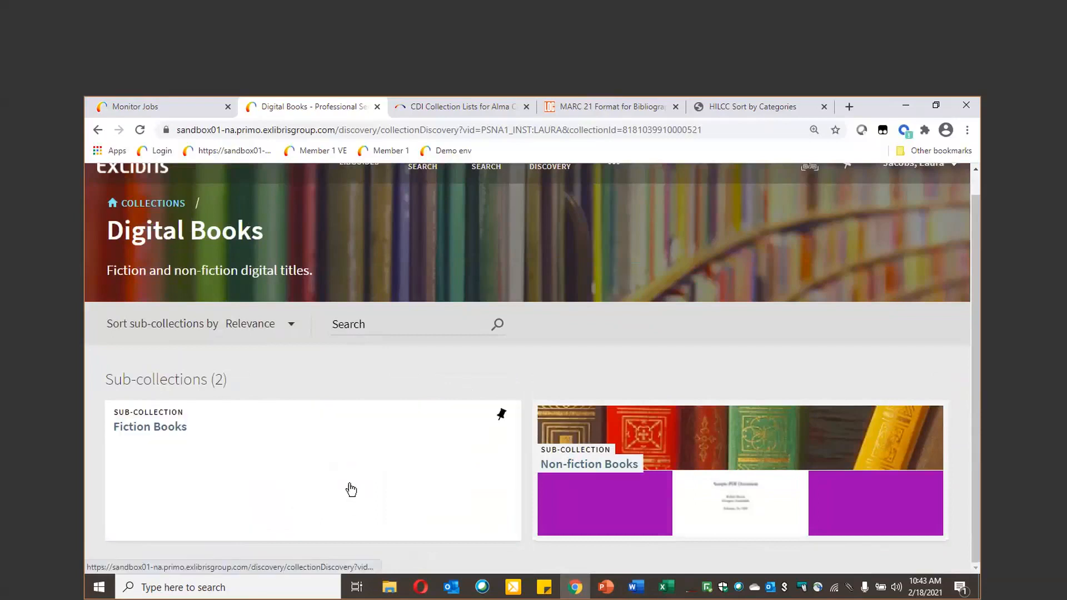
pyautogui.click(351, 489)
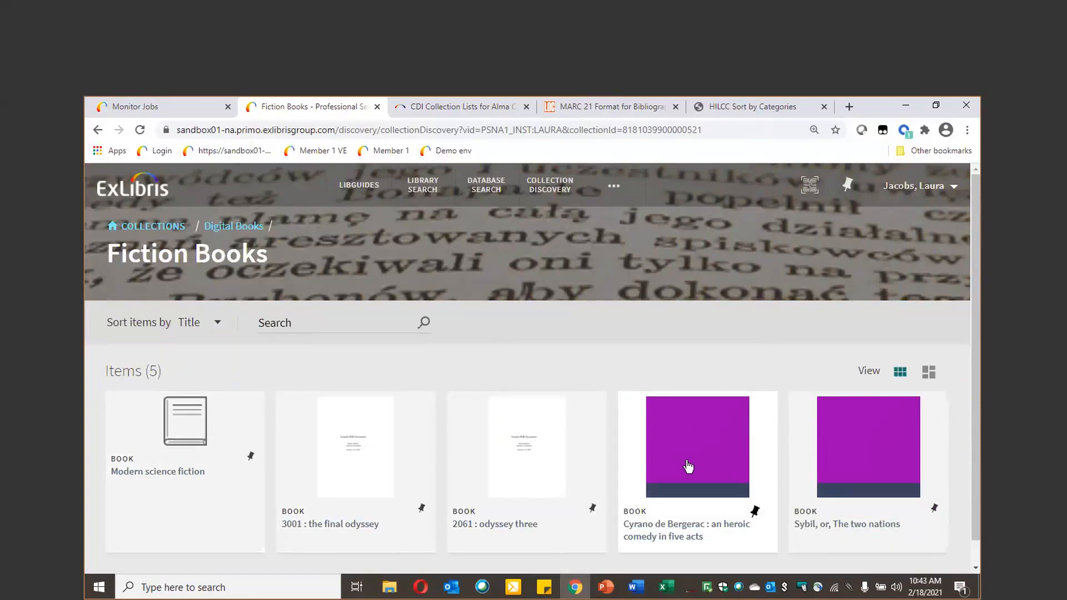
# - Switch to Alma, list the top-level collections and open the Digital Books collection in the Collection Resource Editor
pyautogui.click(169, 107)
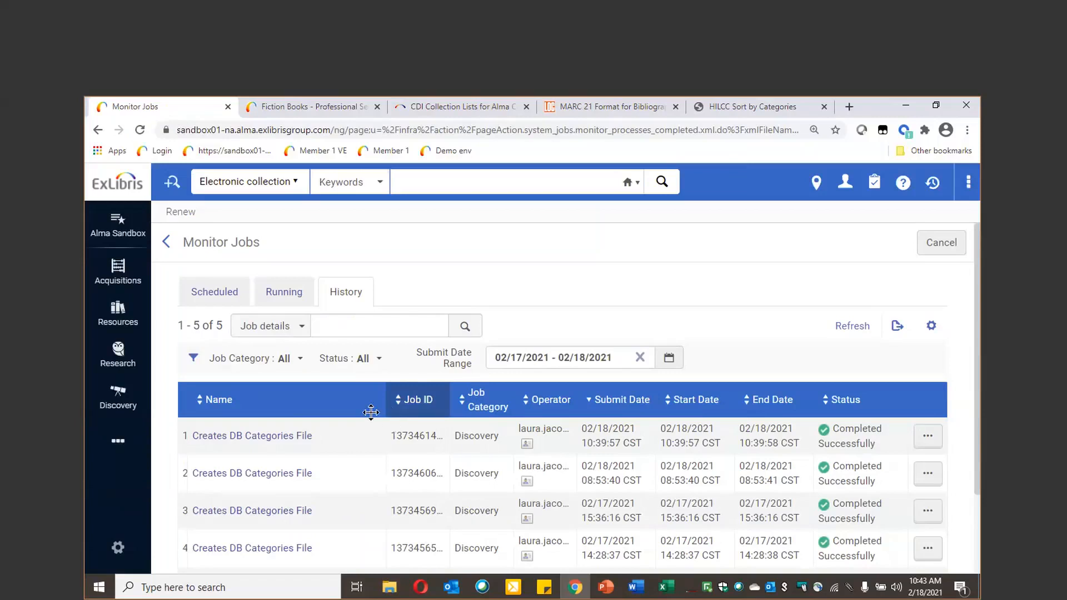
pyautogui.hotkey('alt', 'Tab')
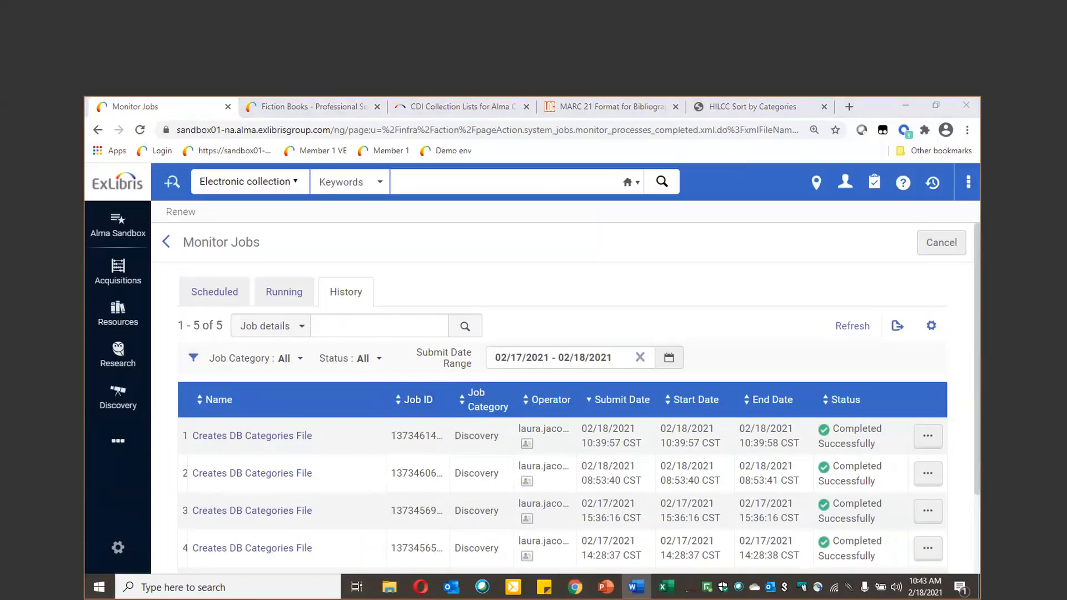
pyautogui.click(122, 318)
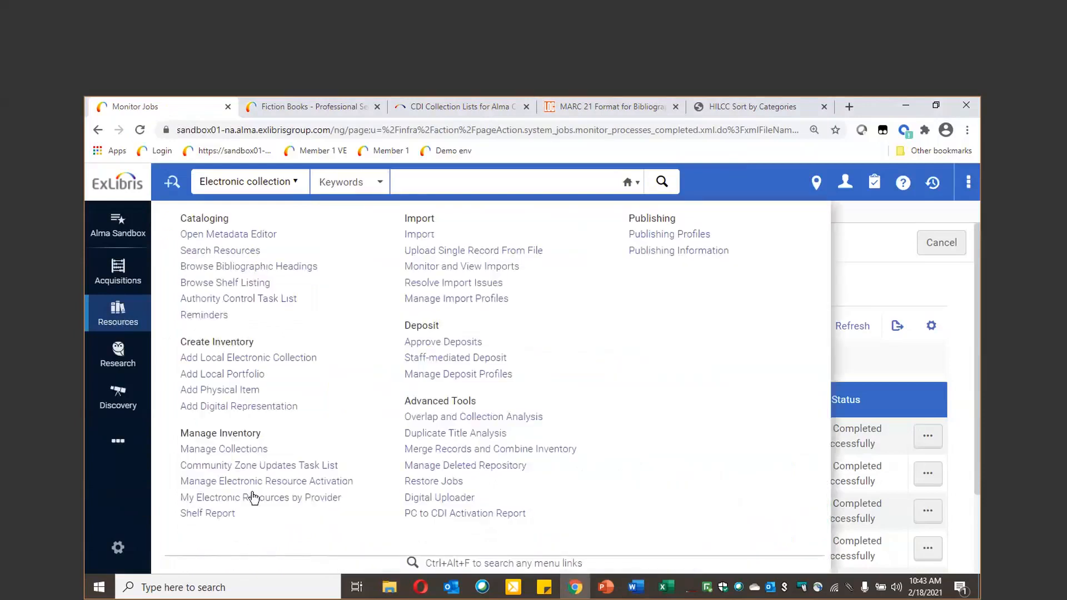
pyautogui.click(235, 455)
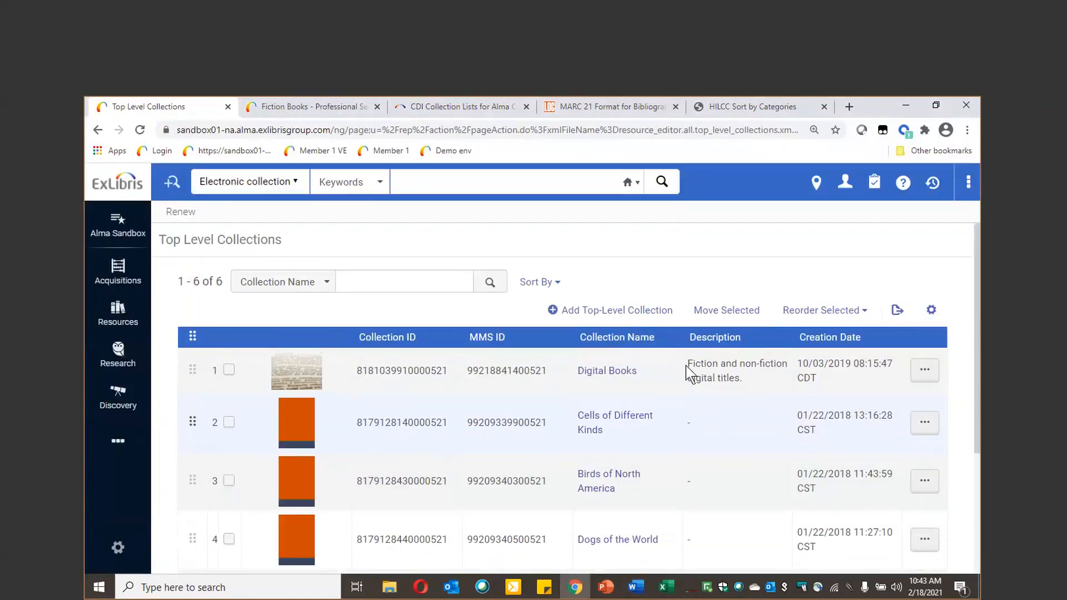
pyautogui.click(925, 373)
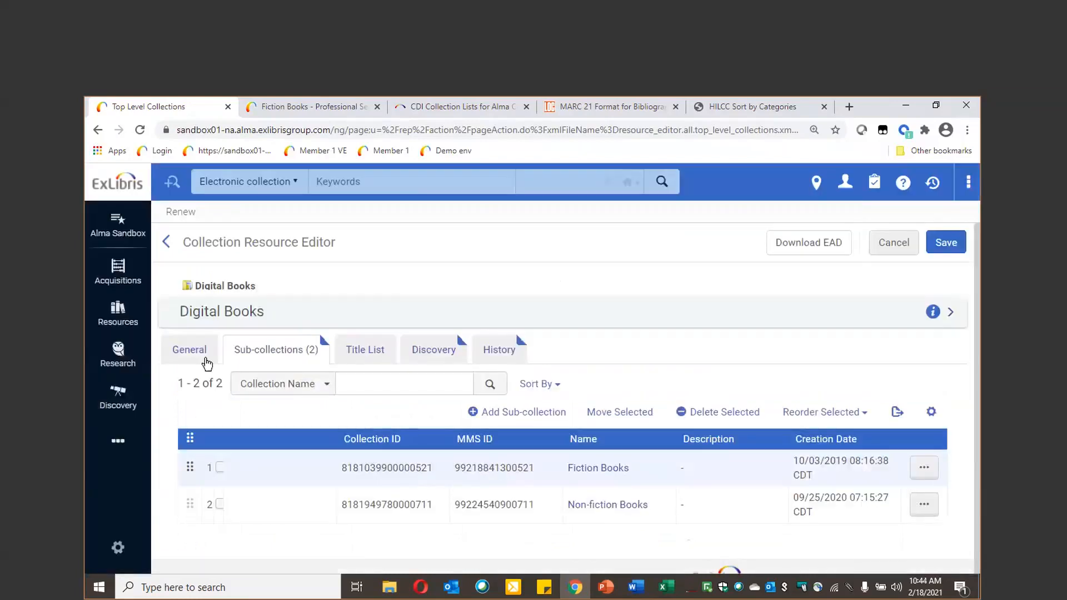
# - Examine the general properties of the Digital Books collection, including its name, description, library, thumbnail and forms settings
pyautogui.click(201, 352)
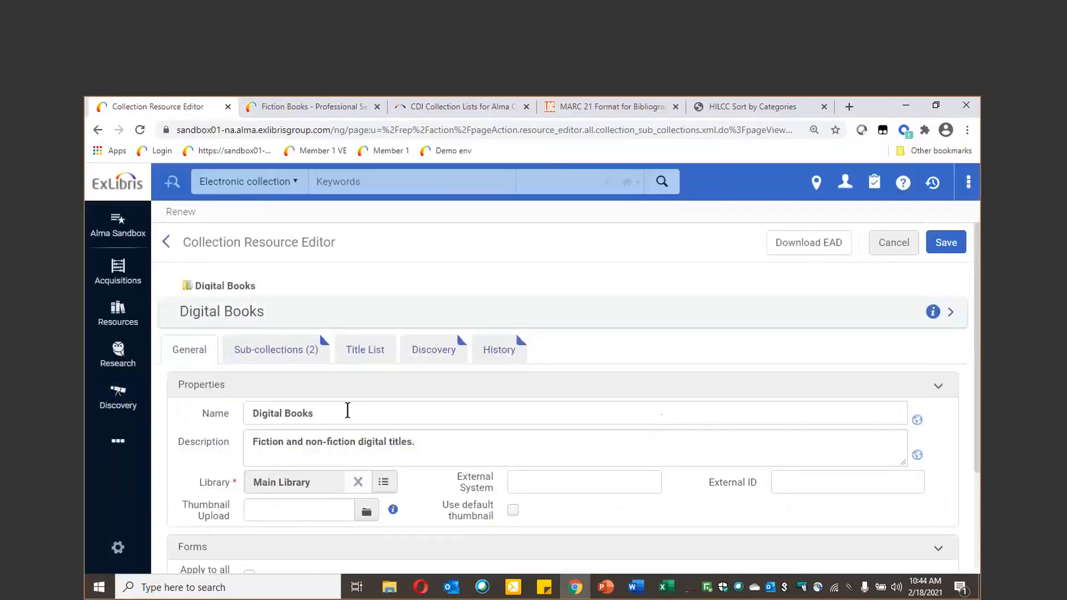
pyautogui.click(458, 448)
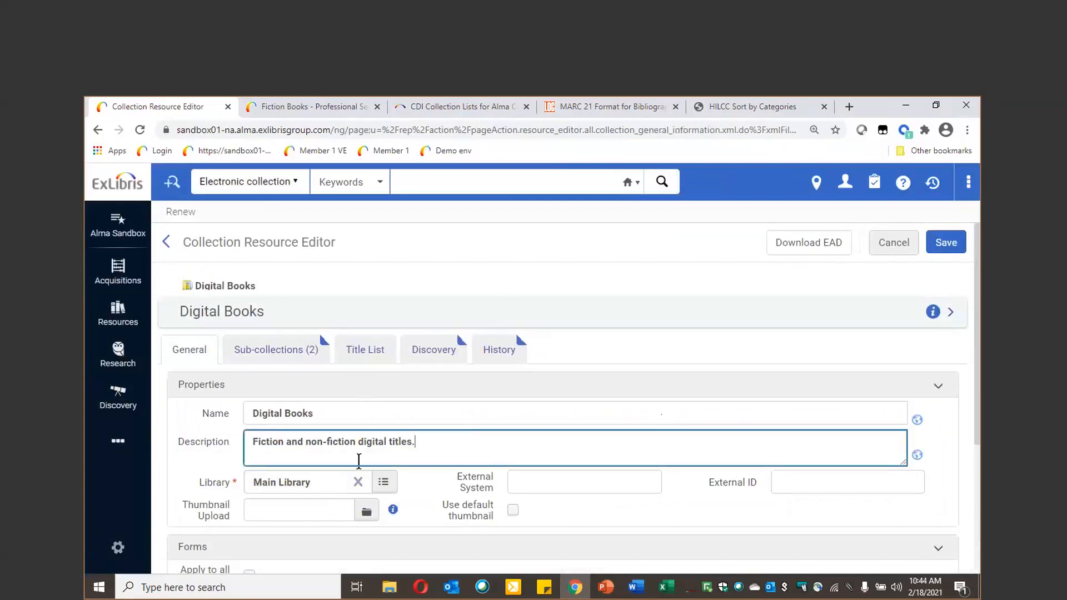
pyautogui.scroll(-1, 369, 485)
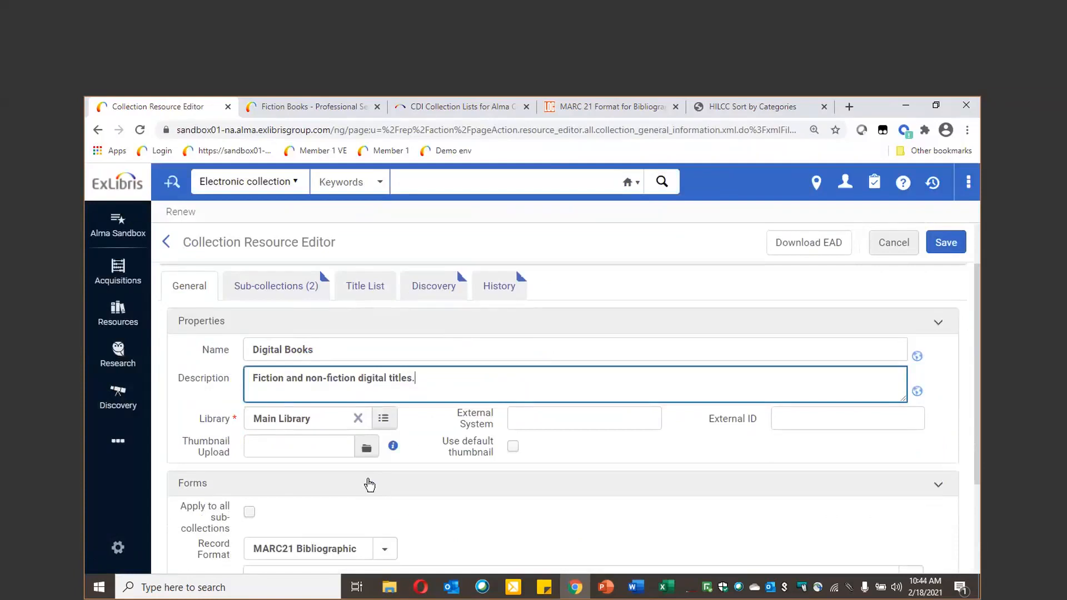
pyautogui.scroll(-1, 370, 485)
pyautogui.scroll(2, 289, 316)
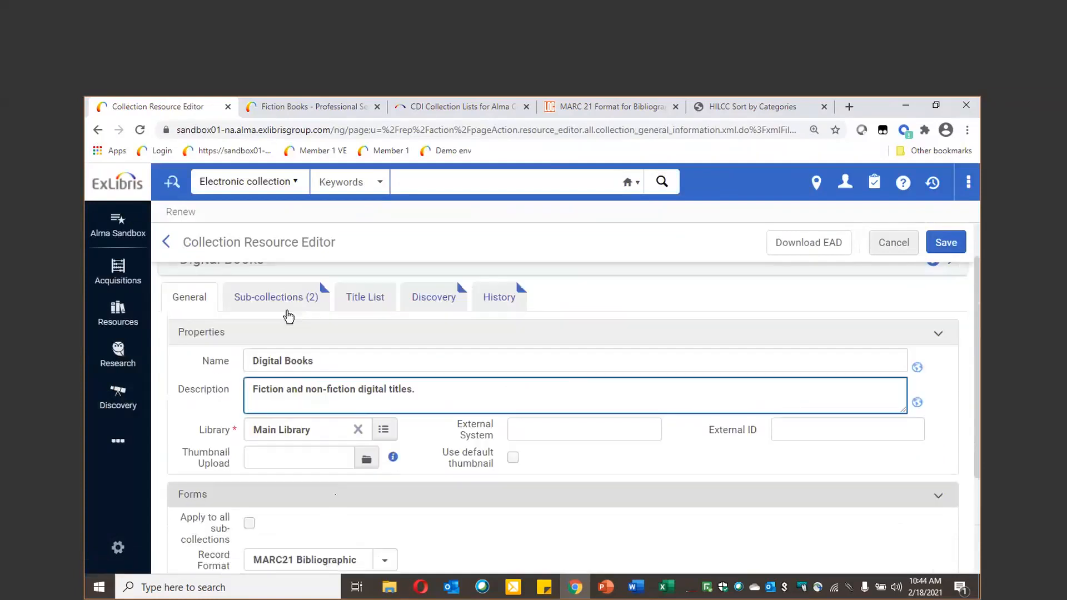
pyautogui.scroll(1, 289, 314)
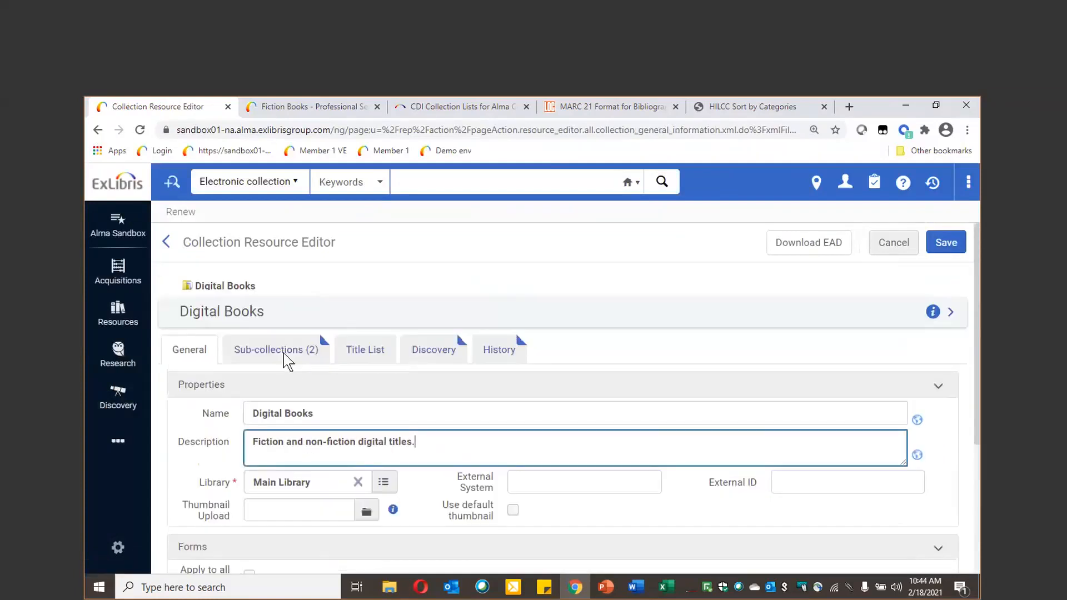
# - Open the Fiction Books sub-collection from the Digital Books sub-collections and review its title list and discovery settings
pyautogui.click(284, 356)
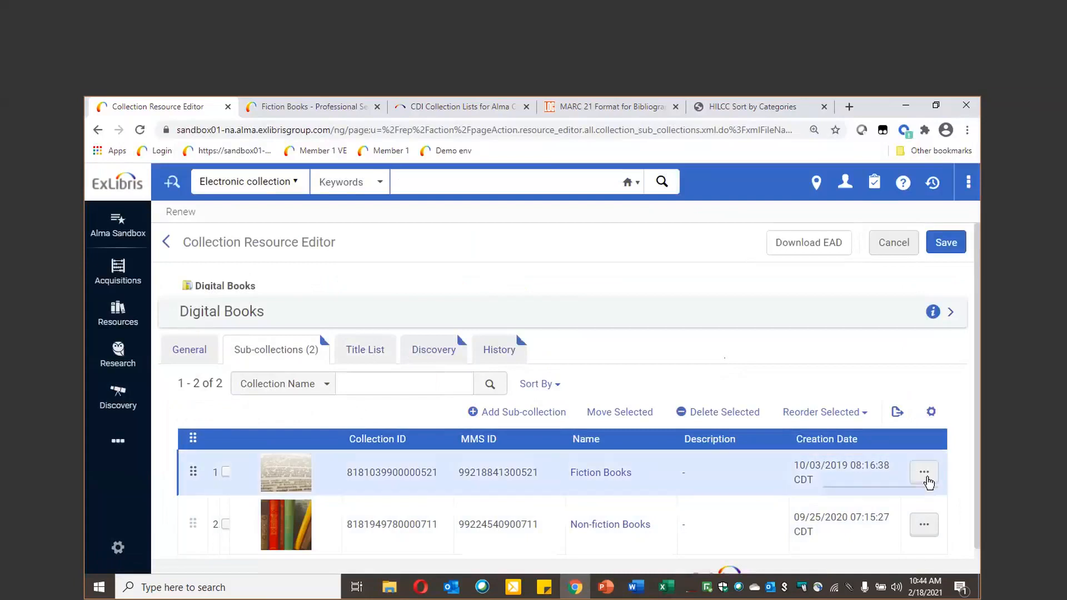
pyautogui.click(925, 474)
pyautogui.click(869, 528)
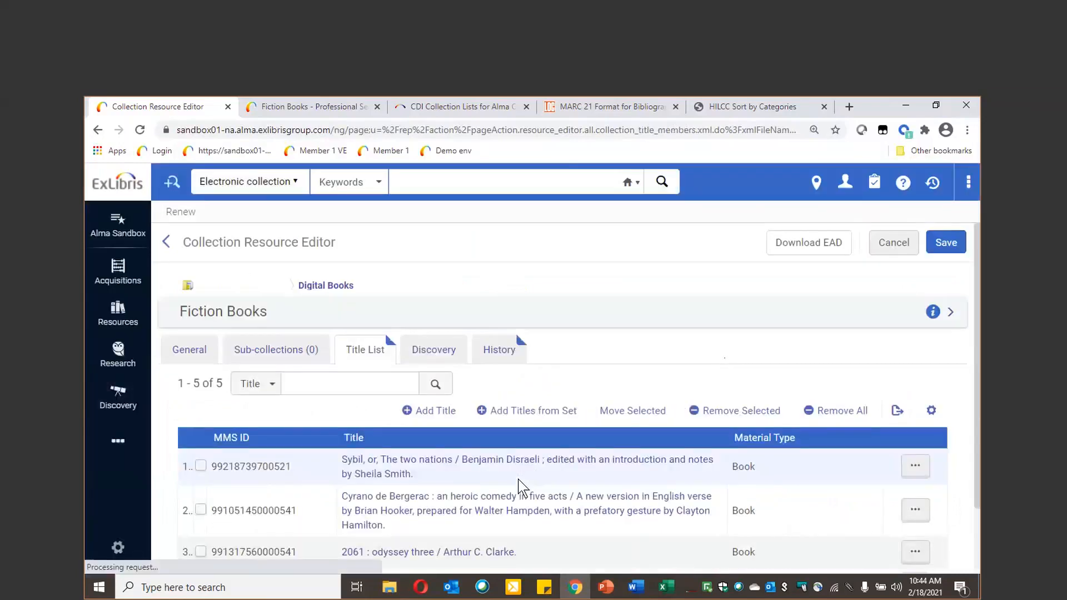
pyautogui.scroll(-2, 522, 488)
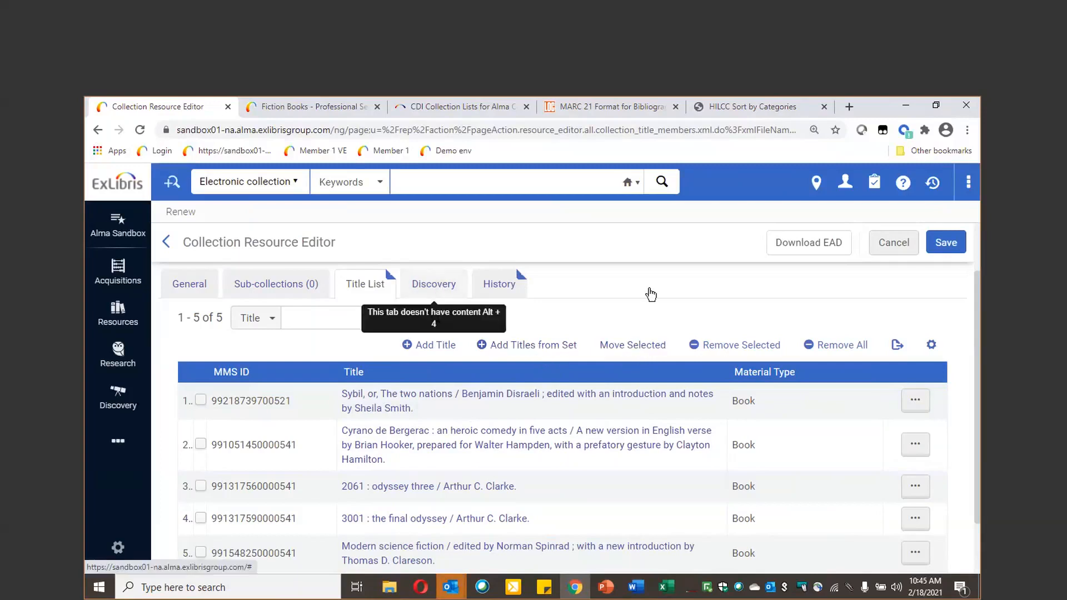
pyautogui.click(654, 296)
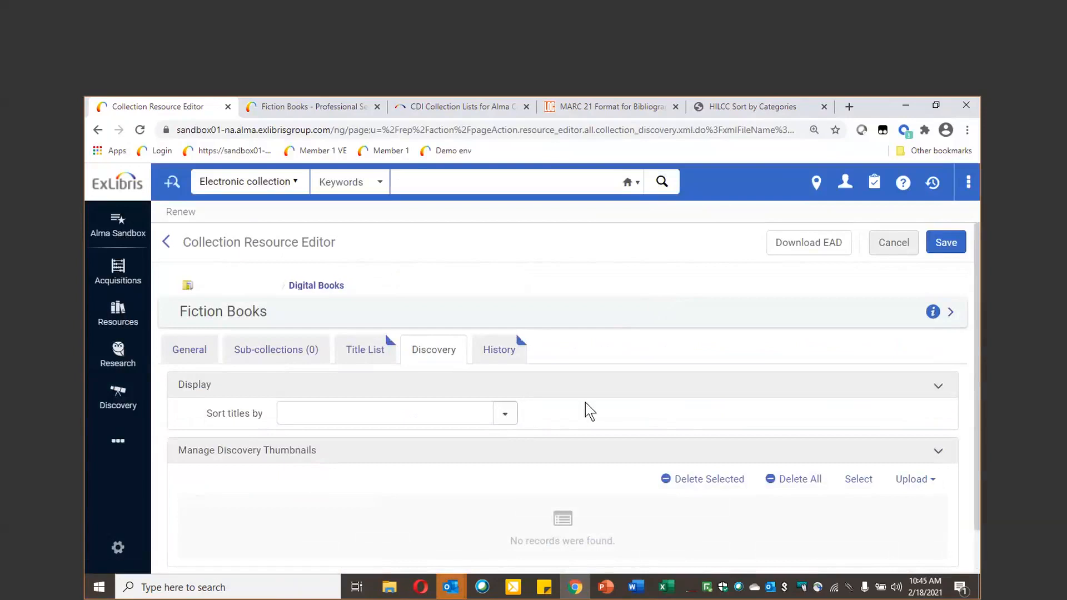
pyautogui.scroll(-1, 853, 489)
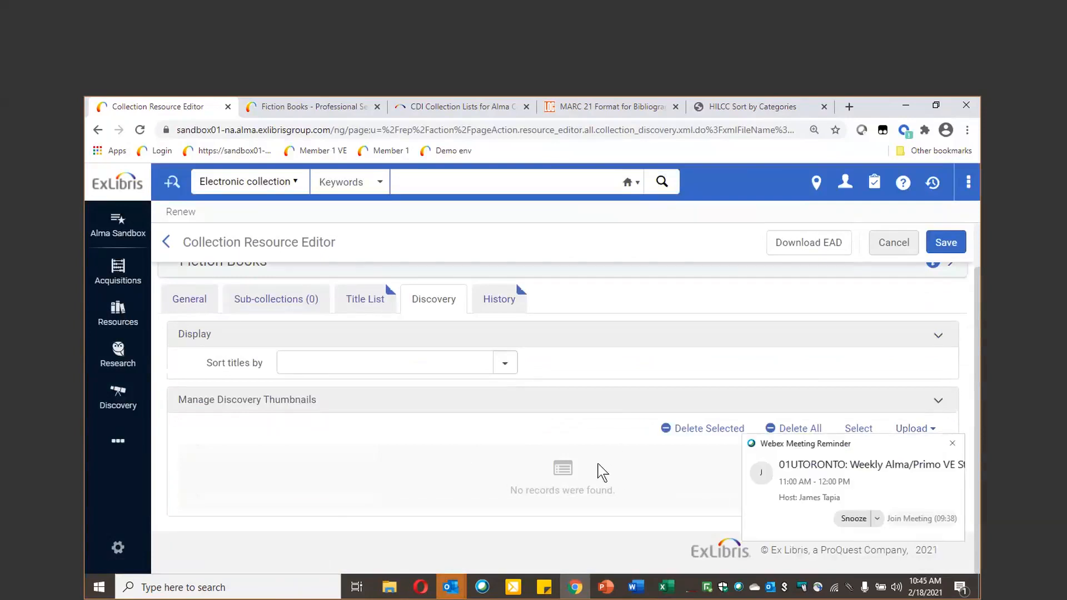
# - Dismiss the meeting reminder and compare the Fiction Books general properties with the Digital Books collection page in discovery
pyautogui.click(953, 444)
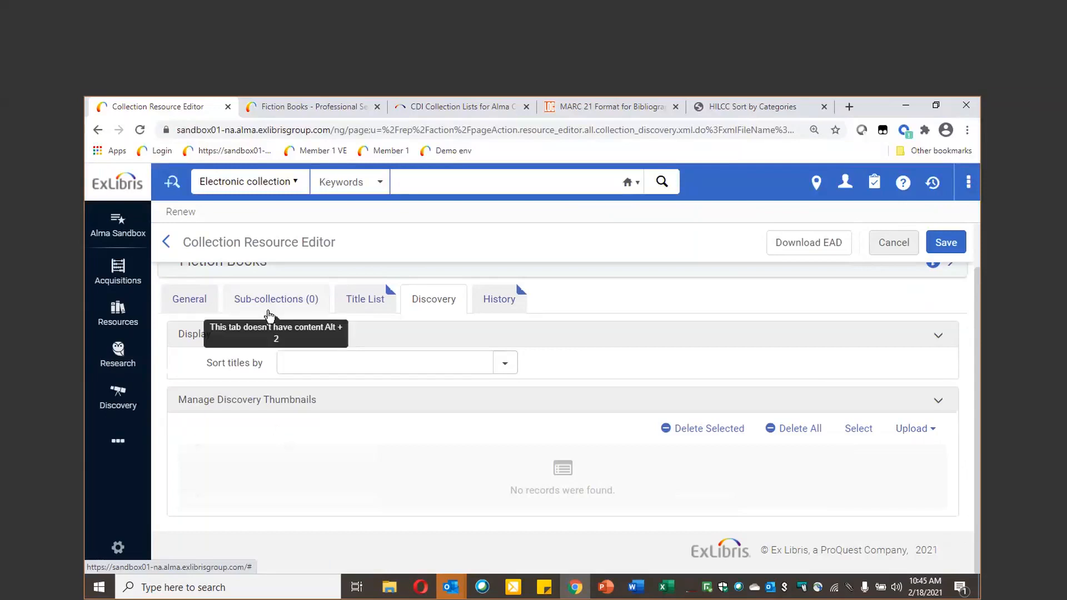
pyautogui.click(358, 303)
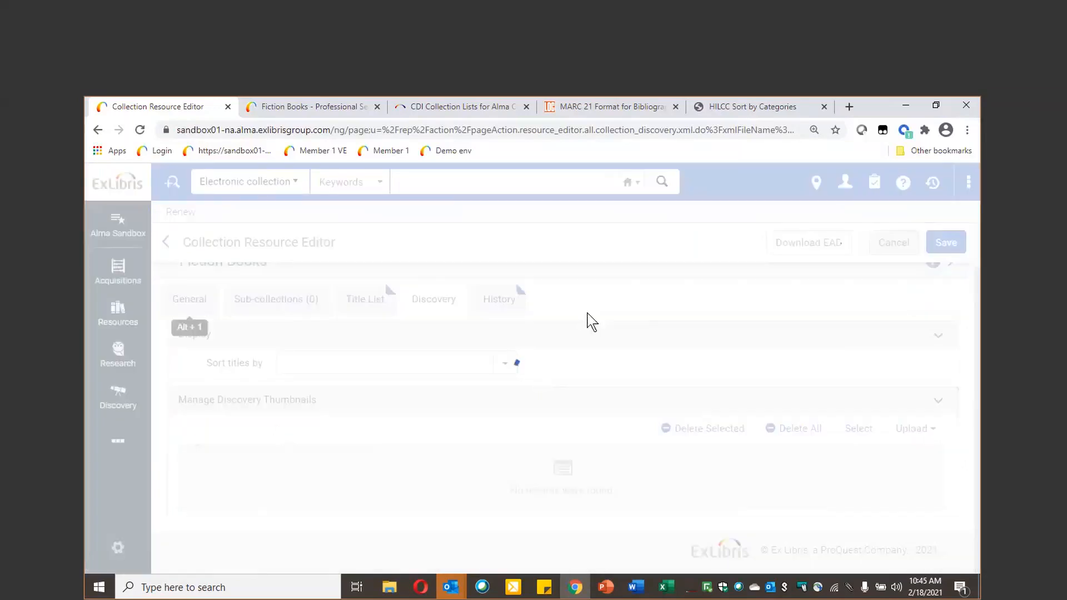
pyautogui.click(321, 107)
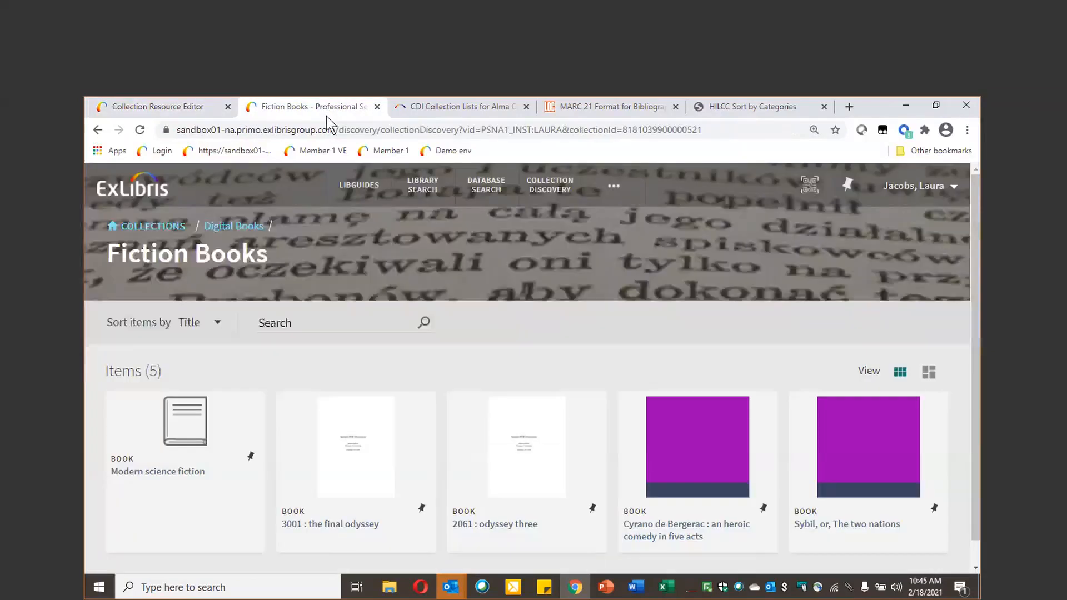
pyautogui.click(225, 226)
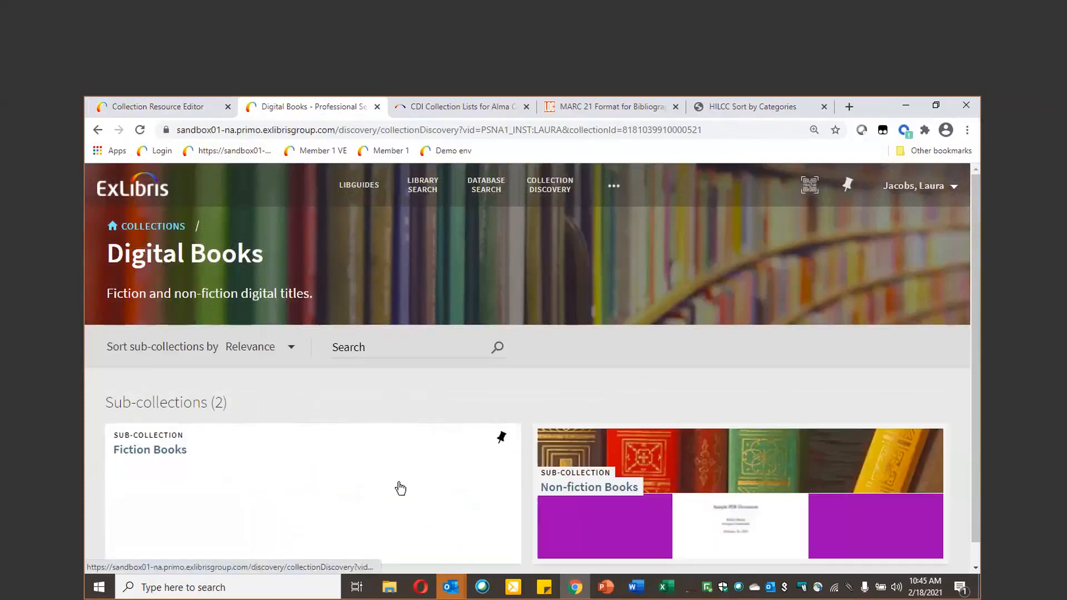
pyautogui.click(187, 110)
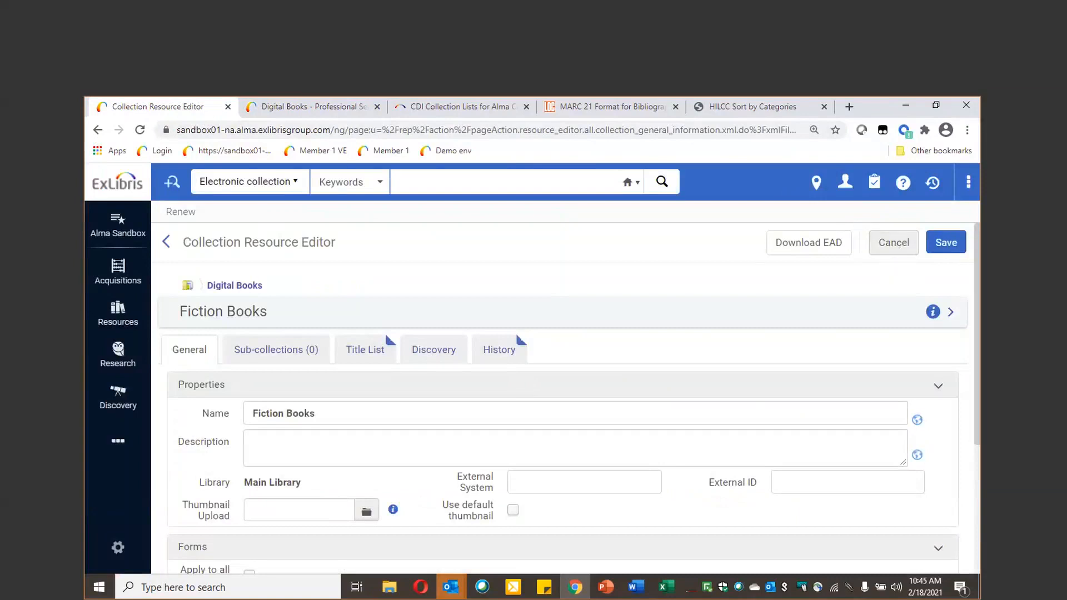
# - In discovery, open the Modern science fiction record from Fiction Books and follow its collection path back to that sub-collection
pyautogui.click(349, 112)
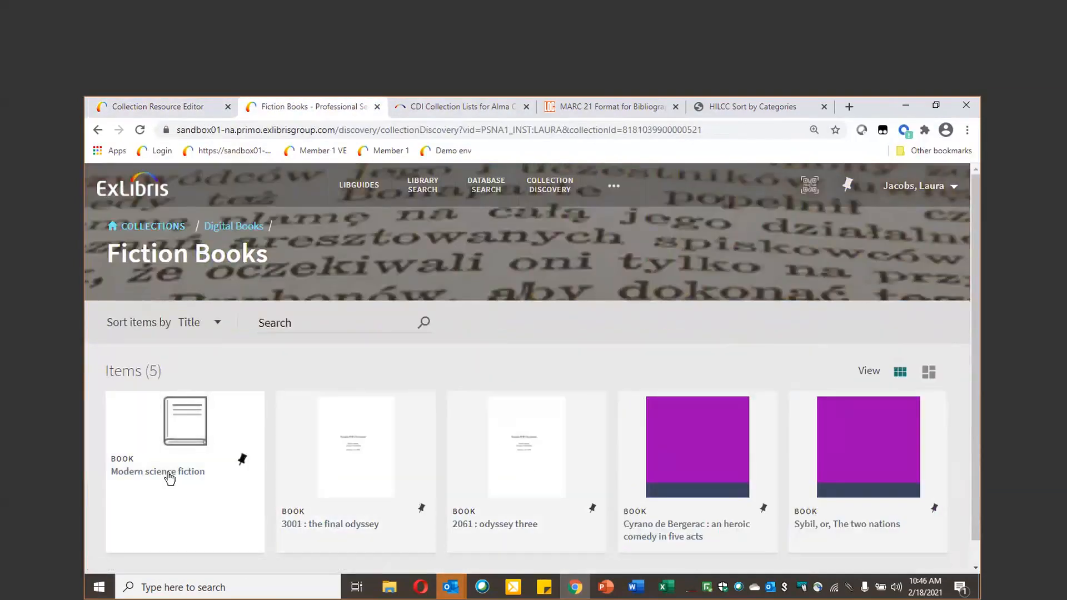
pyautogui.click(168, 475)
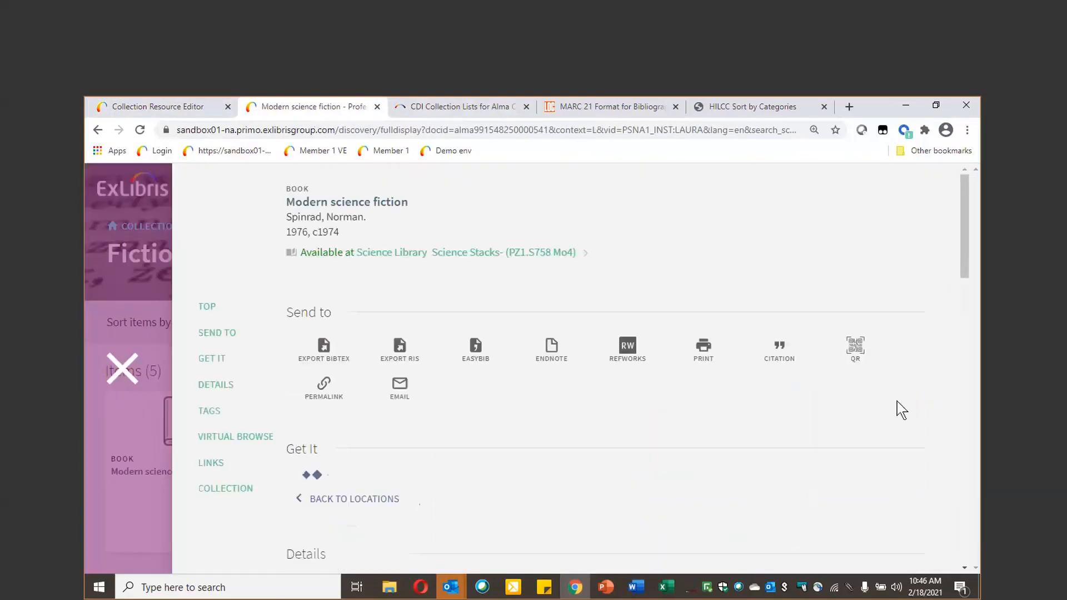
pyautogui.scroll(-5, 901, 410)
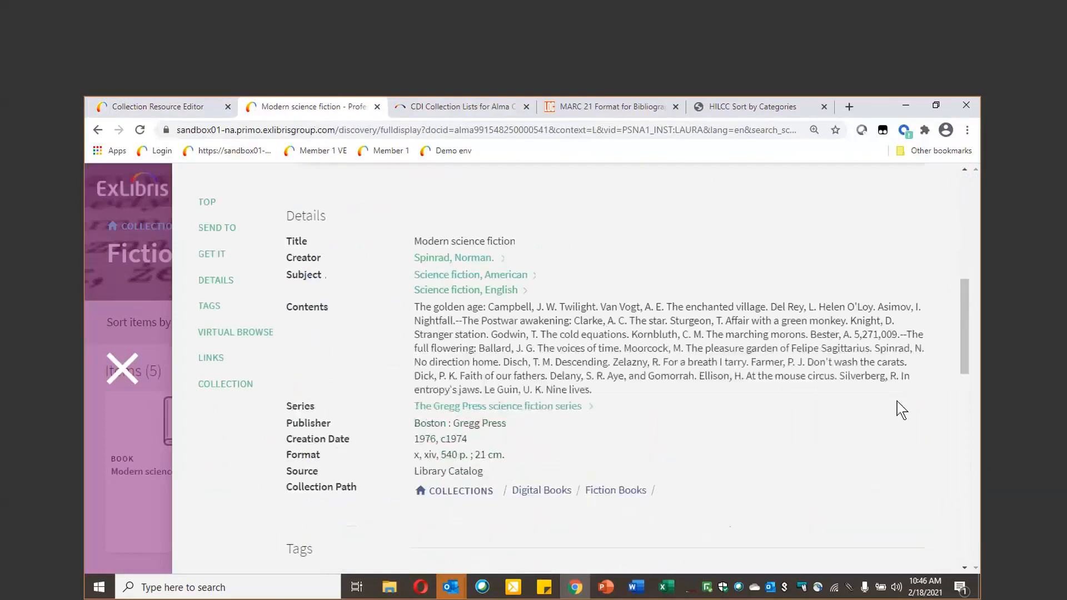
pyautogui.scroll(-2, 901, 410)
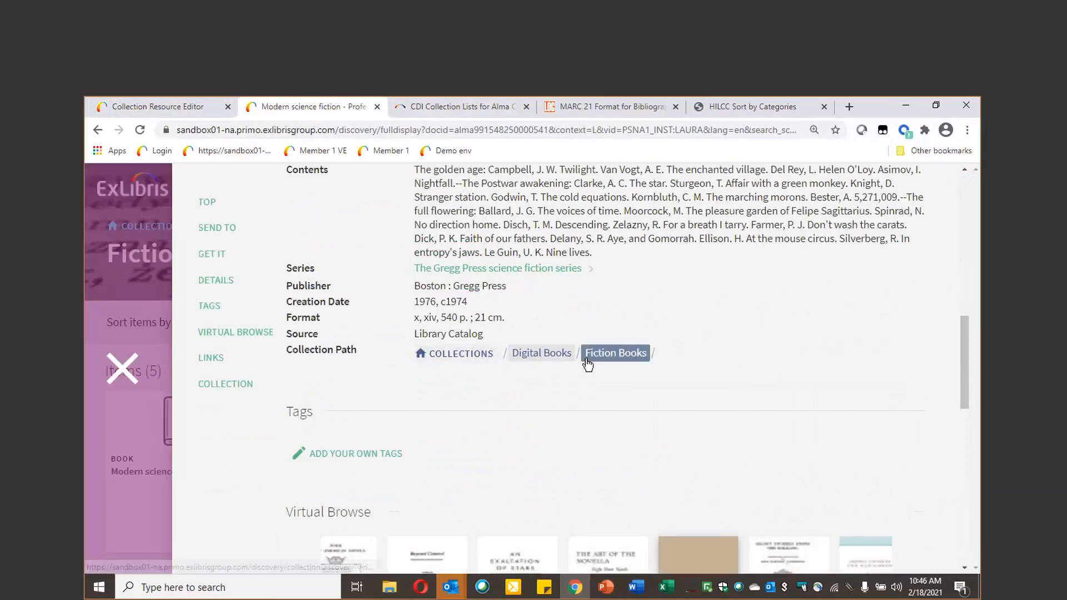
pyautogui.click(623, 359)
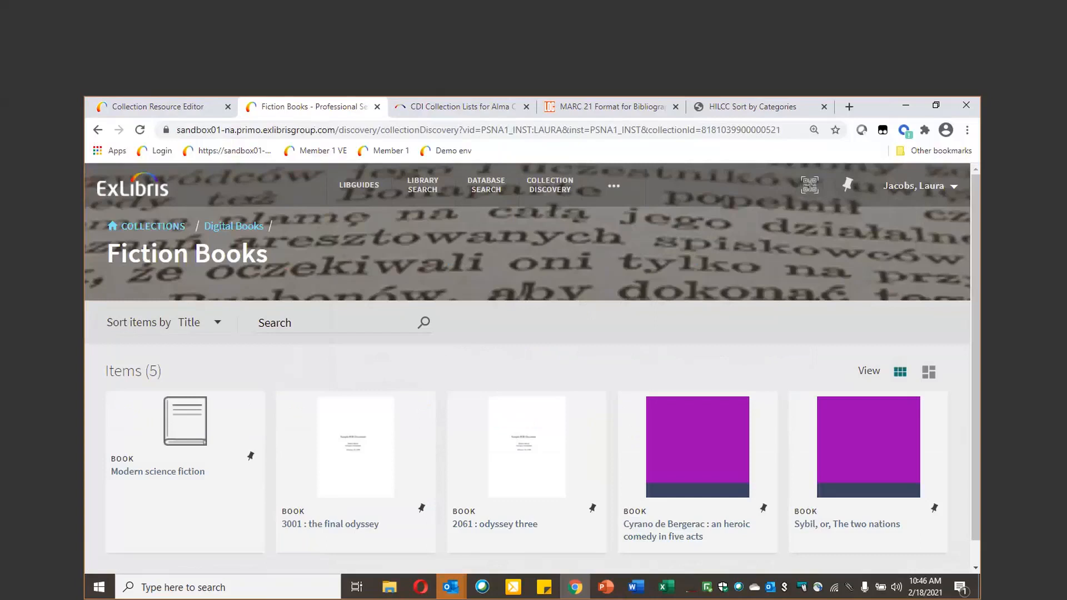
pyautogui.click(606, 586)
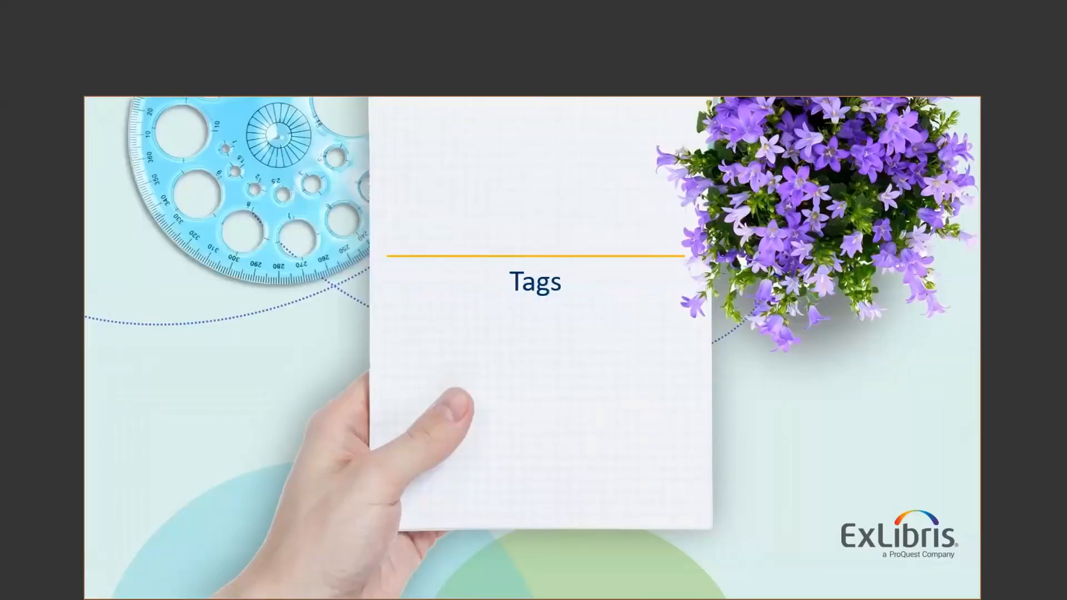
pyautogui.press('Right')
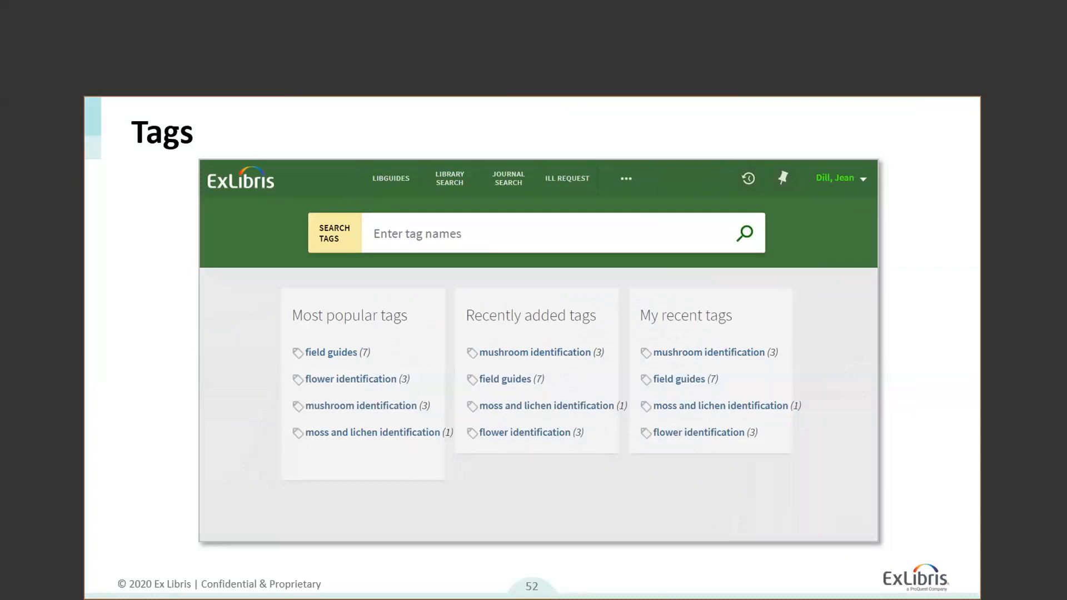
pyautogui.press('Right')
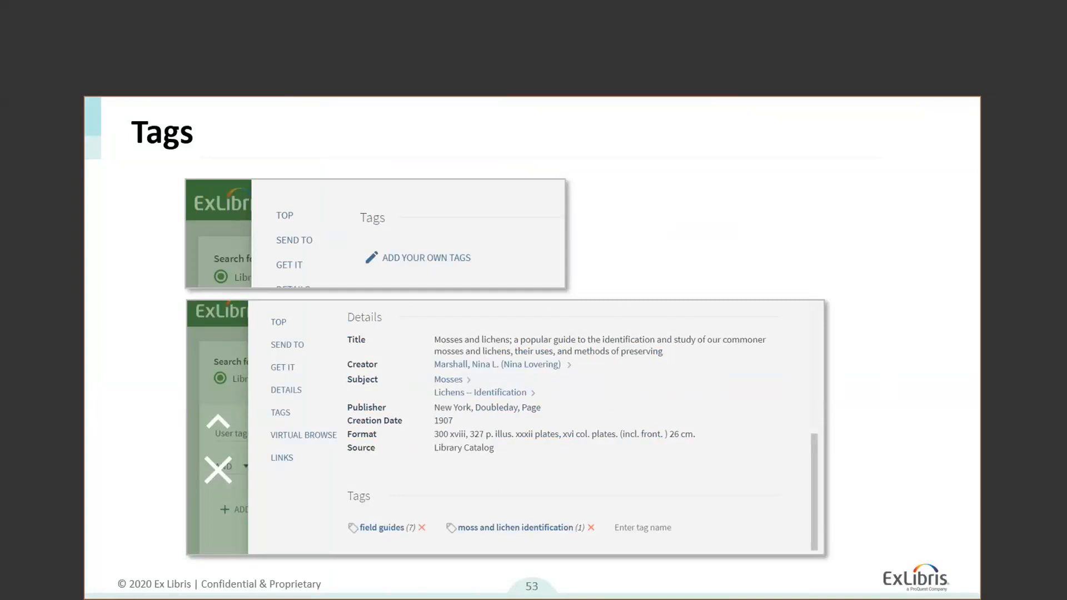
pyautogui.press('Right')
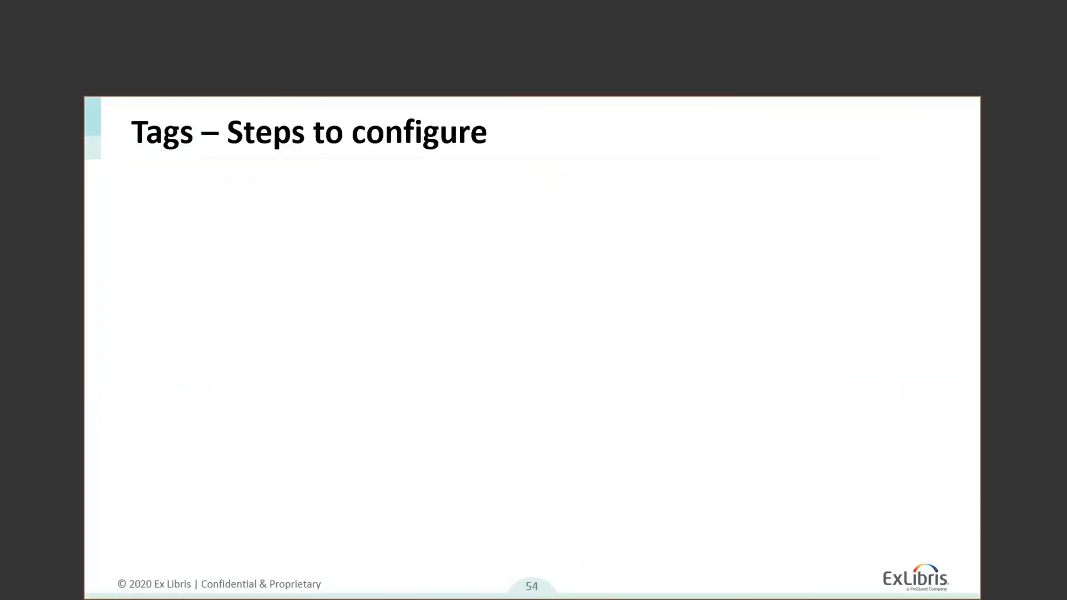
pyautogui.press('Right')
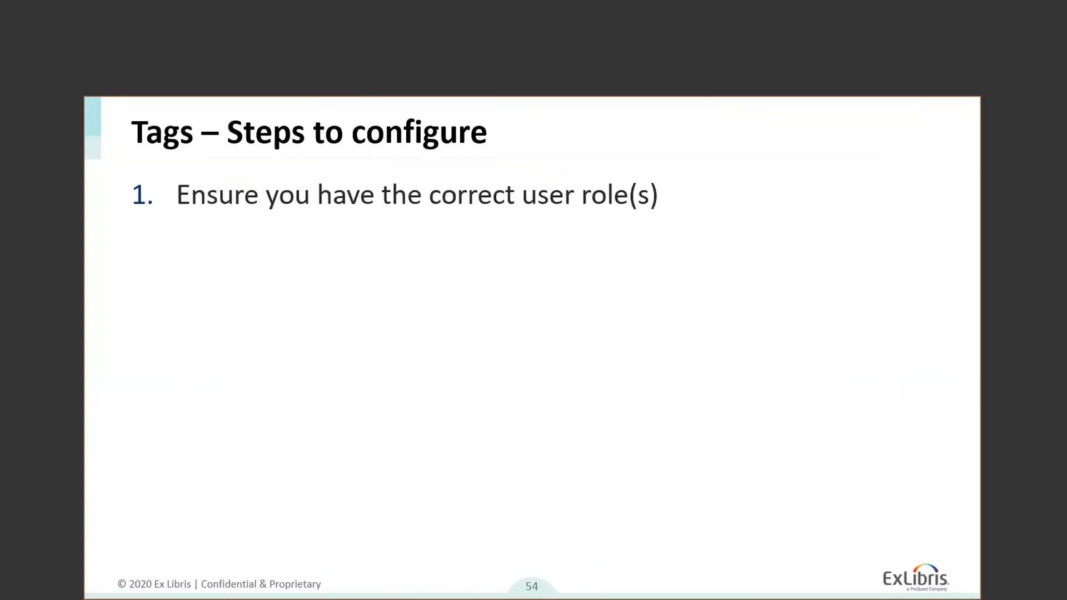
pyautogui.press('Right')
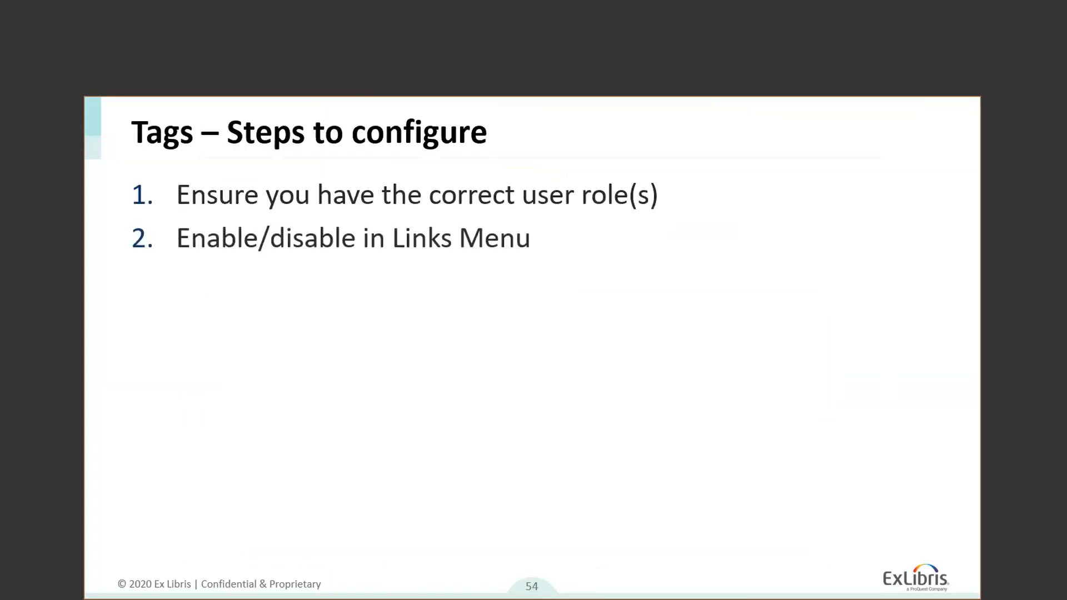
pyautogui.press('Right')
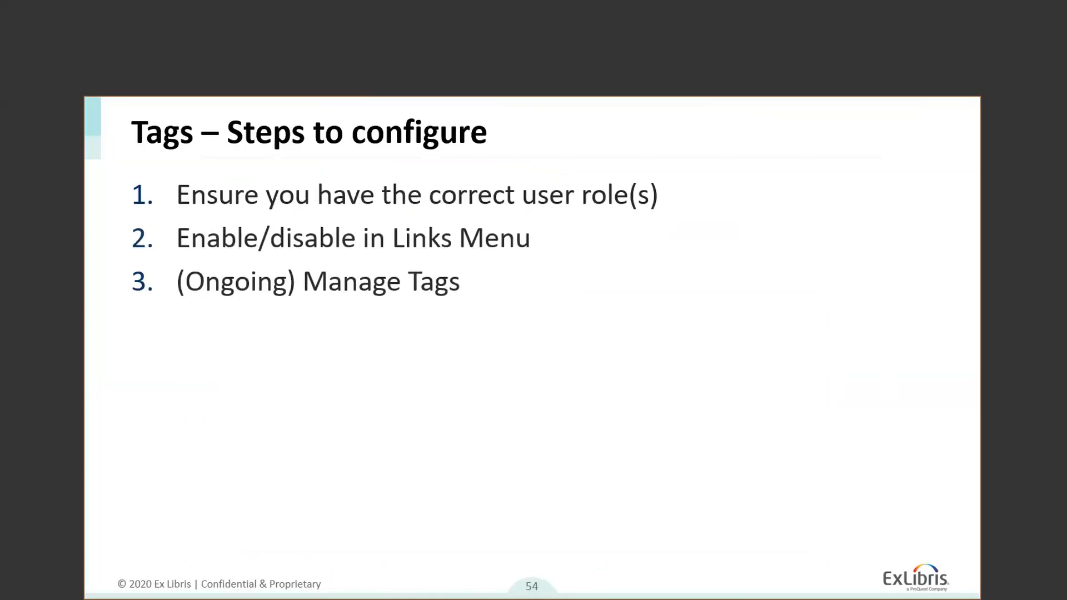
pyautogui.press('Right')
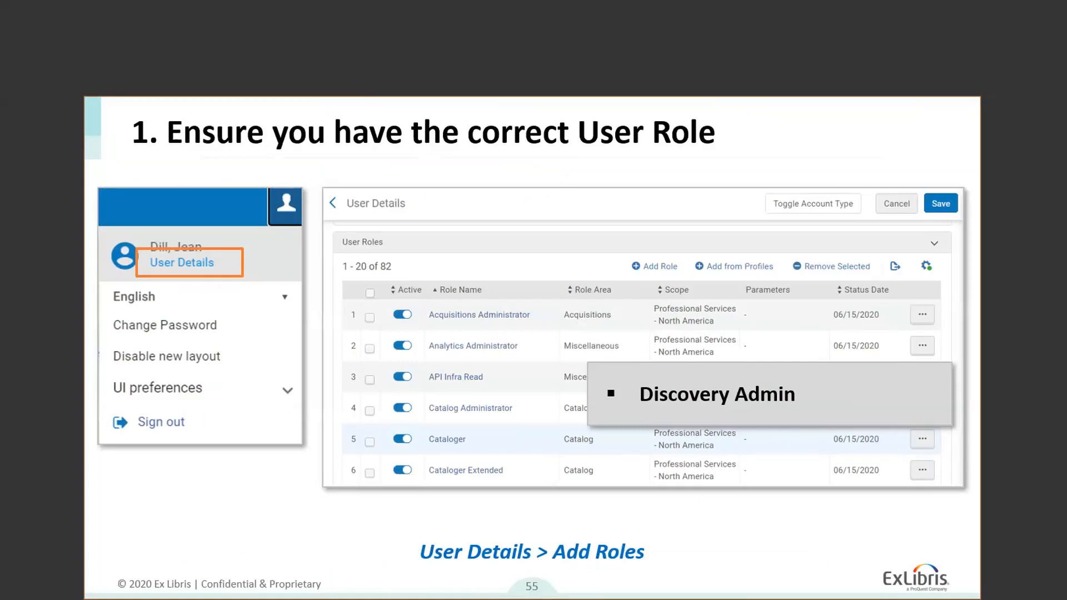
# - Return to the discovery site, open the Tags page and list the records tagged "field guides"
pyautogui.hotkey('alt', 'Tab')
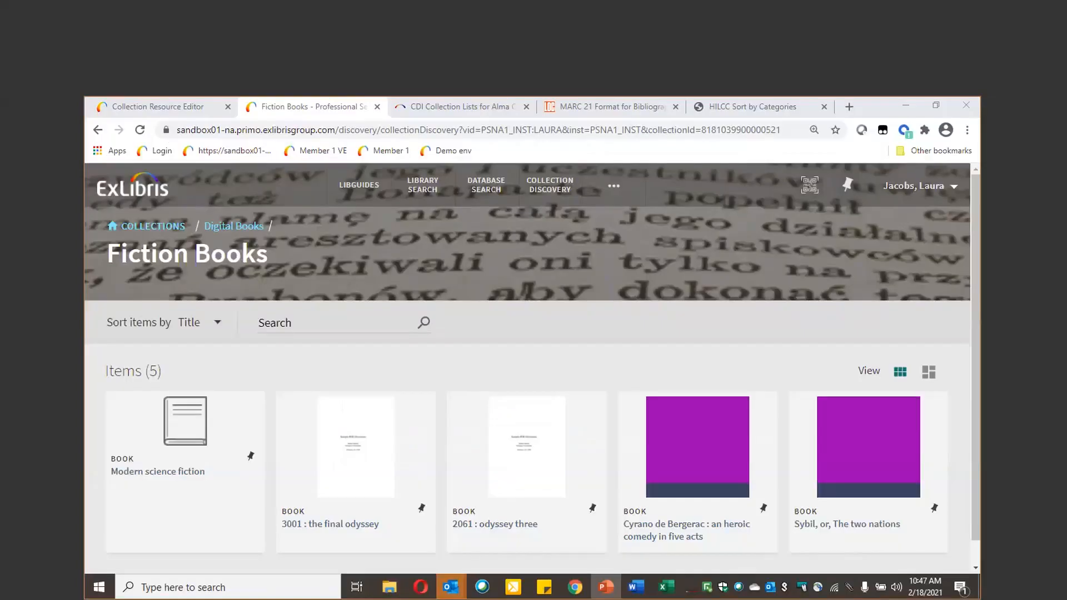
pyautogui.click(631, 188)
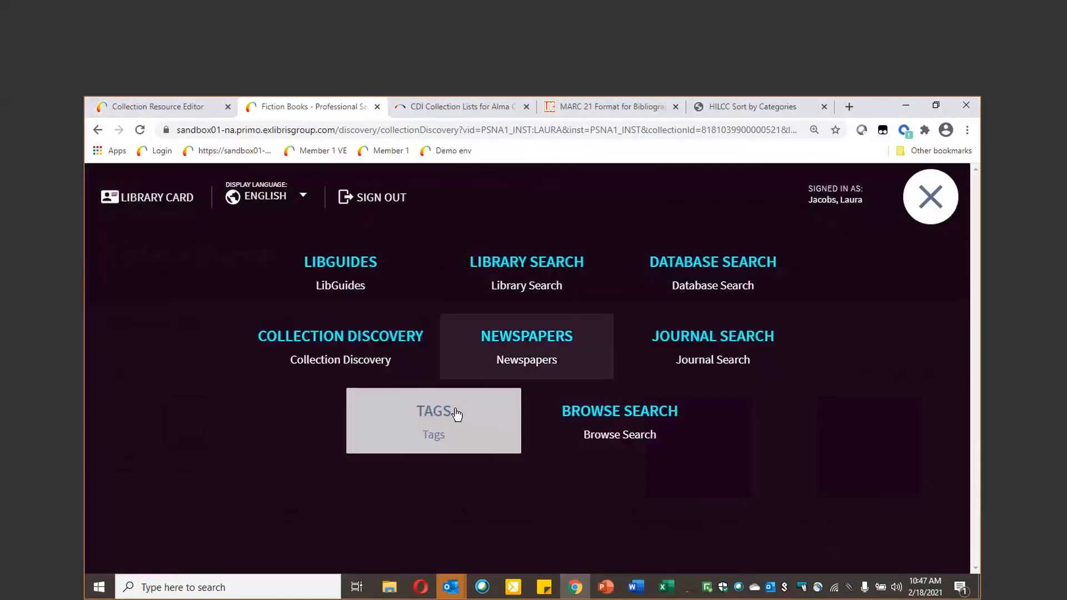
pyautogui.click(456, 414)
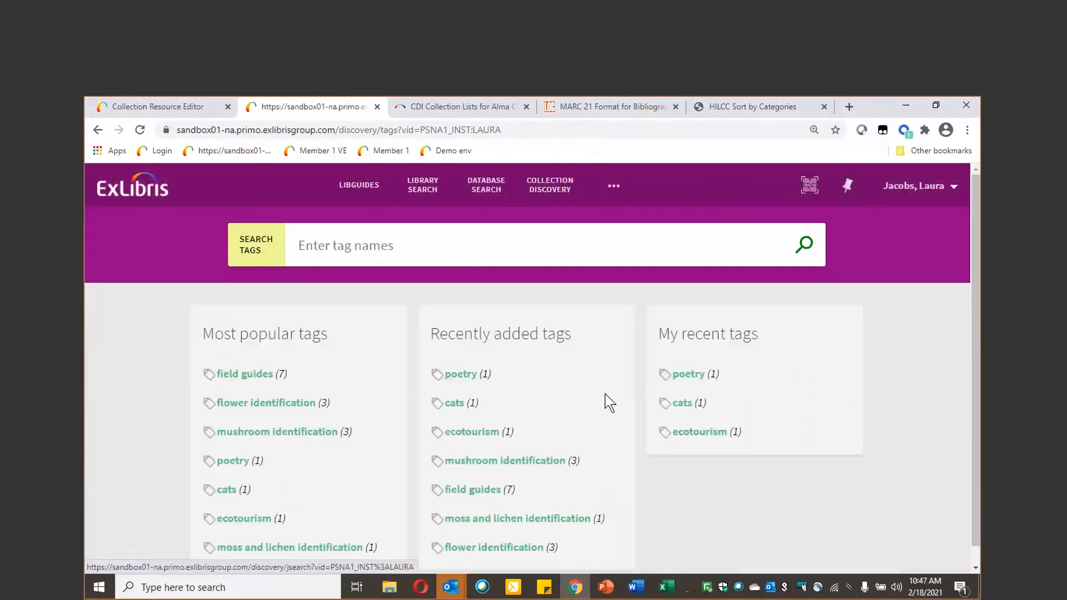
pyautogui.scroll(-1, 485, 409)
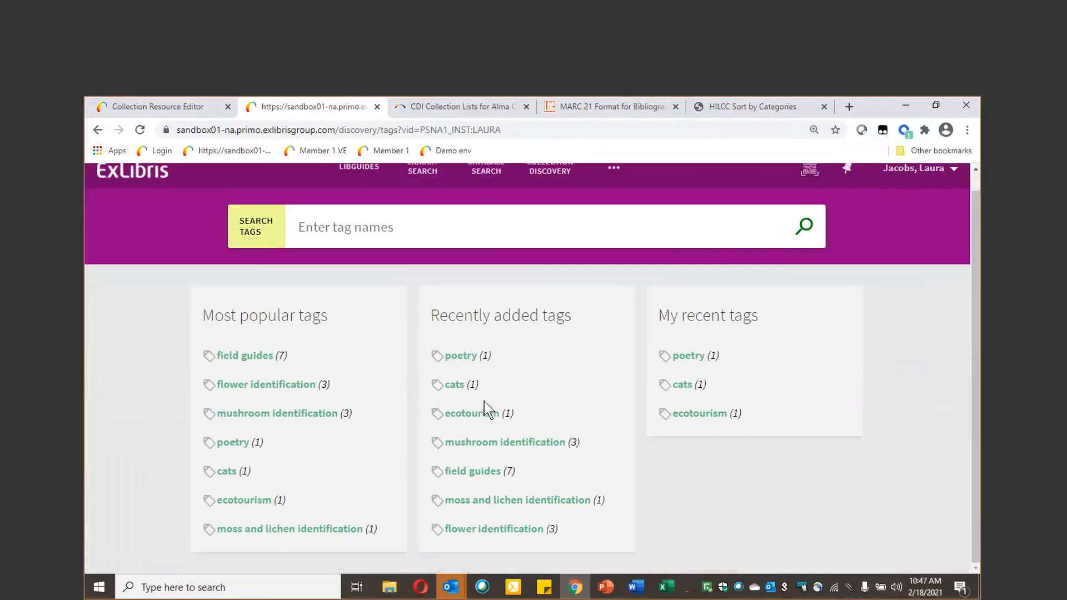
pyautogui.click(249, 357)
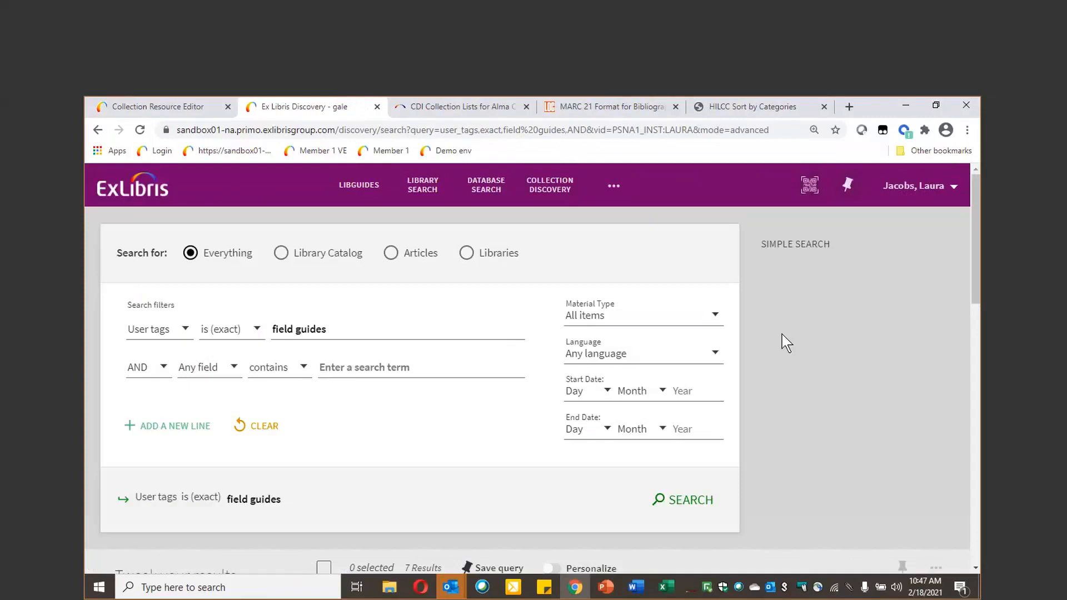
pyautogui.scroll(-6, 786, 343)
pyautogui.scroll(1, 786, 342)
pyautogui.scroll(-1, 785, 342)
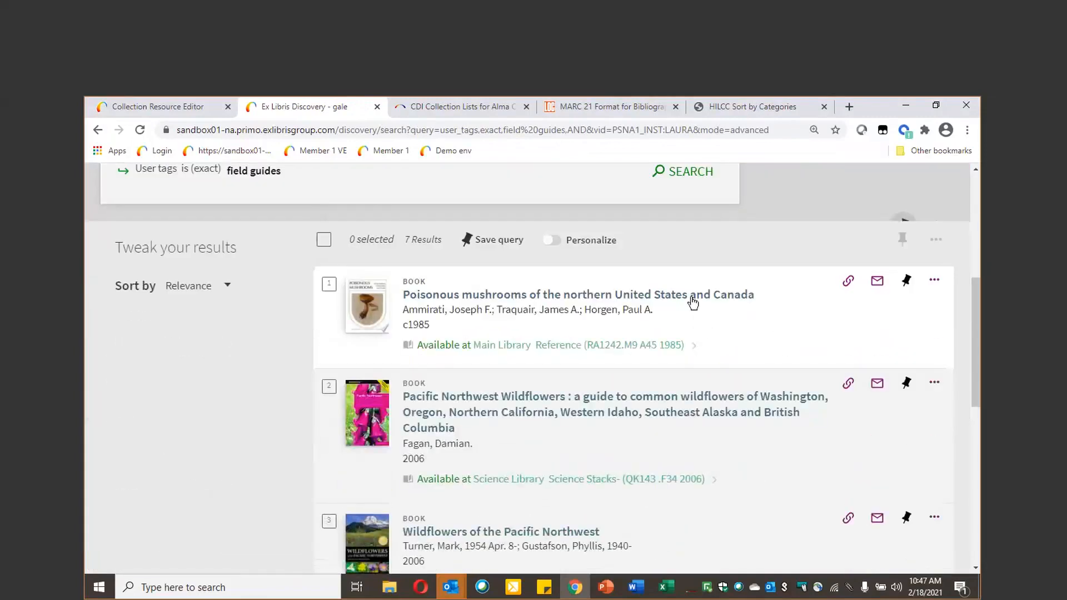
# - Add the tag "toxicology" to the record "Poisonous mushrooms of the northern United States and Canada" and close the record
pyautogui.click(693, 300)
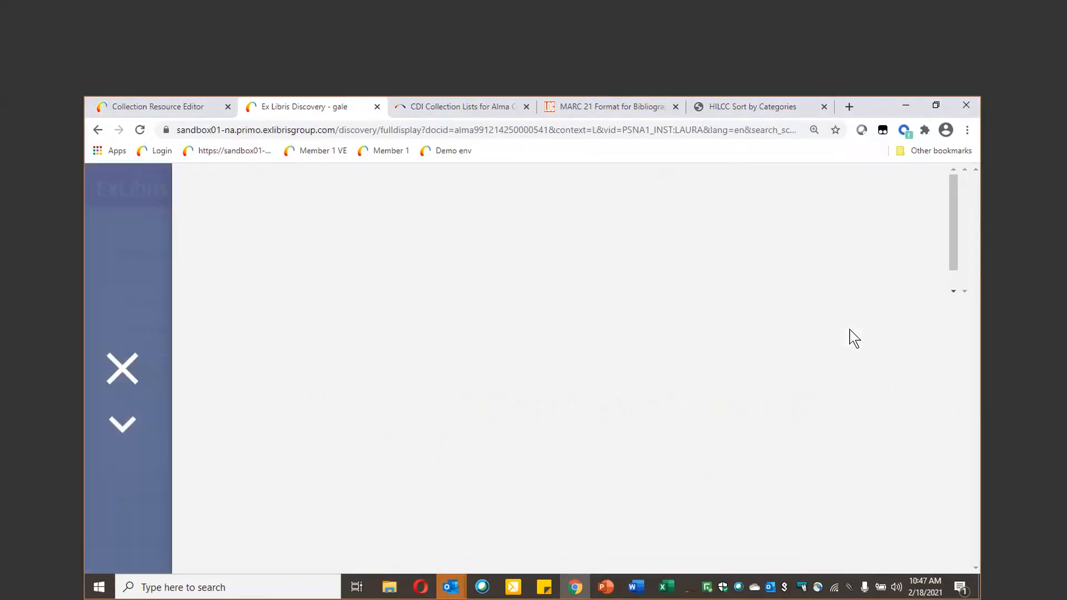
pyautogui.click(853, 326)
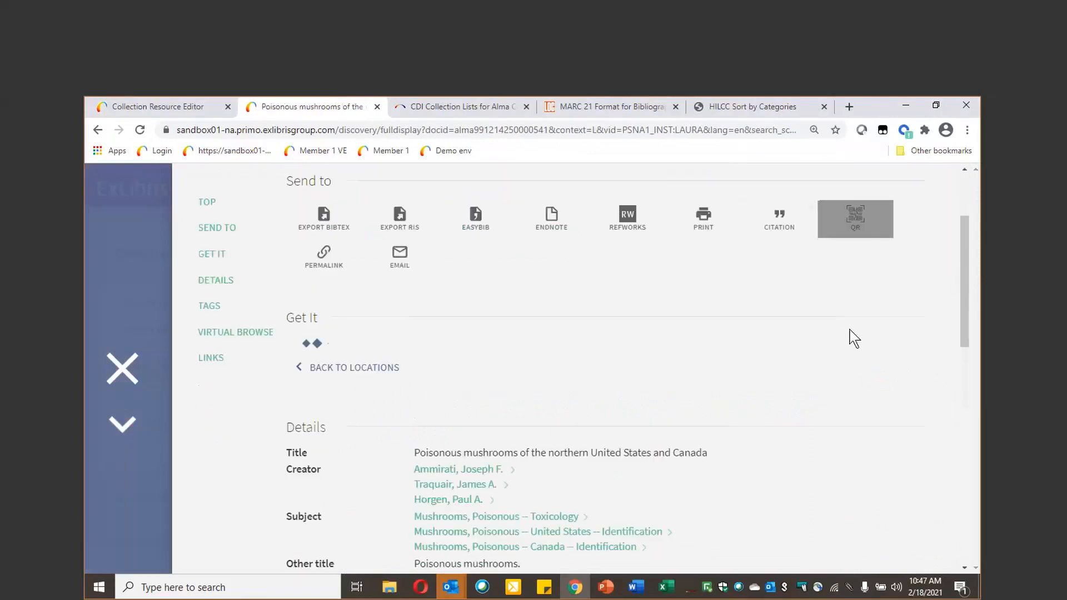
pyautogui.scroll(-6, 853, 337)
pyautogui.scroll(-1, 854, 338)
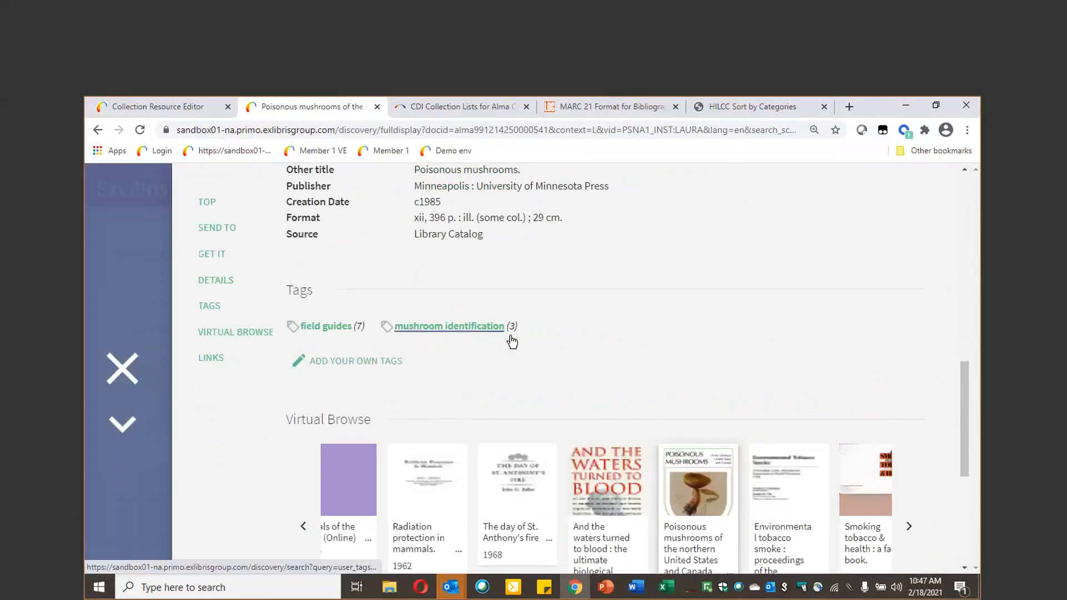
pyautogui.click(347, 426)
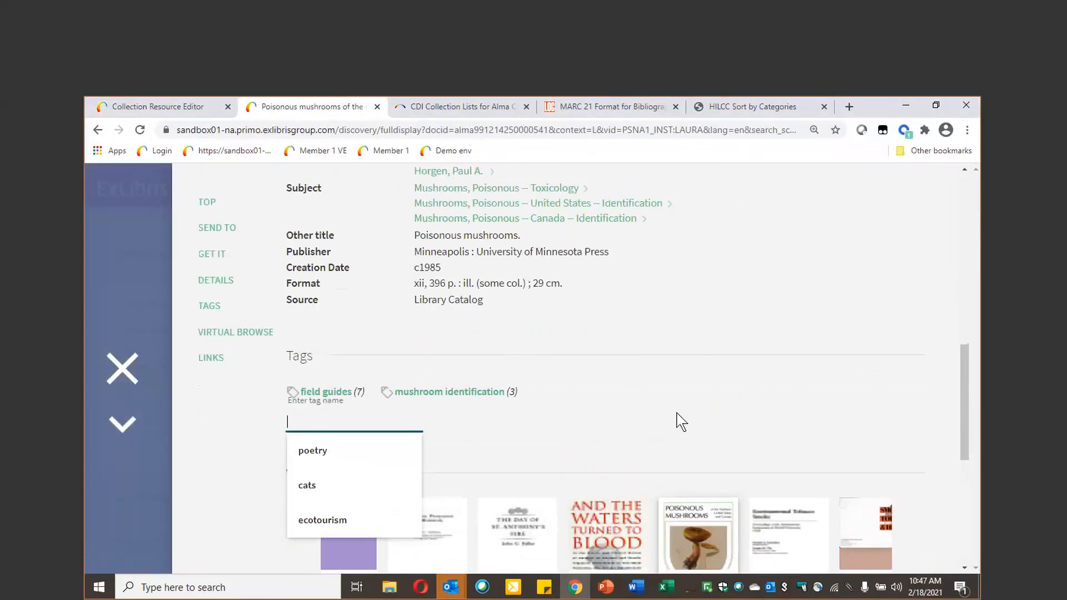
pyautogui.write('toxicology')
pyautogui.press('Return')
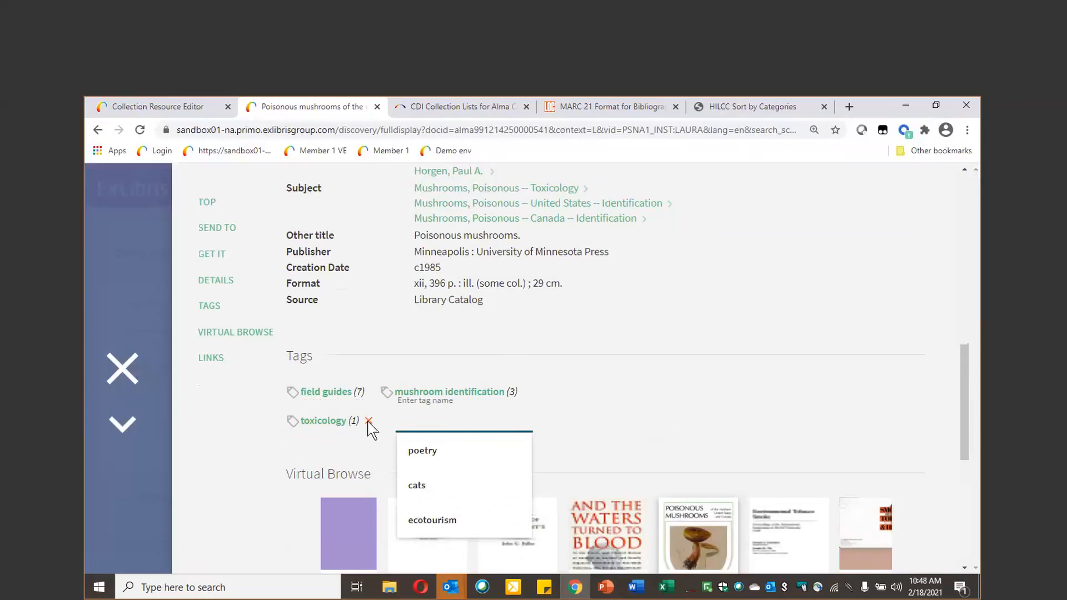
pyautogui.click(239, 476)
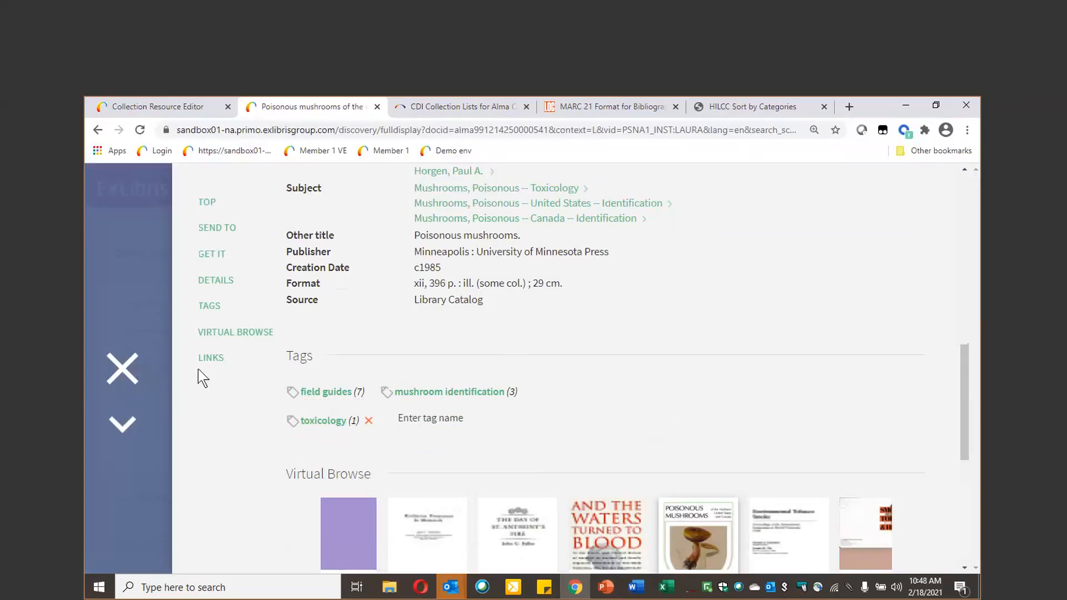
pyautogui.click(122, 369)
# - Switch to Alma's configuration area and look through the Discovery configuration options for managing tags
pyautogui.hotkey('ctrl', 'shift', 'Tab')
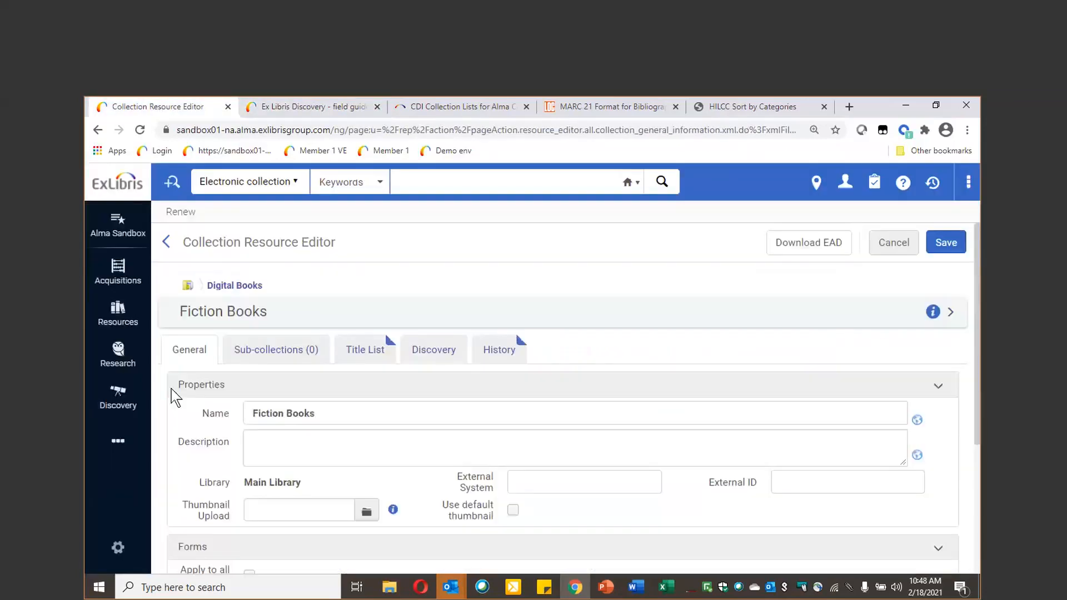
pyautogui.click(135, 395)
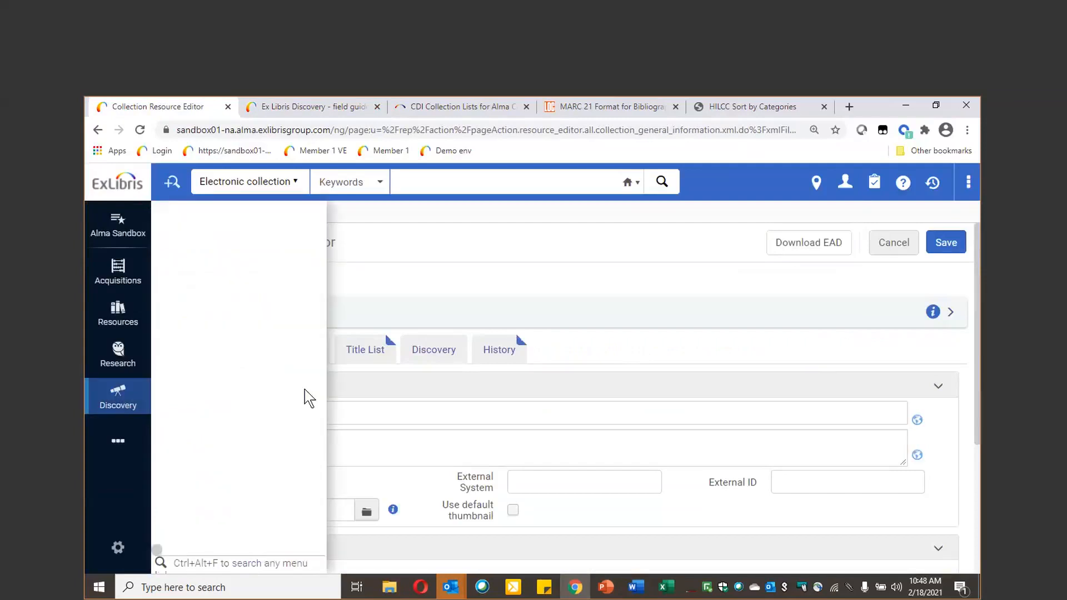
pyautogui.click(122, 552)
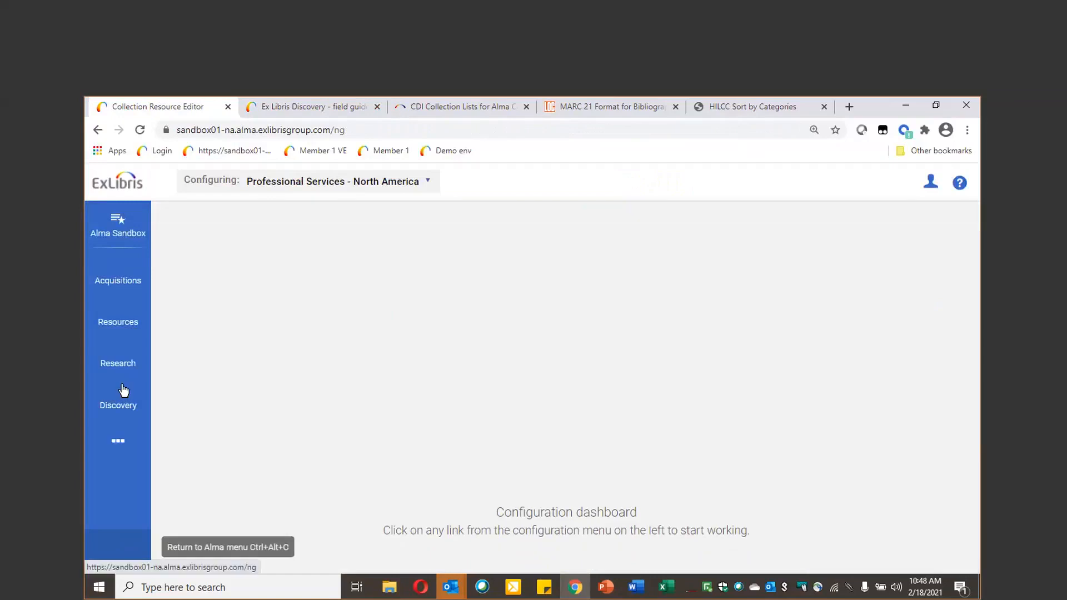
pyautogui.click(129, 409)
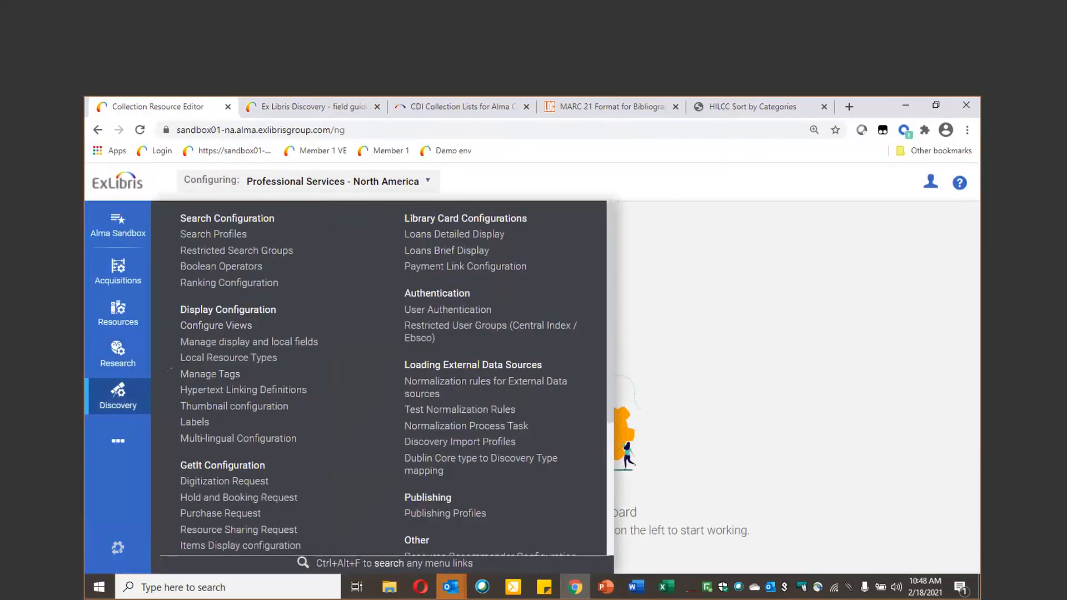
pyautogui.click(594, 507)
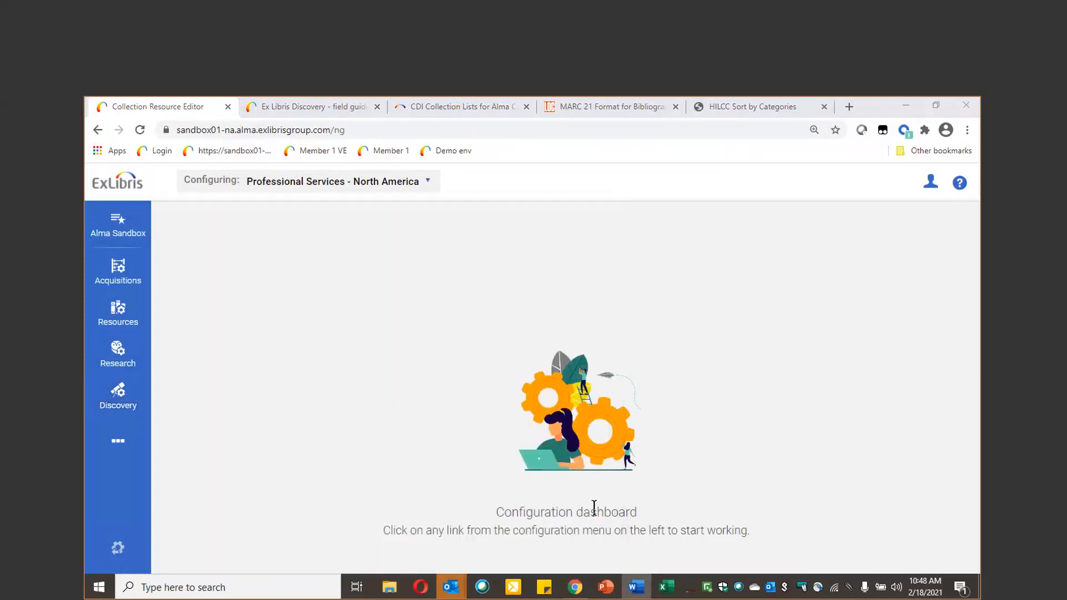
# - Open the configuration of the discovery view currently marked in the views list
pyautogui.click(120, 405)
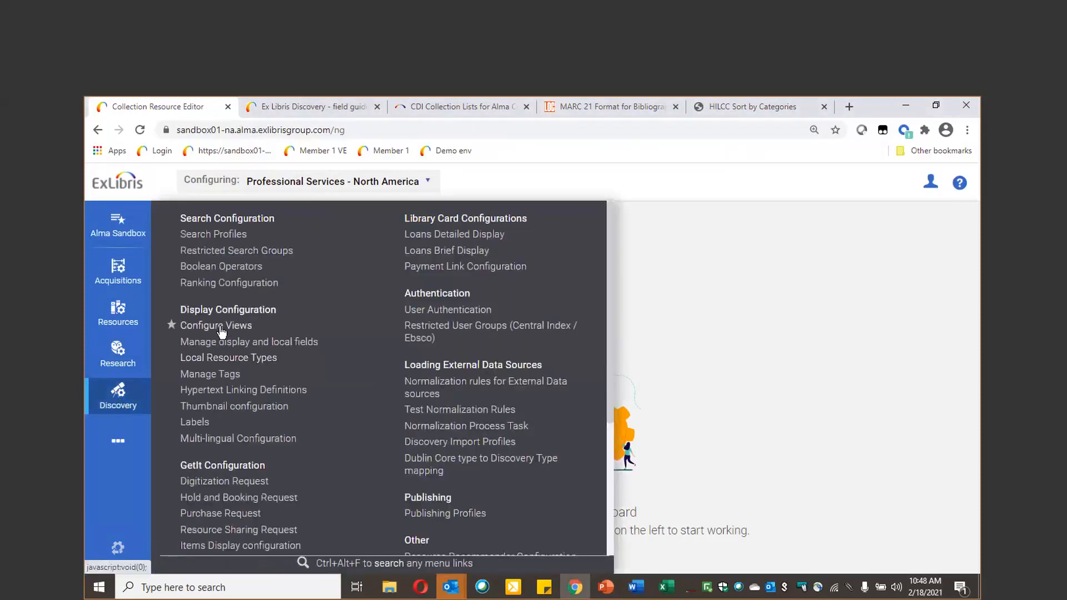
pyautogui.click(221, 328)
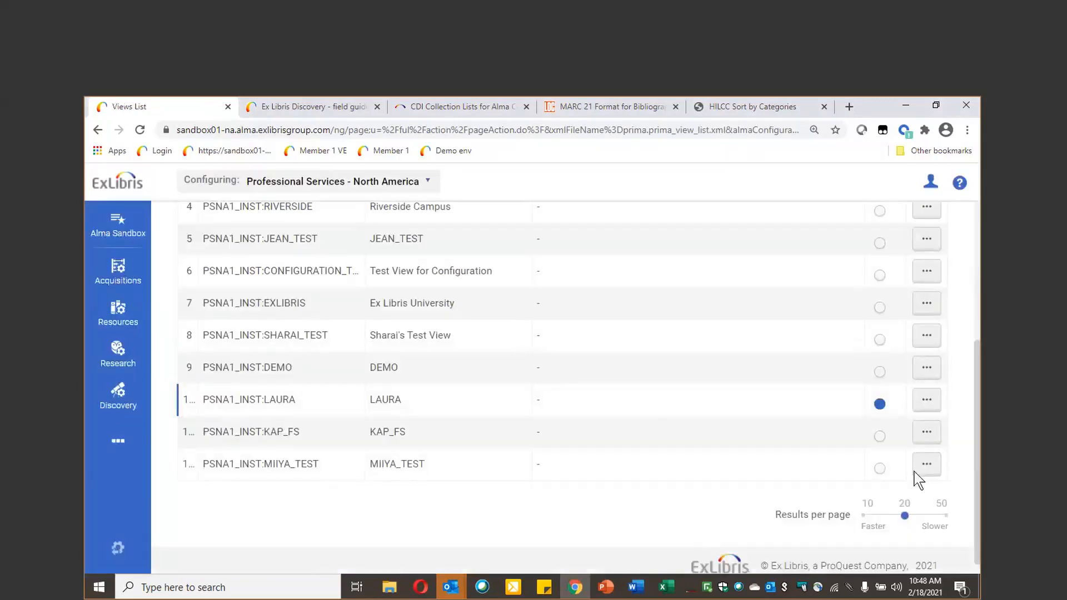
pyautogui.click(927, 400)
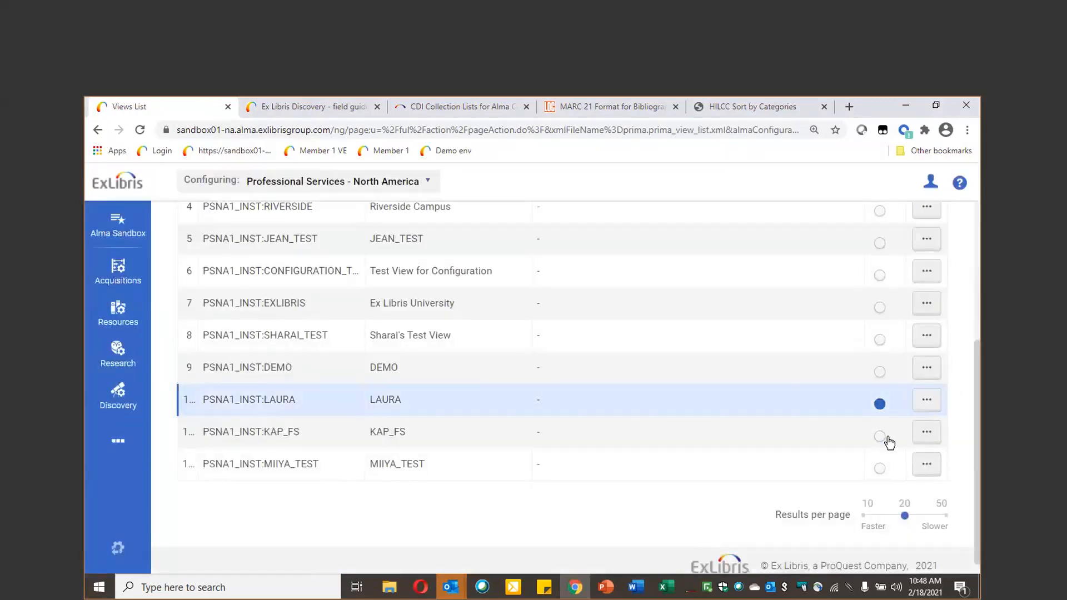
pyautogui.click(882, 440)
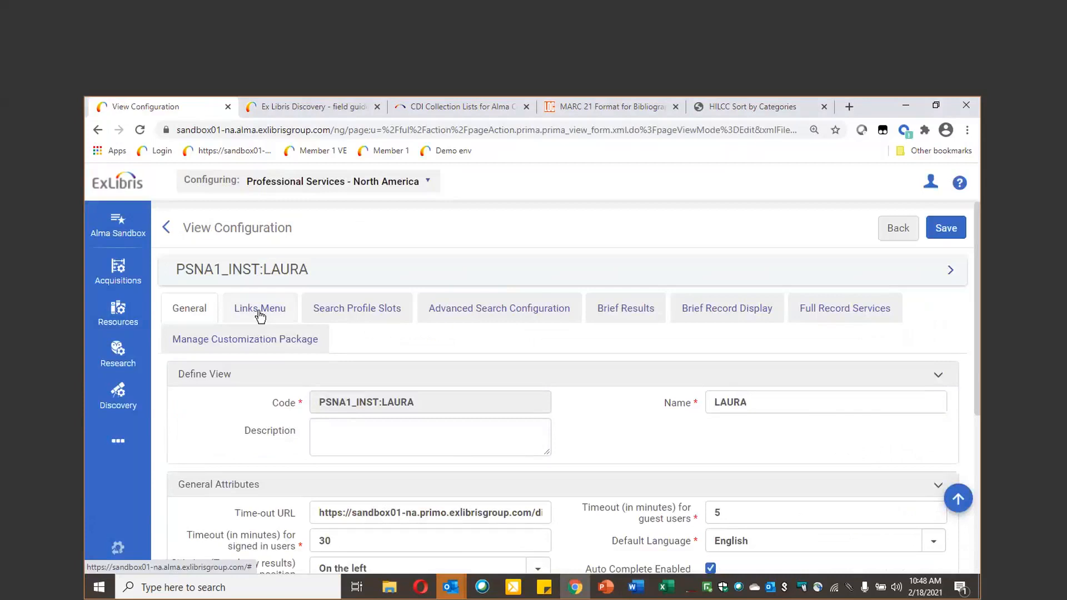
# - Look through the view's links menu and its full record services for the Tags entries
pyautogui.click(260, 315)
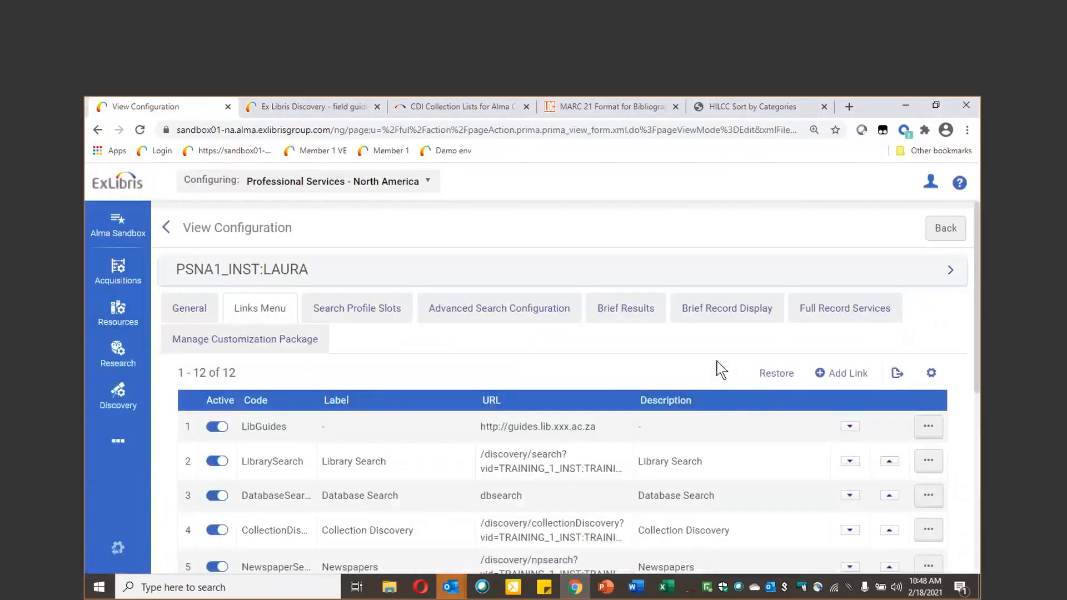
pyautogui.scroll(-3, 653, 434)
pyautogui.scroll(-3, 274, 495)
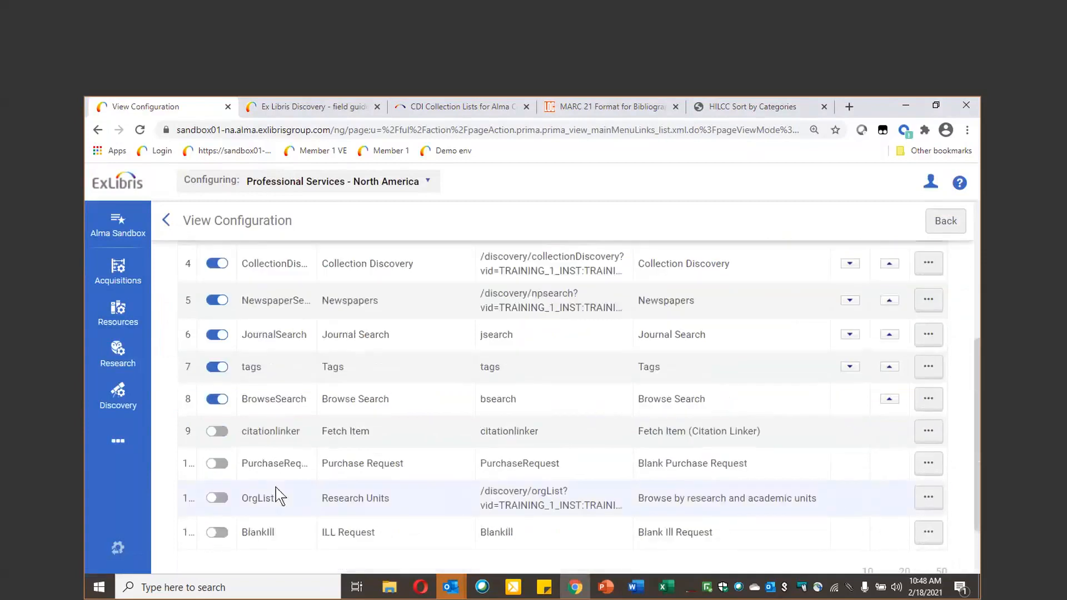
pyautogui.scroll(-2, 281, 369)
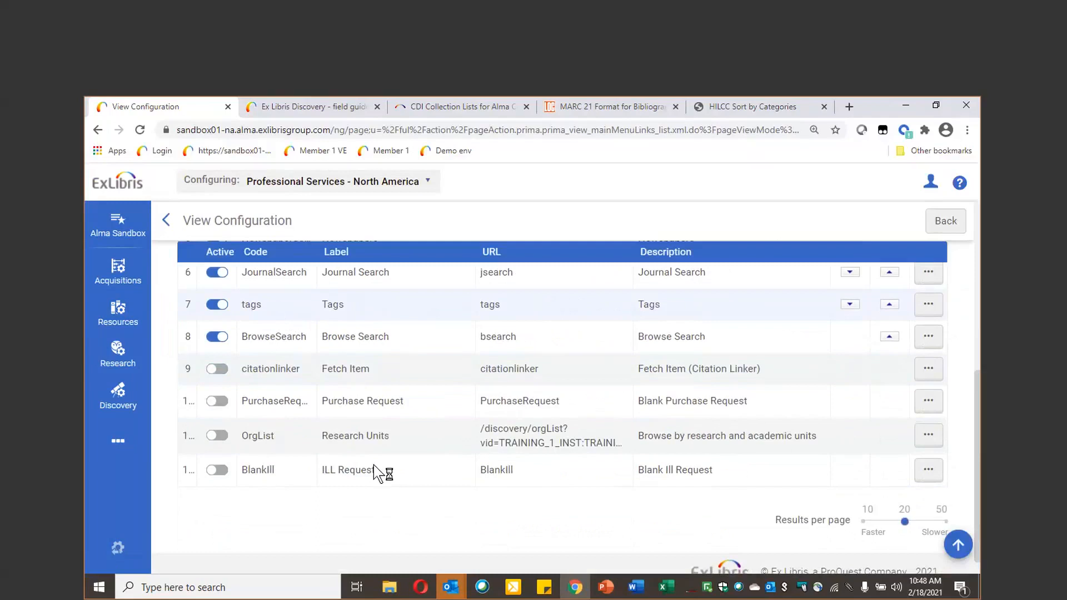
pyautogui.scroll(5, 373, 464)
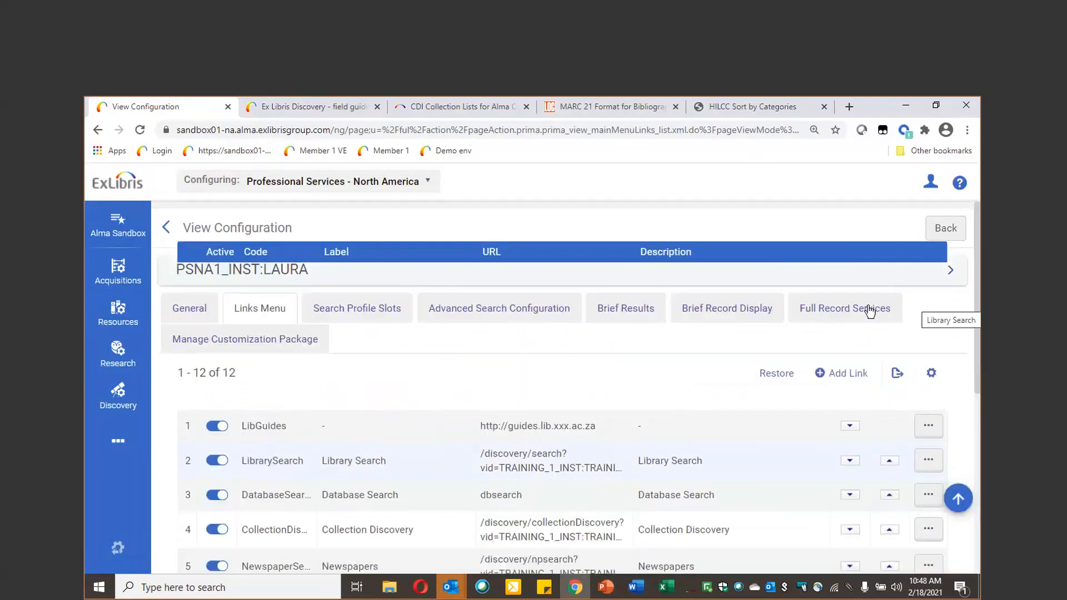
pyautogui.click(854, 319)
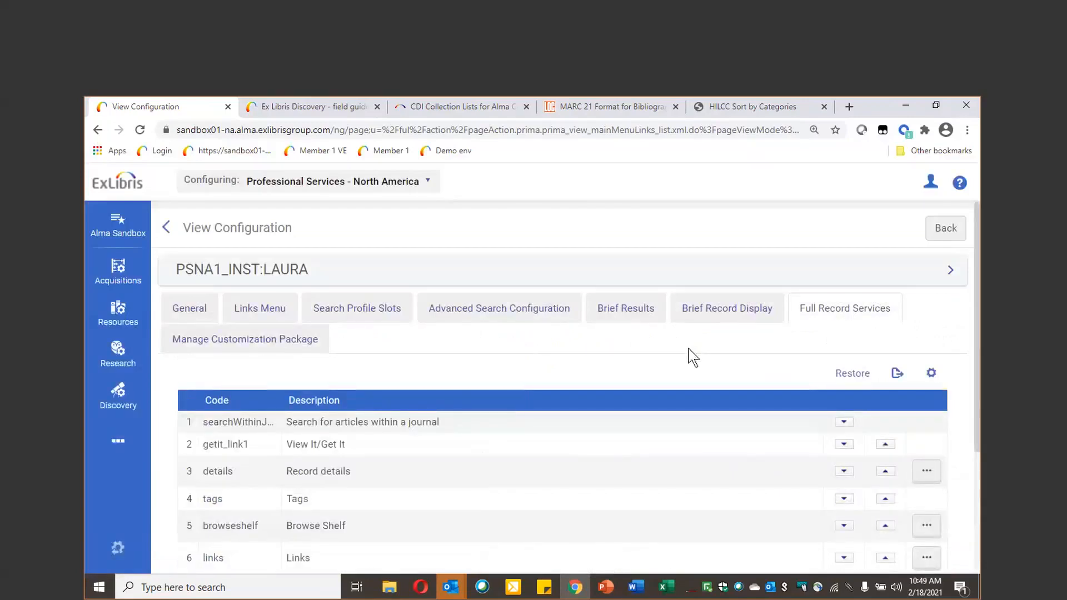
pyautogui.scroll(-1, 284, 492)
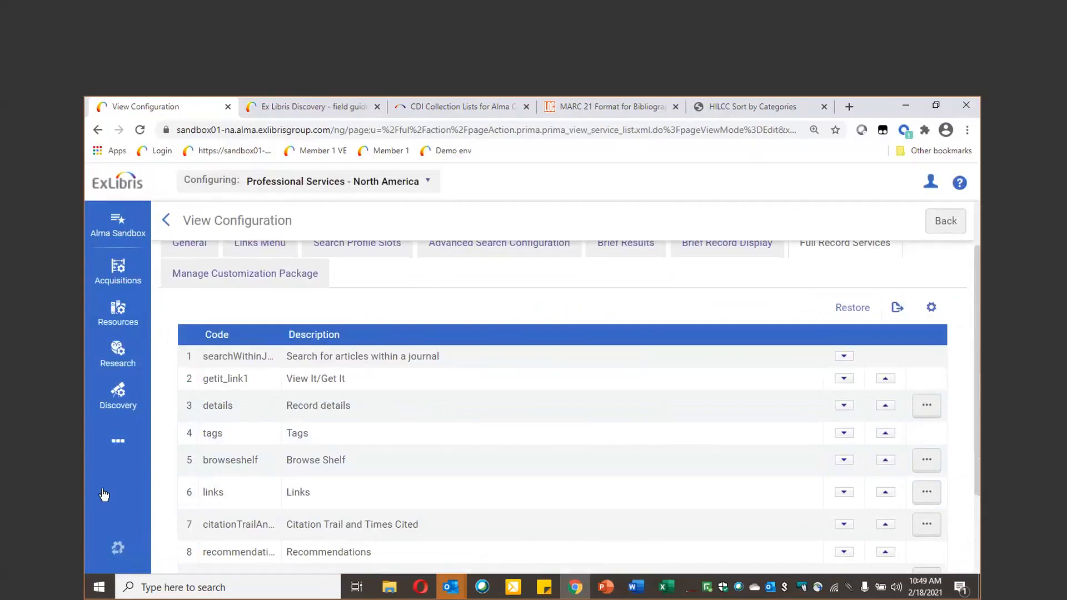
# - Open the list for managing user tags, select the "ecotourism" tag and check which actions are available for it
pyautogui.click(123, 402)
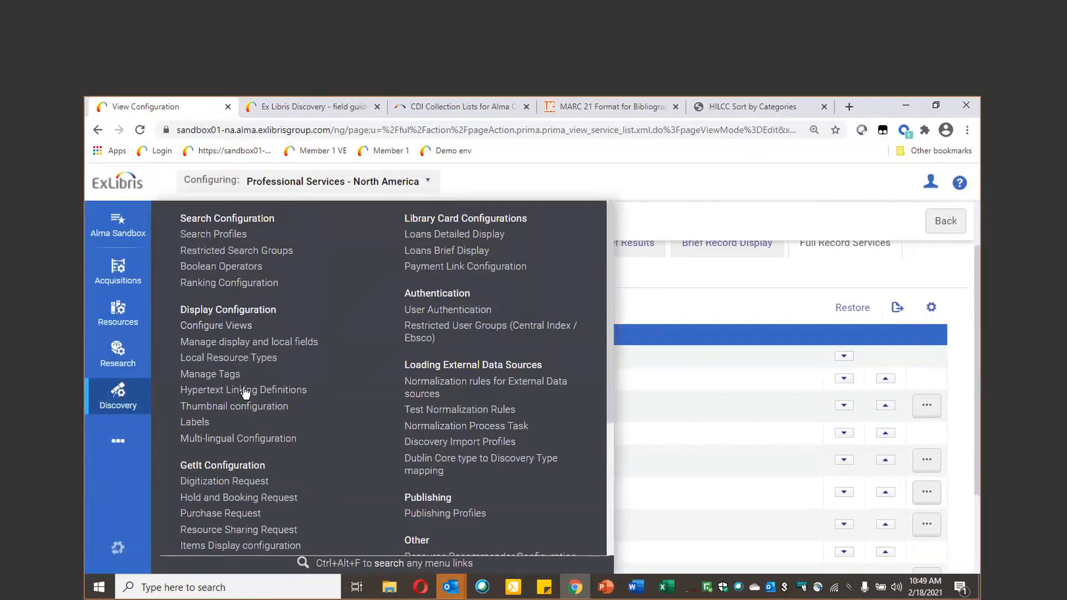
pyautogui.click(217, 374)
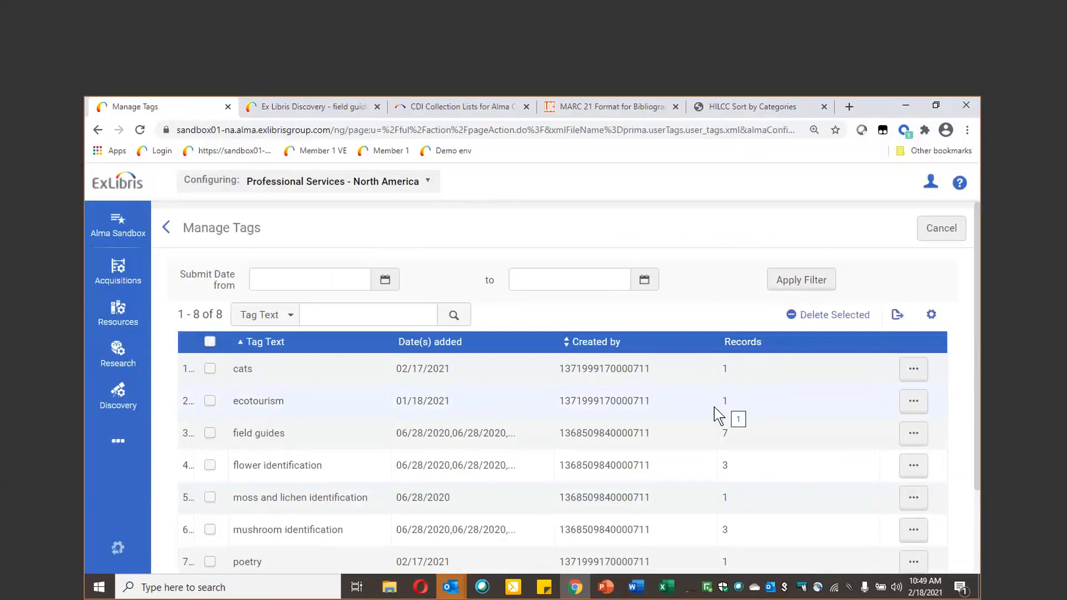
pyautogui.click(210, 400)
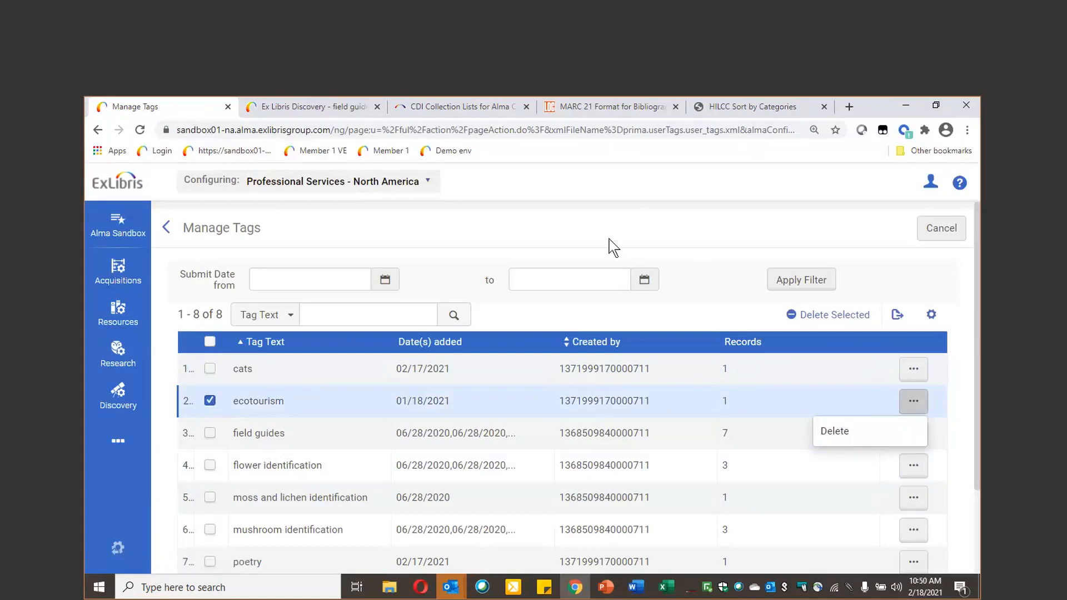
pyautogui.click(457, 207)
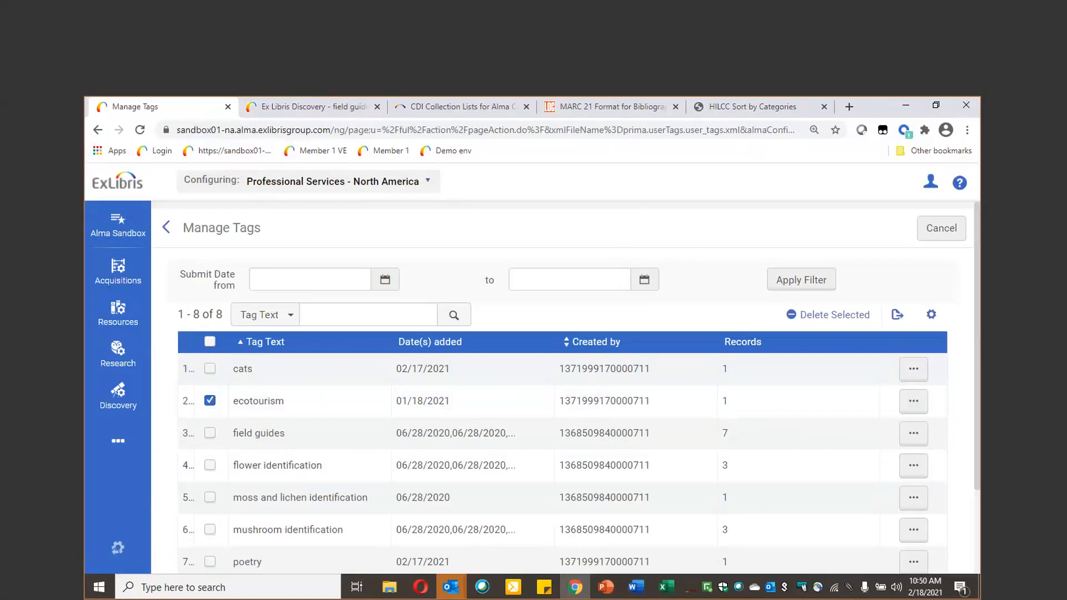
pyautogui.hotkey('alt', 'Tab')
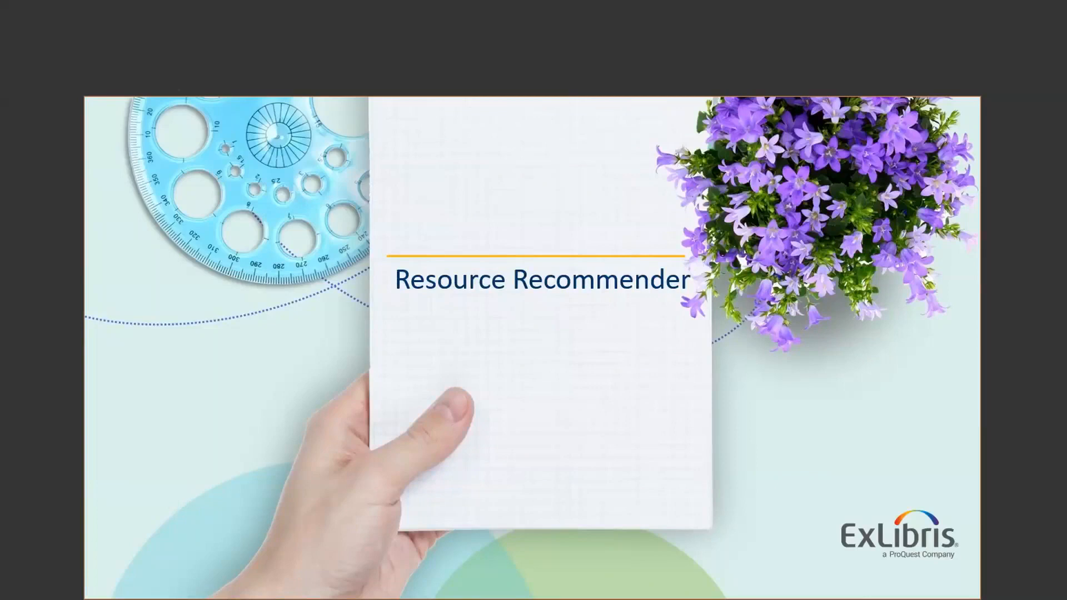
pyautogui.press('Right')
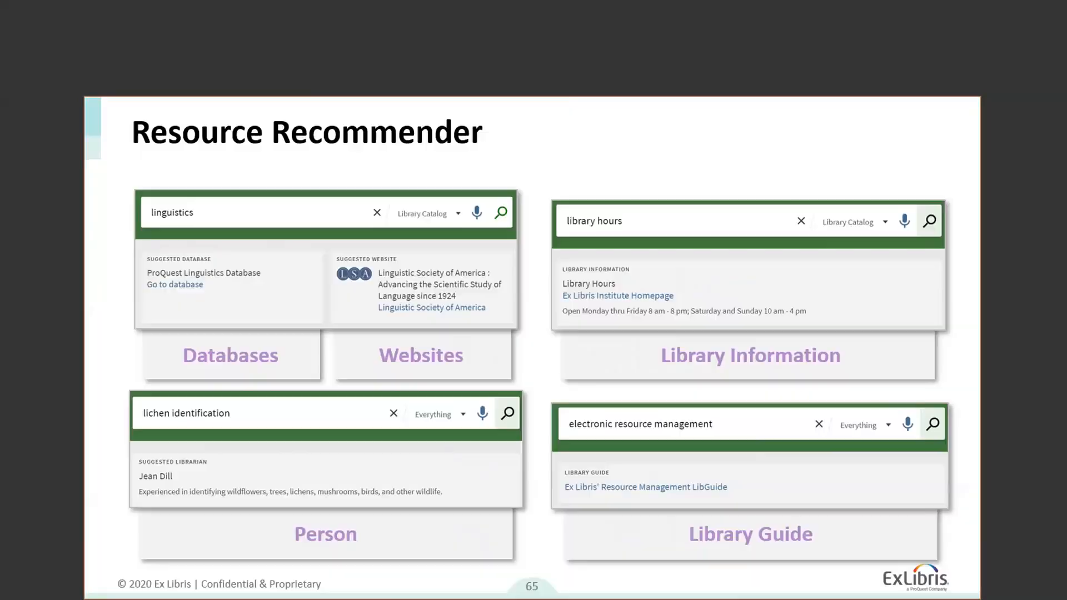
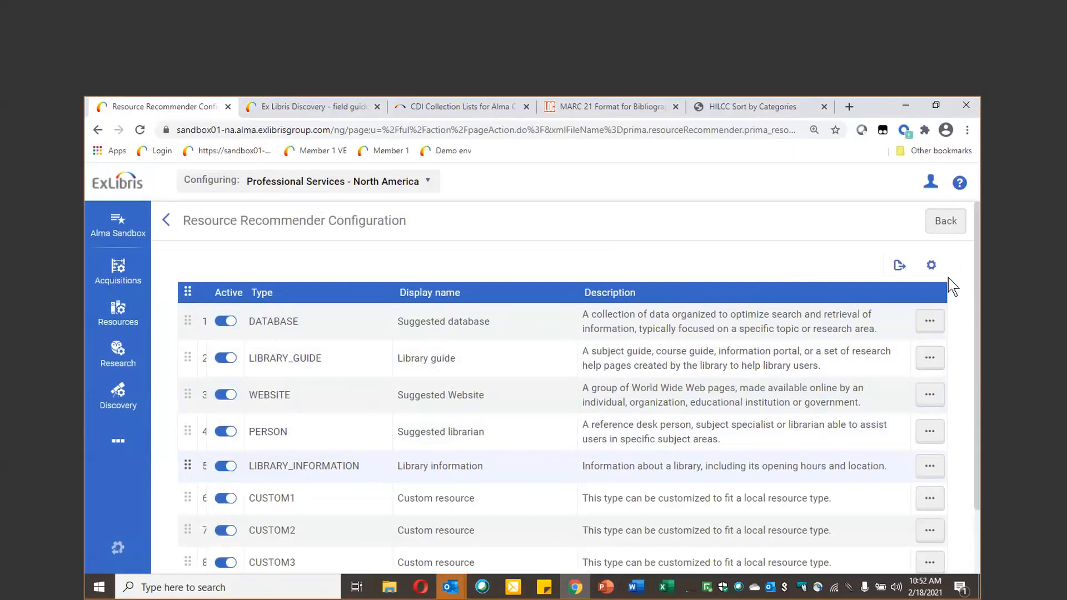
# - Open the DATABASE resource type in the Resource Recommender configuration and look through its resources and their tags
pyautogui.click(928, 327)
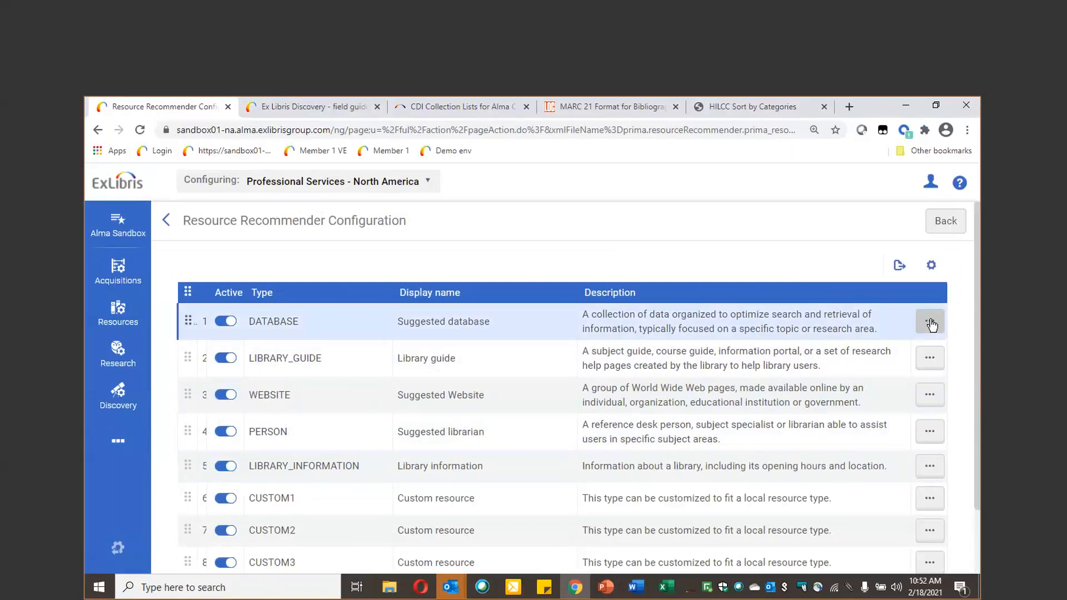
pyautogui.click(932, 325)
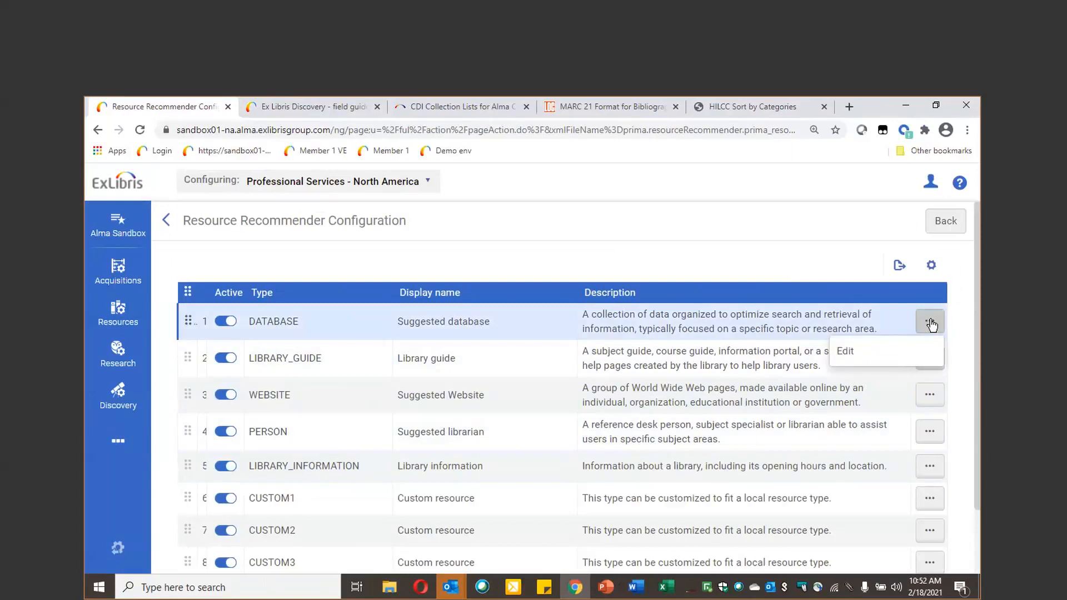
pyautogui.click(877, 355)
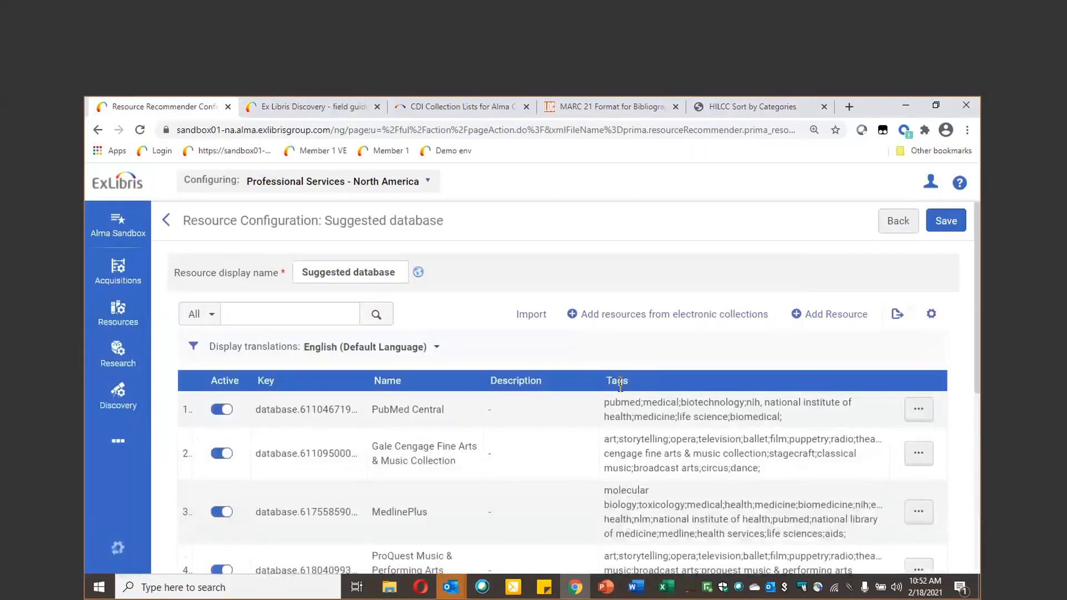
pyautogui.scroll(-1, 492, 400)
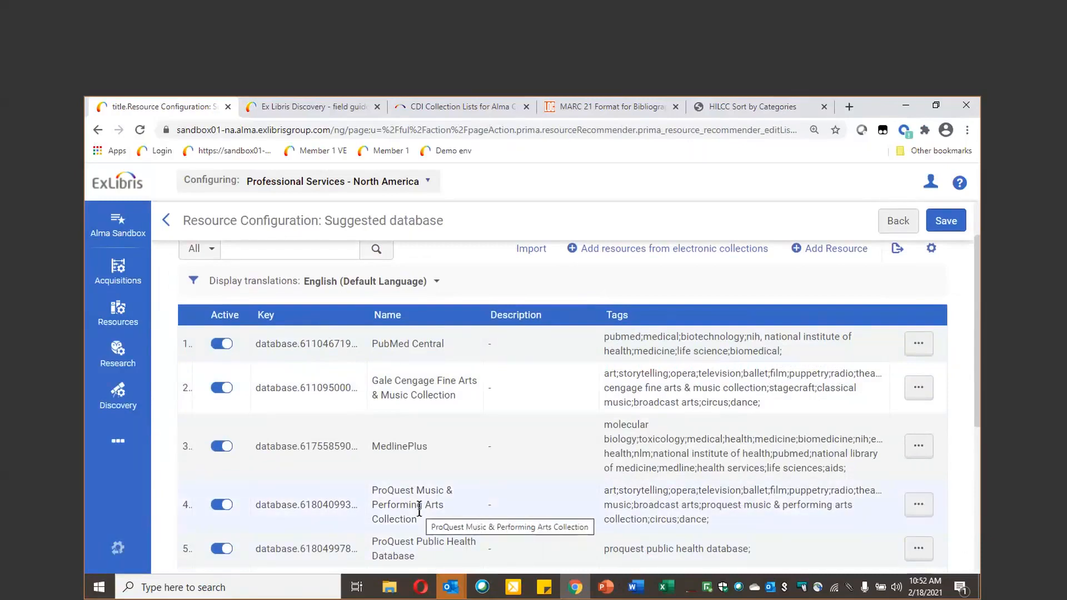
# - Switch to the discovery site, start a new library search and search Everything for "opera"
pyautogui.click(320, 107)
pyautogui.scroll(10, 293, 303)
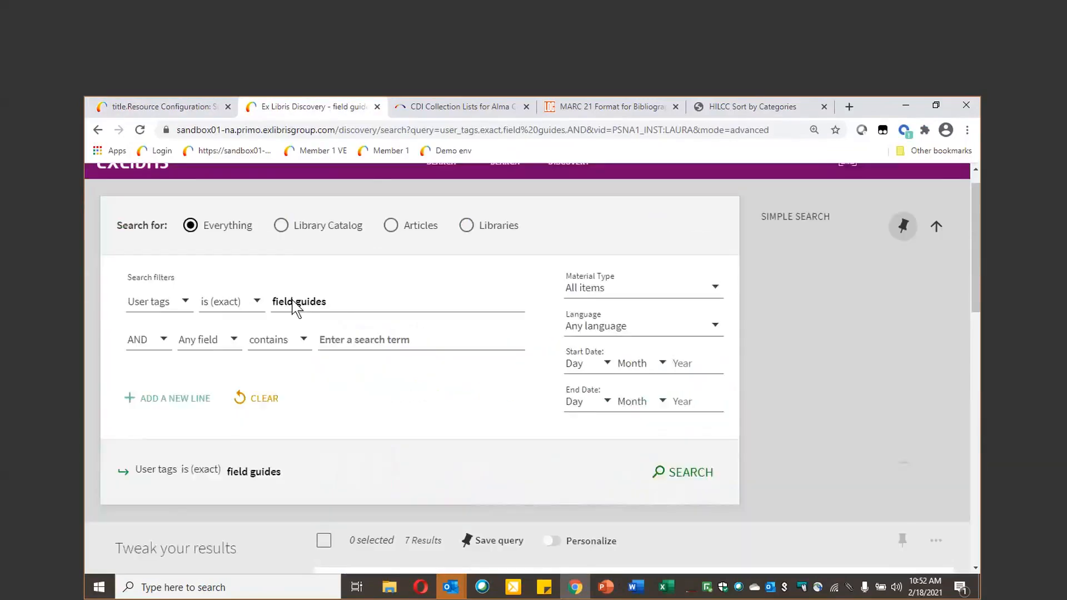
pyautogui.click(421, 185)
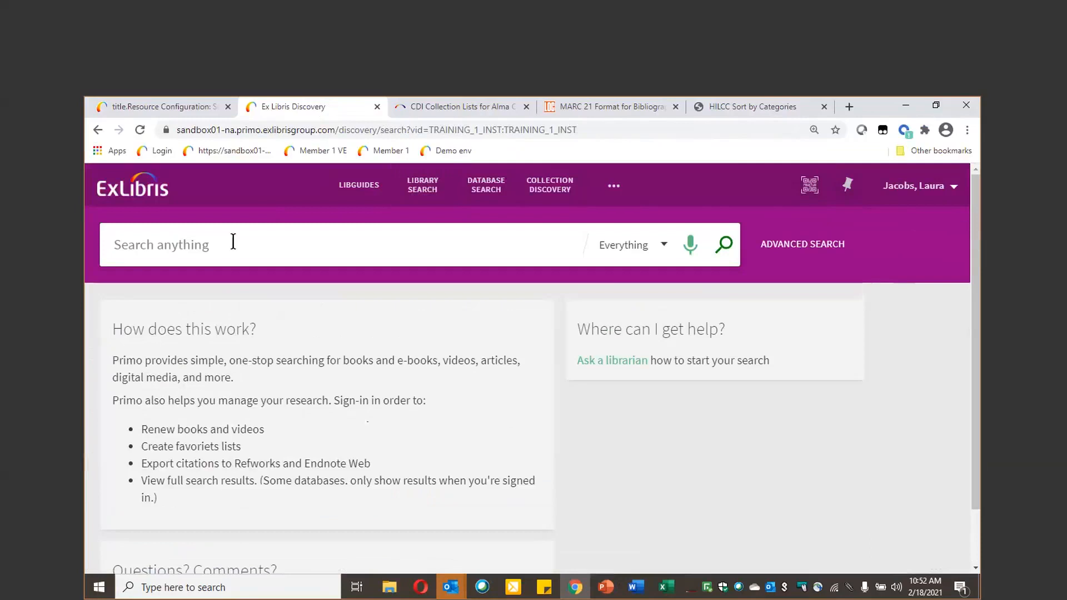
pyautogui.write('opera')
pyautogui.press('Return')
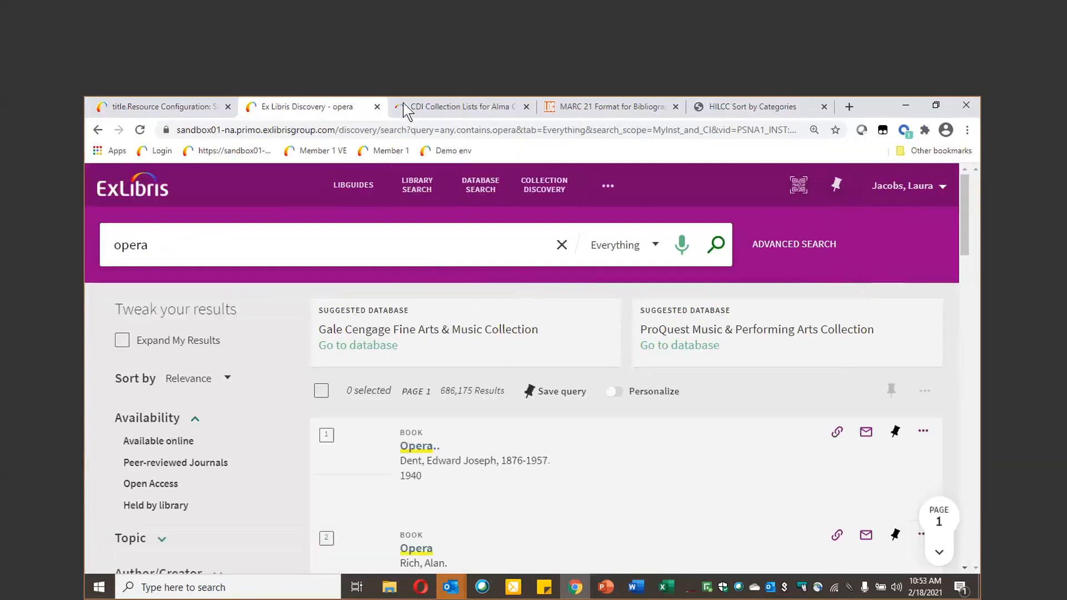
# - Return to Alma, open the PubMed Central resource for editing and review its name and tags
pyautogui.click(161, 106)
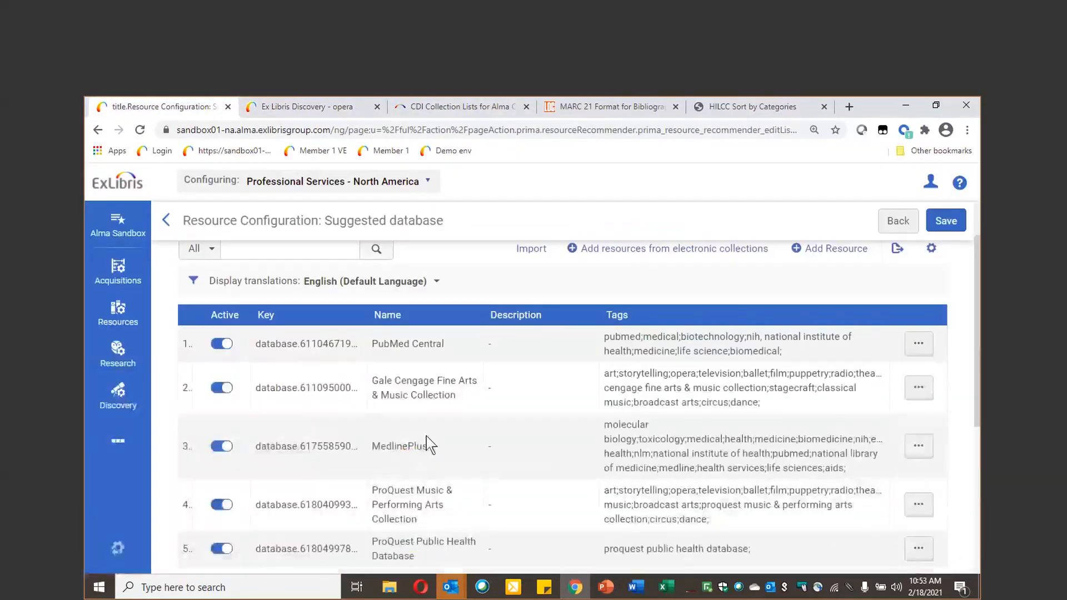
pyautogui.click(918, 347)
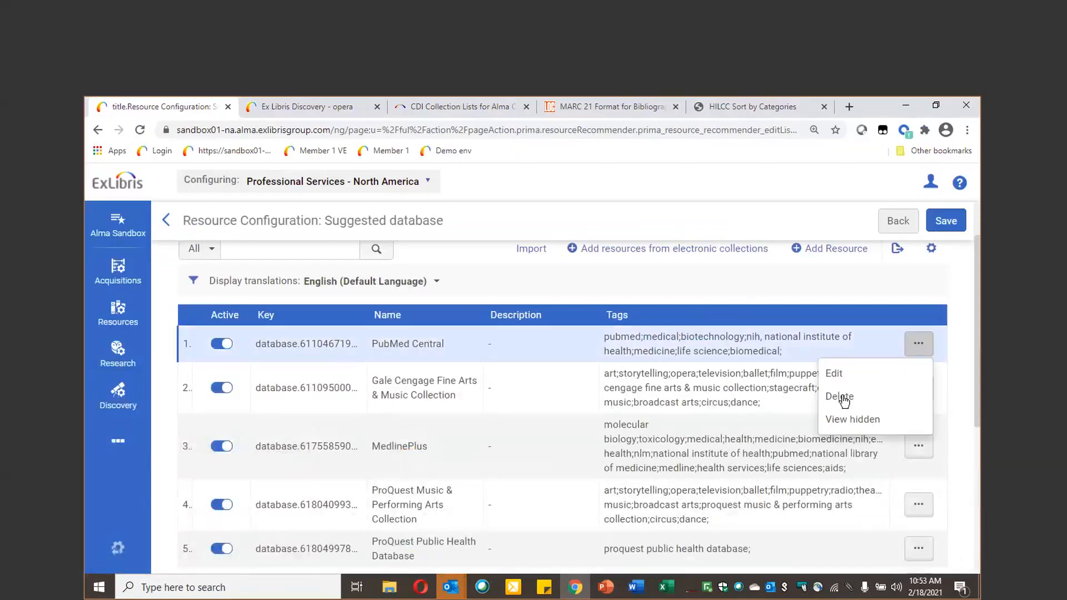
pyautogui.click(563, 479)
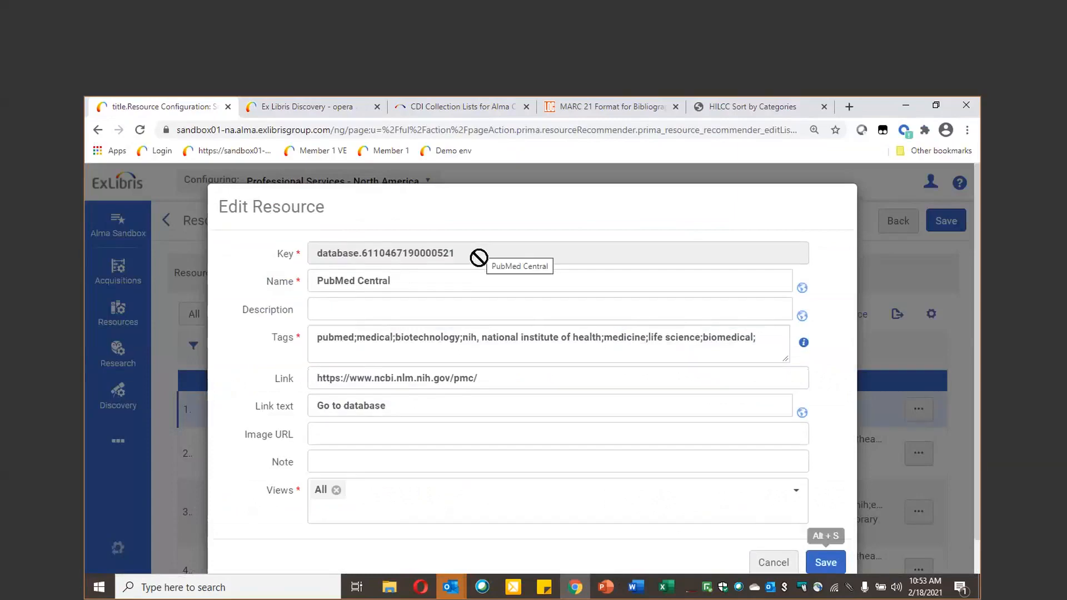
pyautogui.click(415, 277)
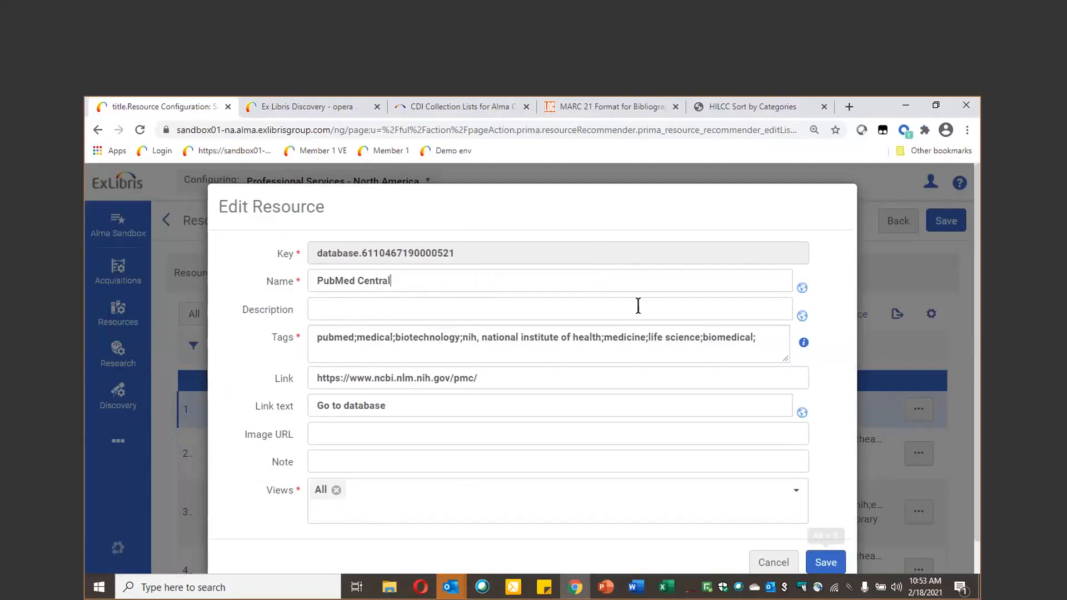
pyautogui.click(768, 336)
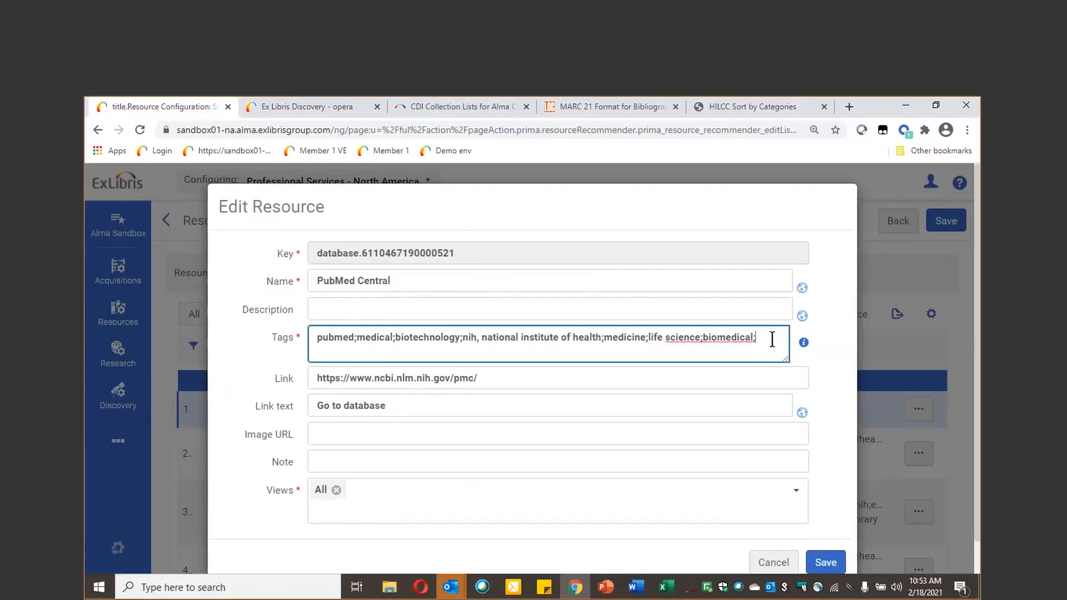
pyautogui.click(314, 340)
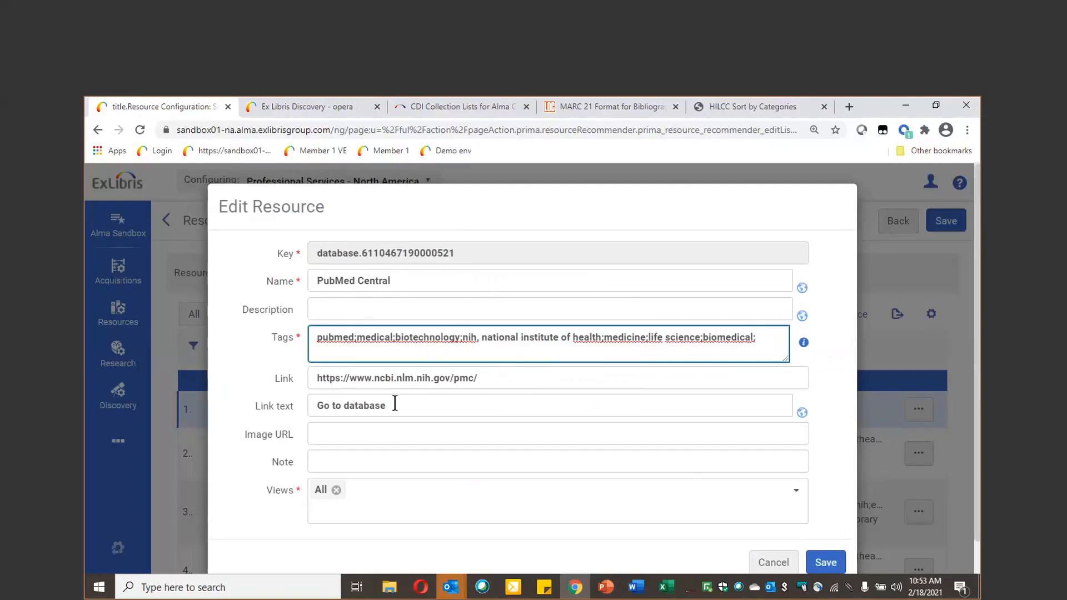
# - Compare the resource's link text with the suggested databases in the opera results, and close the resource without saving
pyautogui.click(325, 107)
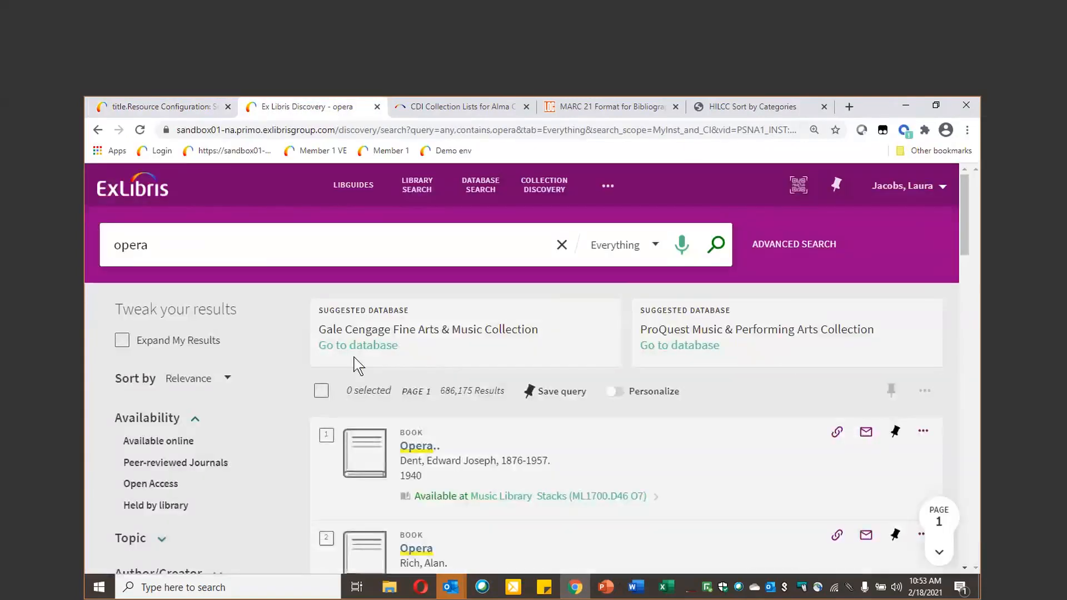
pyautogui.click(168, 109)
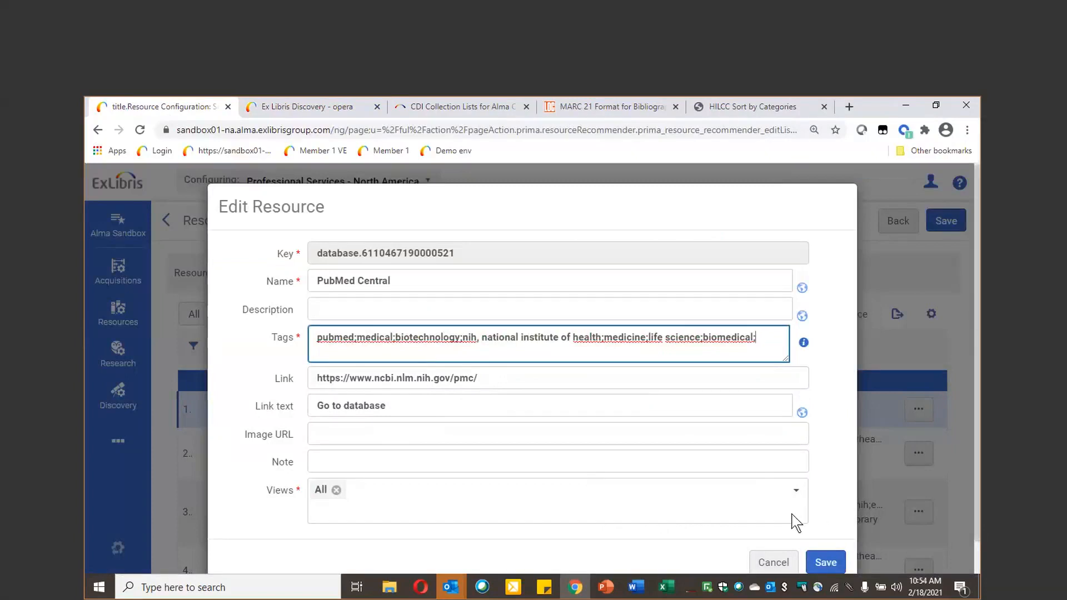
pyautogui.click(776, 563)
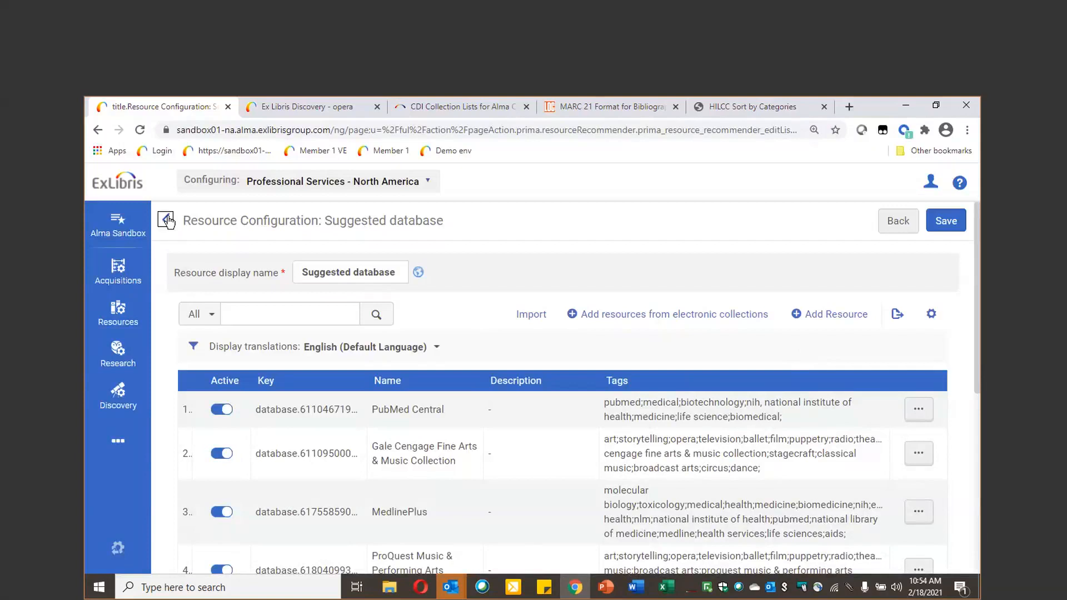
# - Return to the Resource Recommender configuration, open the LIBRARY_INFORMATION type for editing and review its resources and tags
pyautogui.click(575, 315)
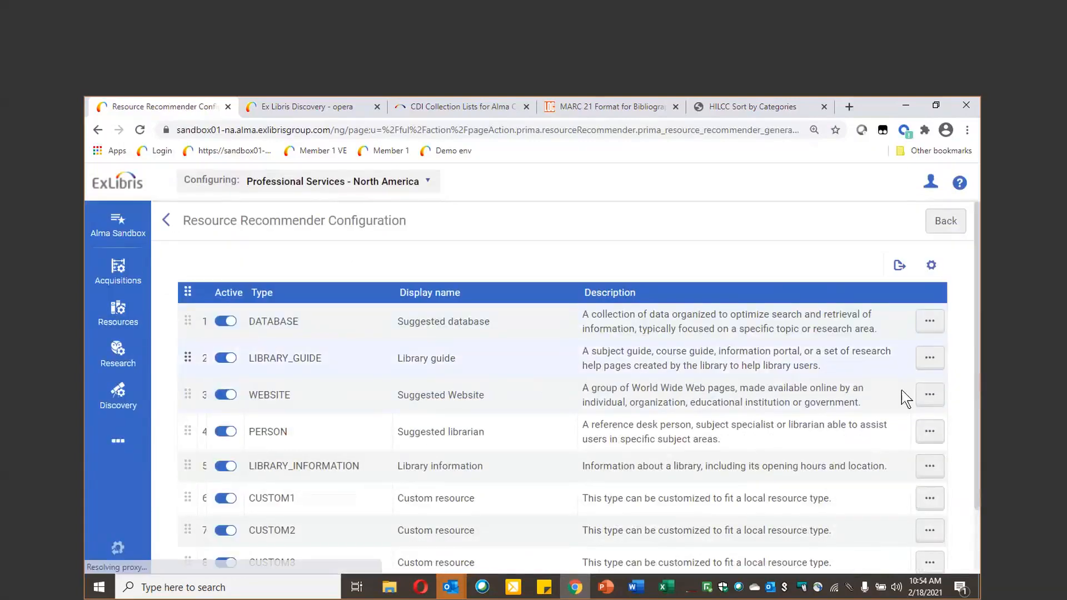
pyautogui.click(930, 469)
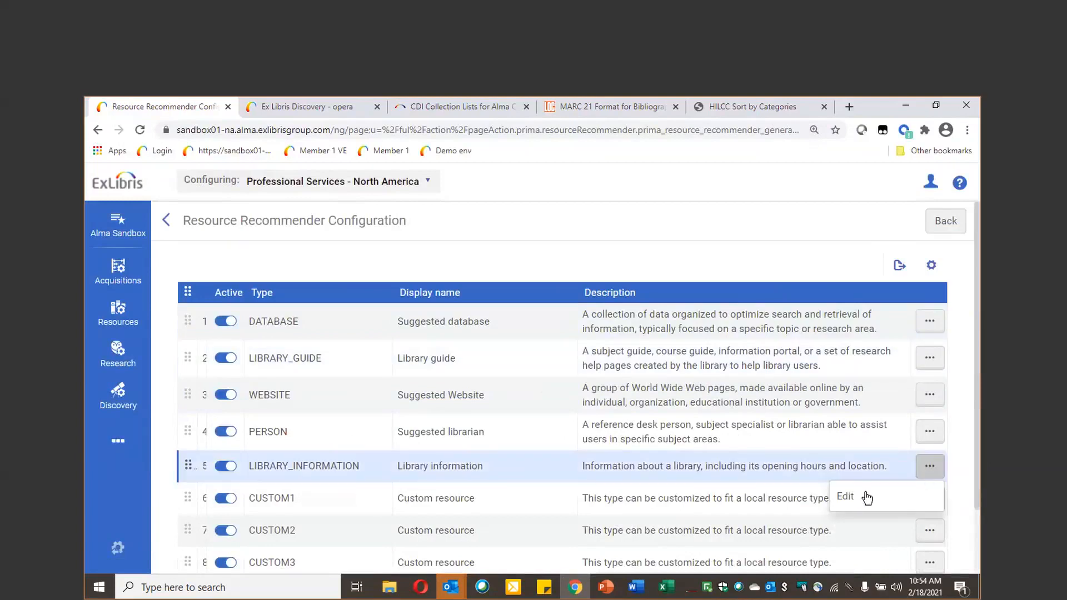
pyautogui.click(398, 455)
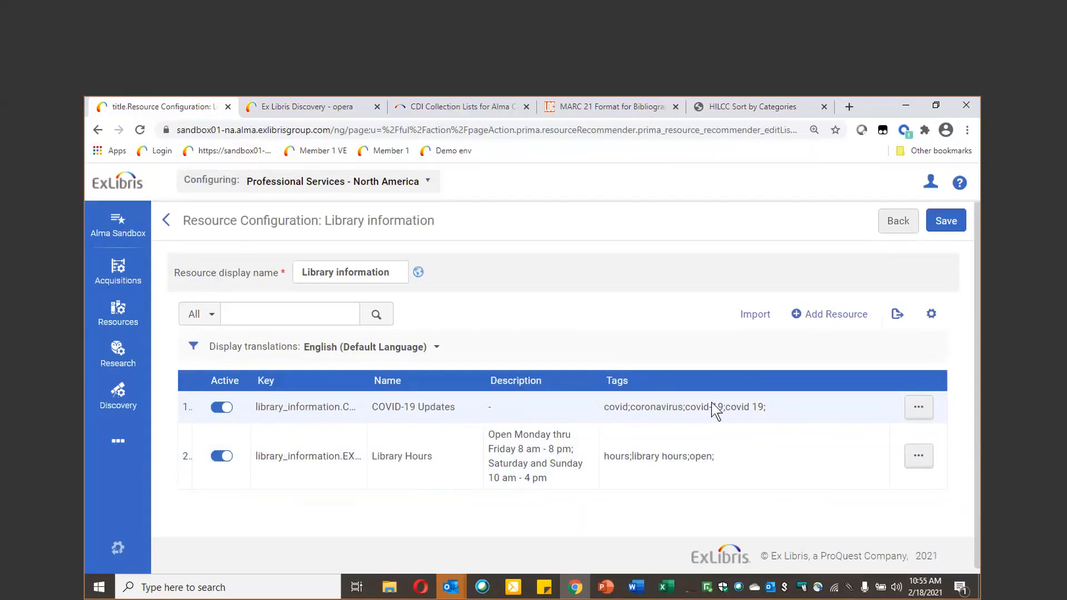
# - Switch to the discovery site and search Everything for "covid" to check the recommended library information
pyautogui.click(334, 111)
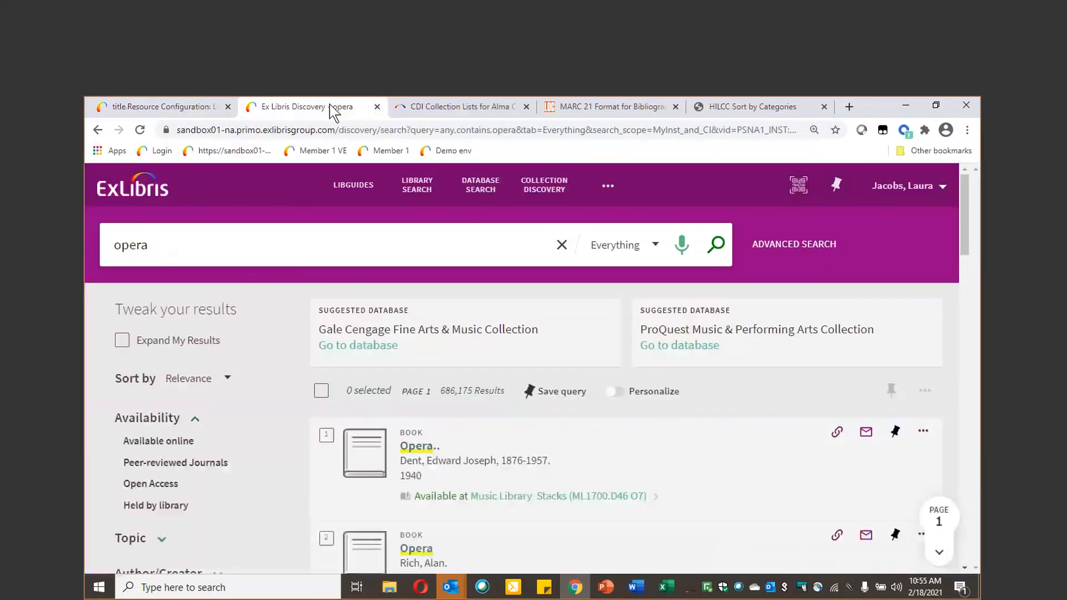
pyautogui.click(232, 243)
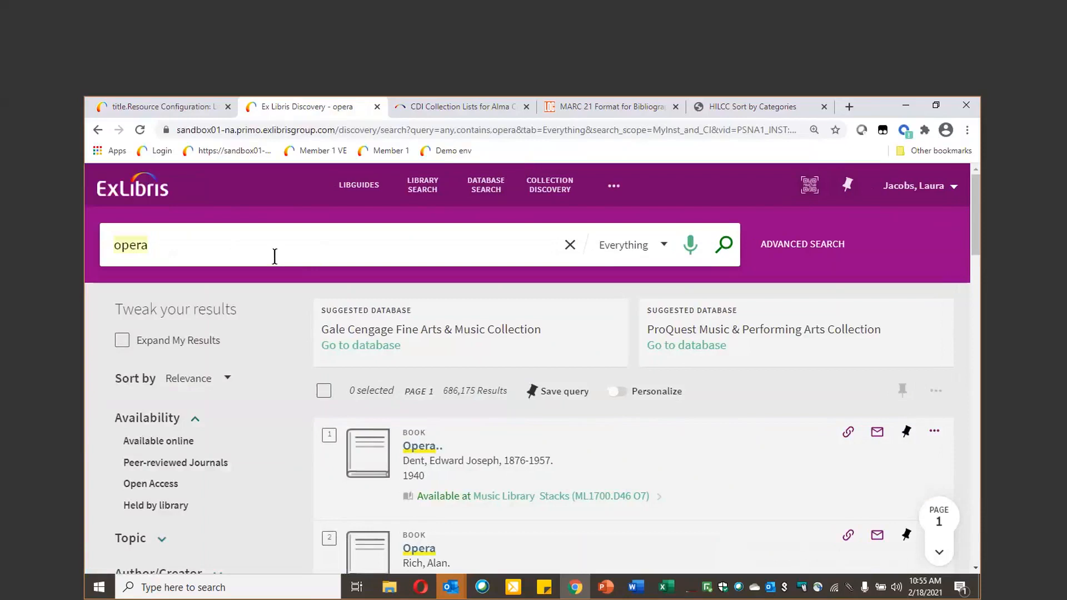
pyautogui.write('covid')
pyautogui.press('Return')
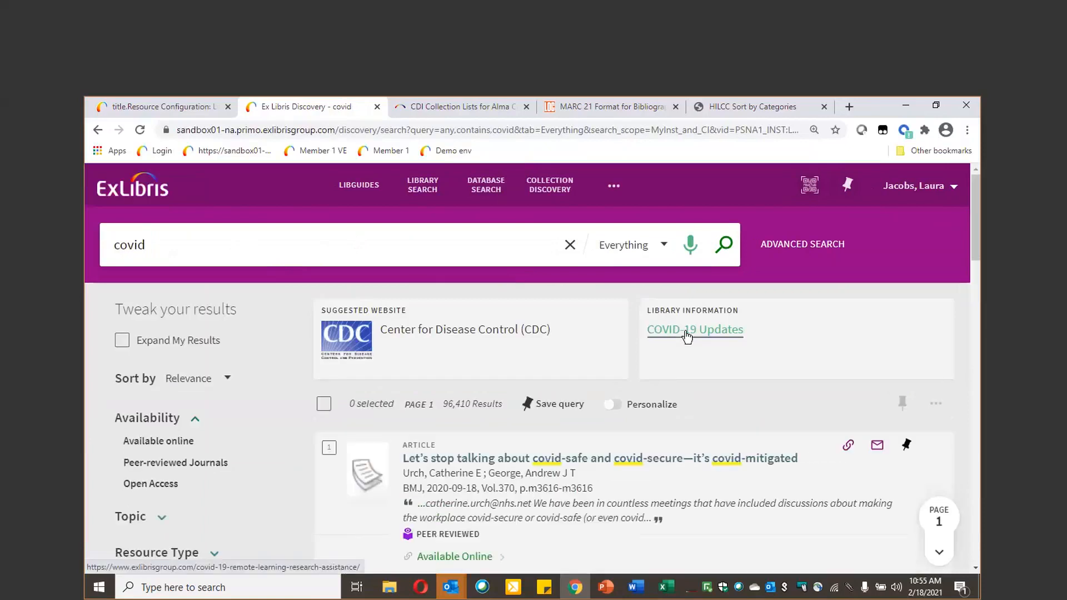
# - Search Everything for "hours" to check the Library Hours recommendation
pyautogui.hotkey('ctrl', 'a')
pyautogui.write('hours')
pyautogui.press('Return')
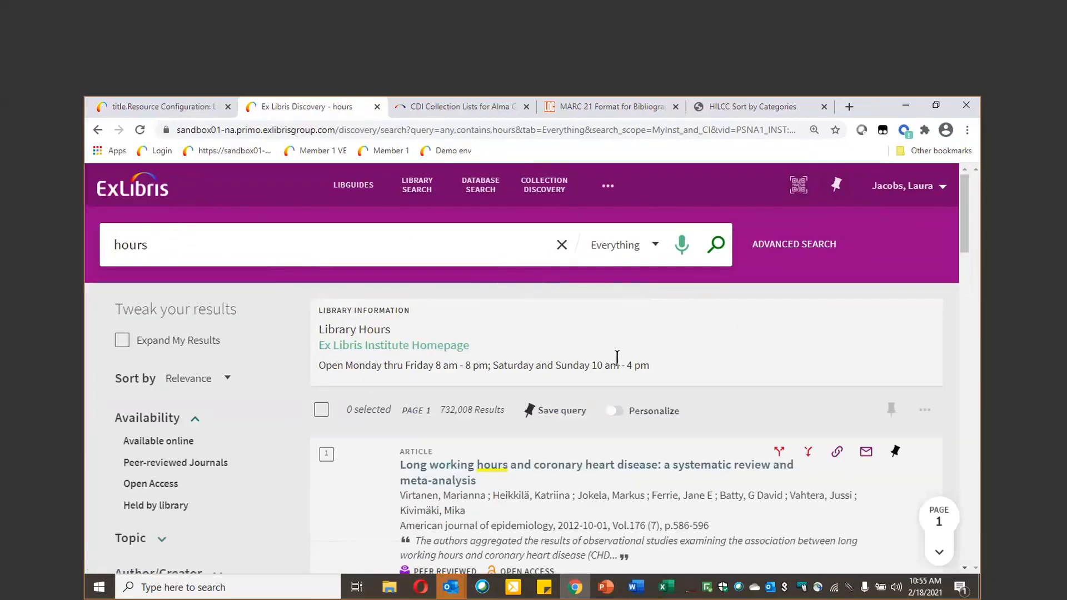
# - Open the Library Hours resource for editing in Alma and compare its description, tags, link and link text with the discovery results
pyautogui.click(161, 106)
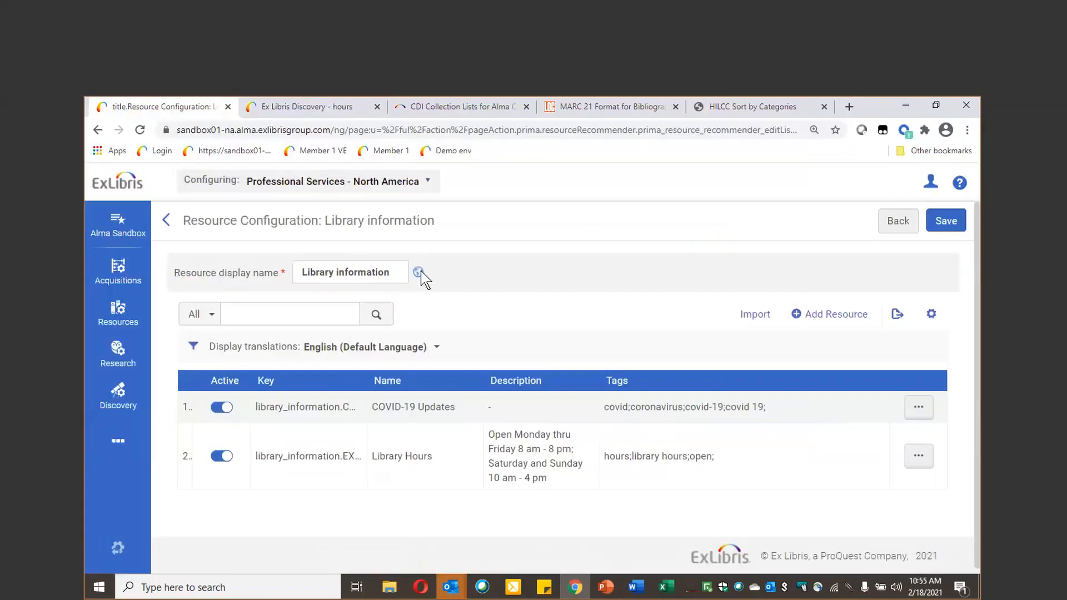
pyautogui.click(919, 458)
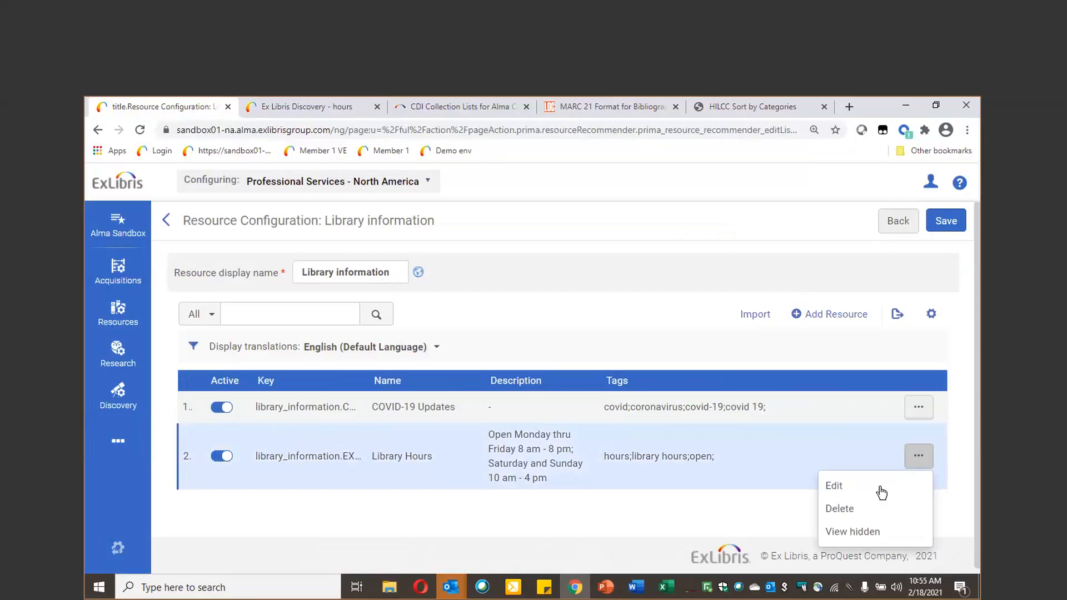
pyautogui.click(878, 488)
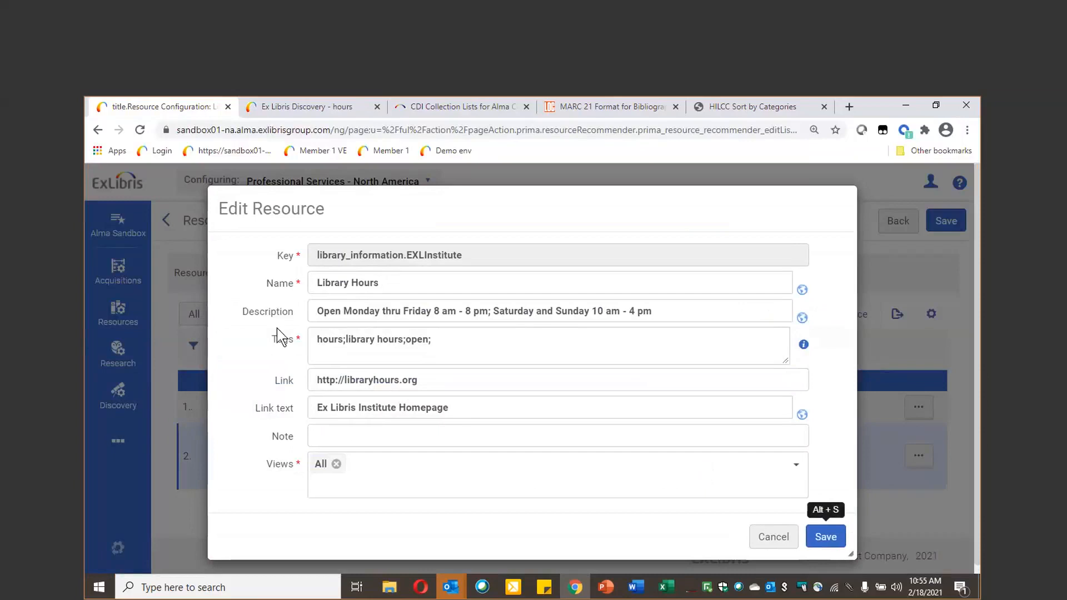
pyautogui.click(692, 311)
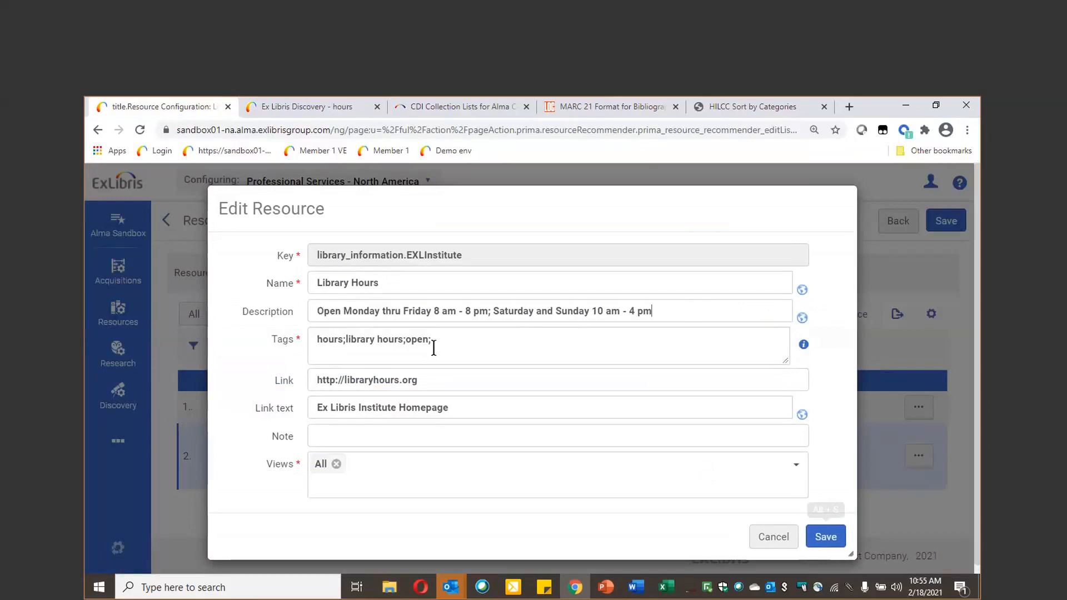
pyautogui.click(530, 336)
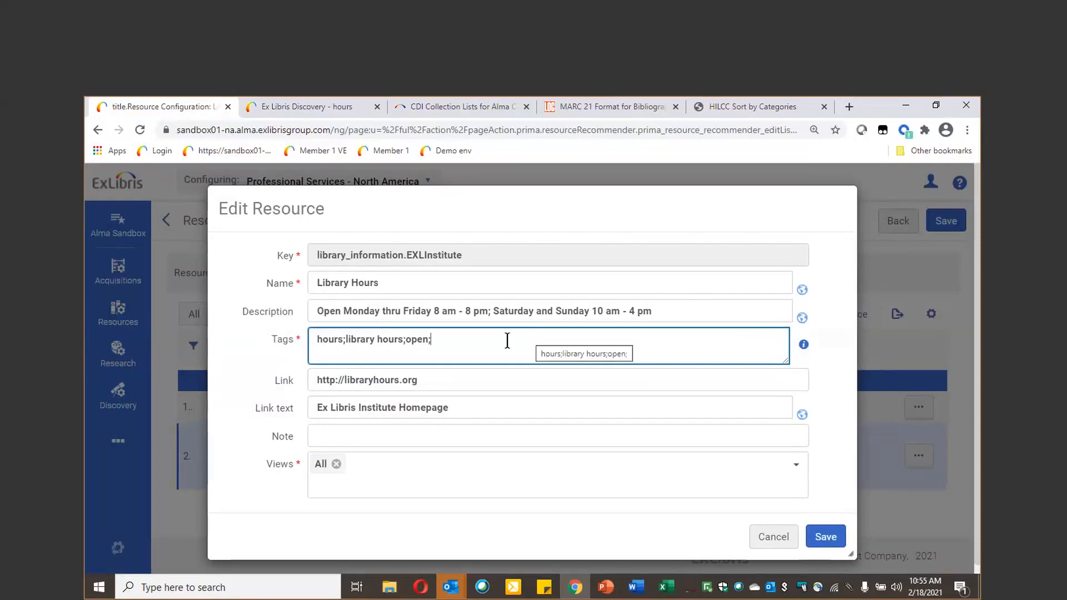
pyautogui.click(524, 381)
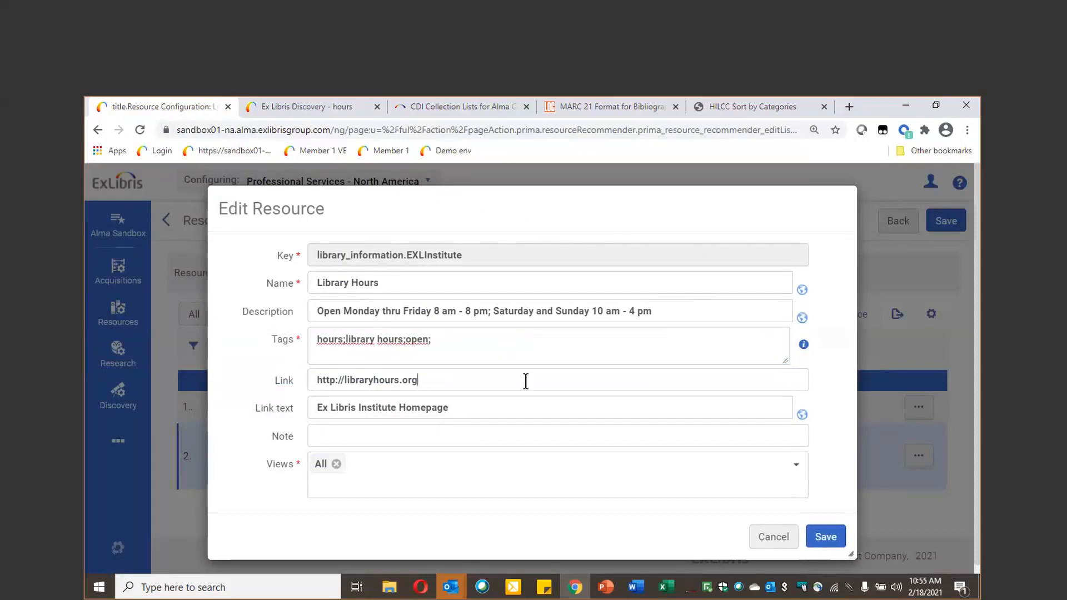
pyautogui.click(457, 408)
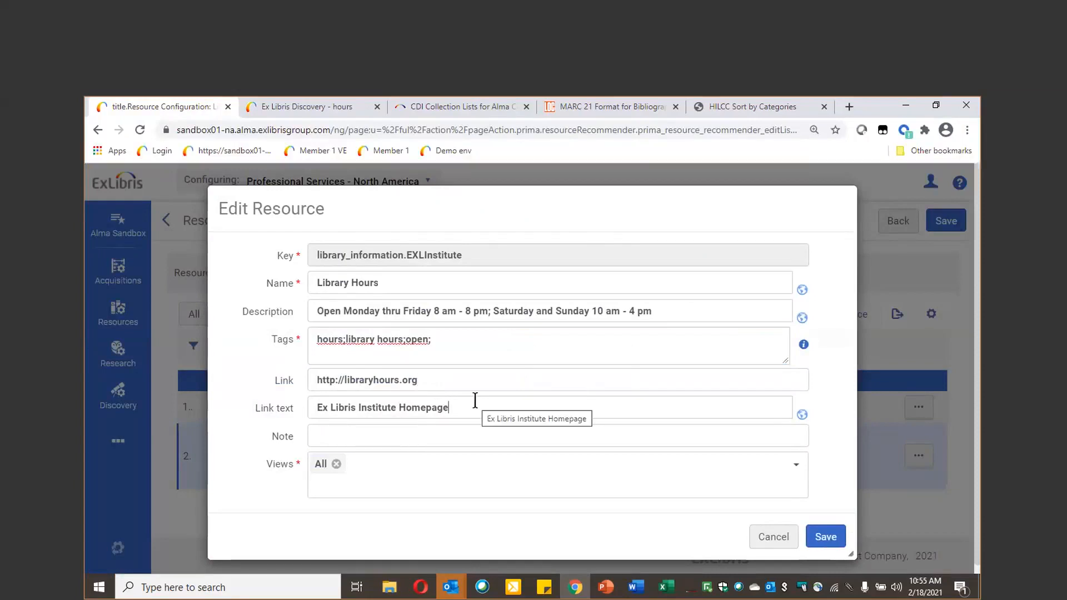
pyautogui.click(339, 110)
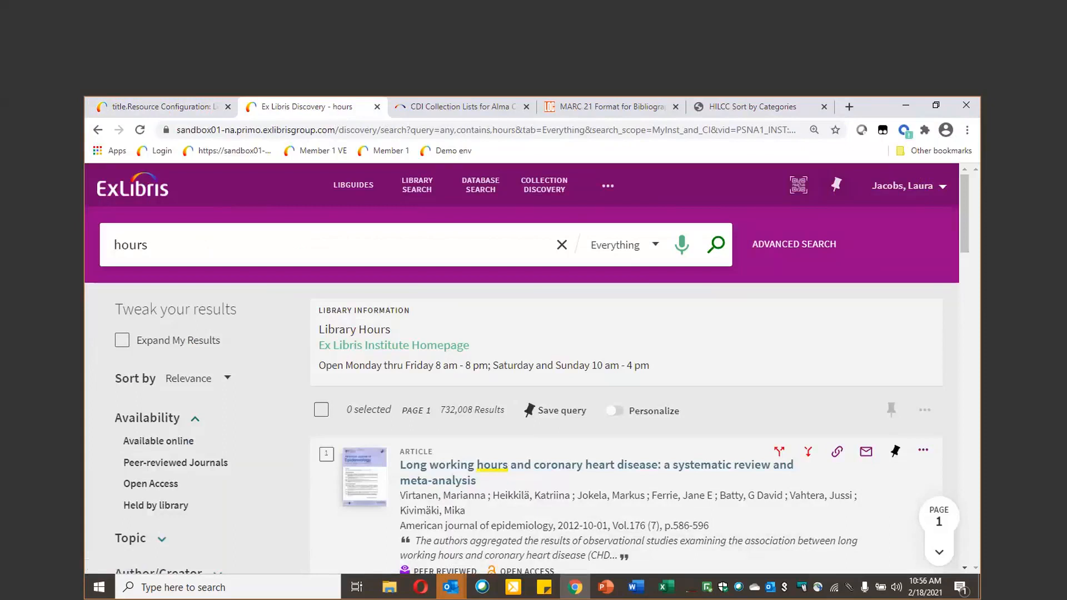
# - Switch to the PowerPoint slide show and advance to the Knowledge Center Resources slide
pyautogui.hotkey('alt', 'Tab')
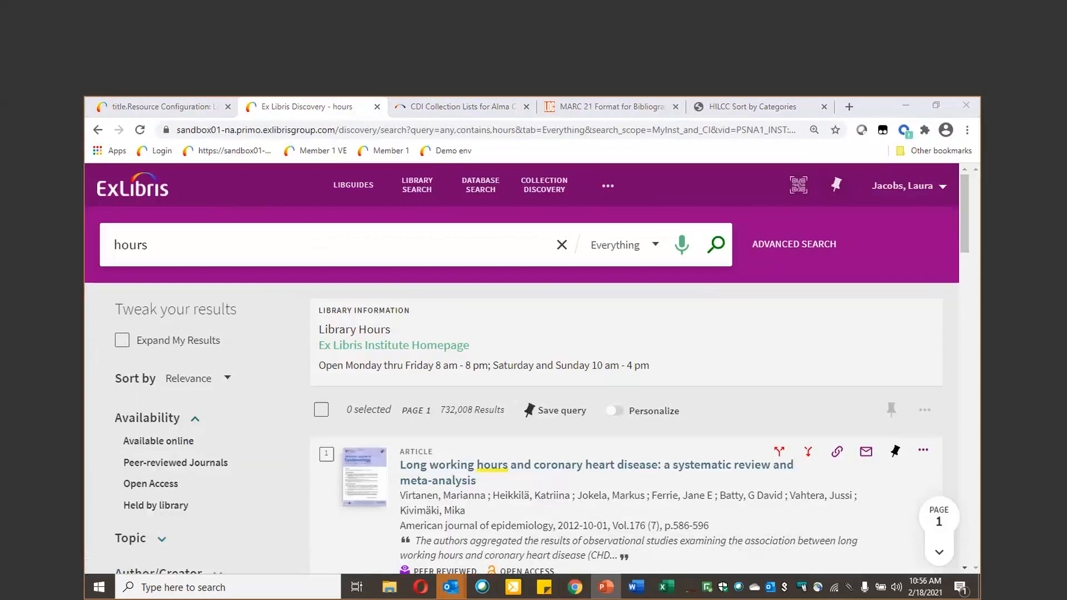
pyautogui.hotkey('alt', 'Tab')
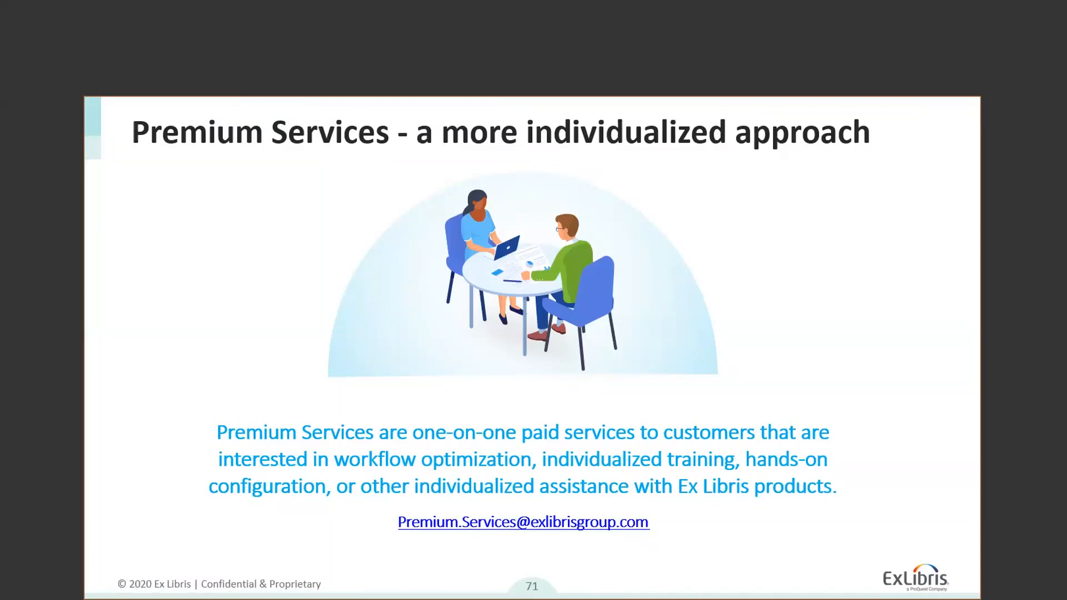
pyautogui.press('Right')
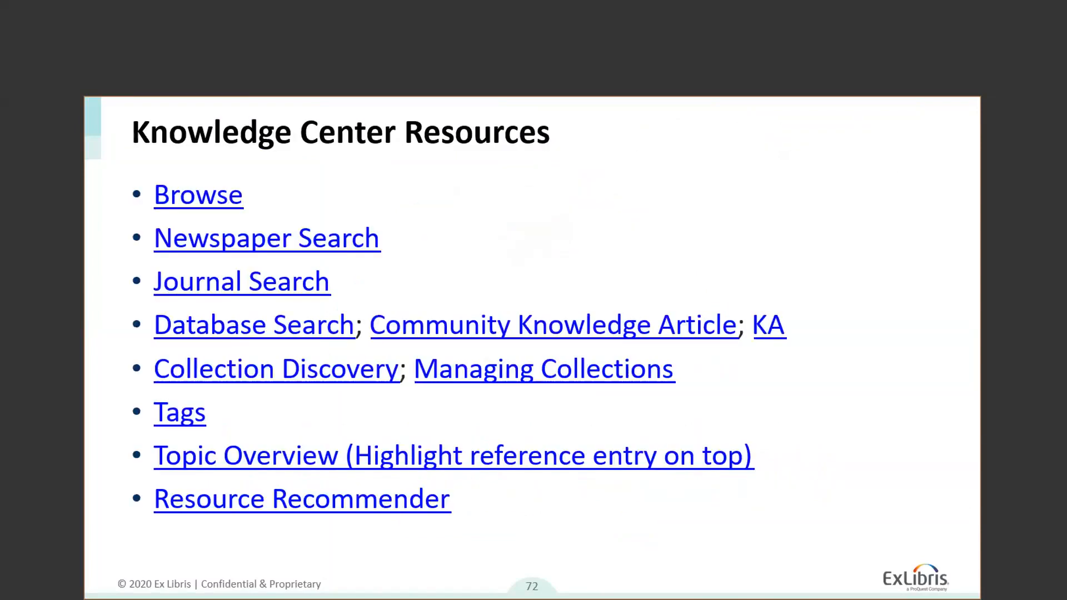